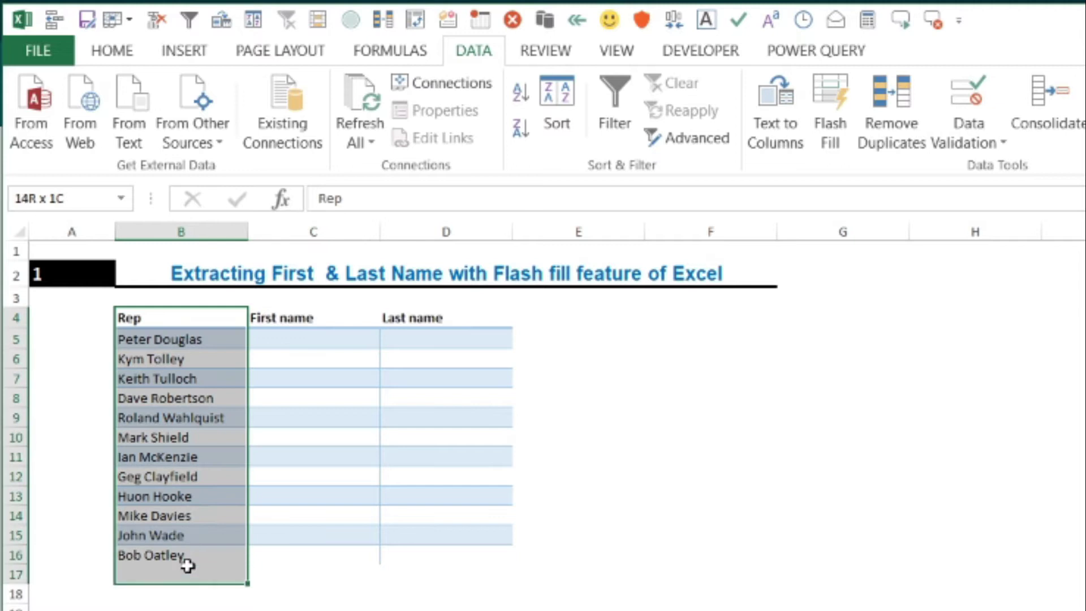
Enter the first rep's first name in cell C5 as the example for Flash Fill.
{"action": "left_click", "coordinate": [302, 340]}
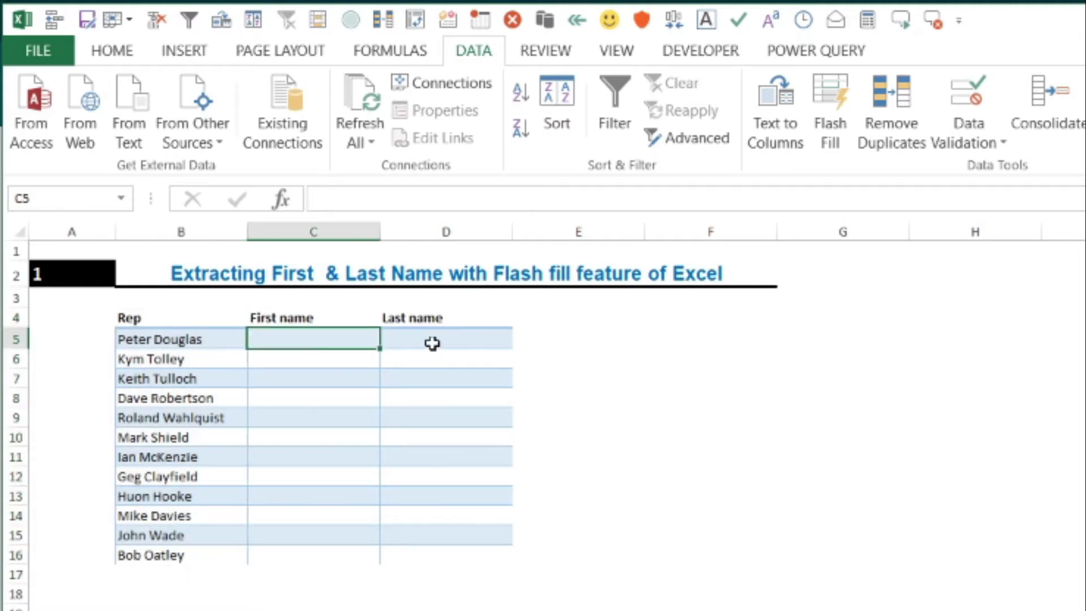
{"action": "left_click", "coordinate": [431, 344]}
{"action": "left_click", "coordinate": [320, 345]}
{"action": "type", "text": "P"}
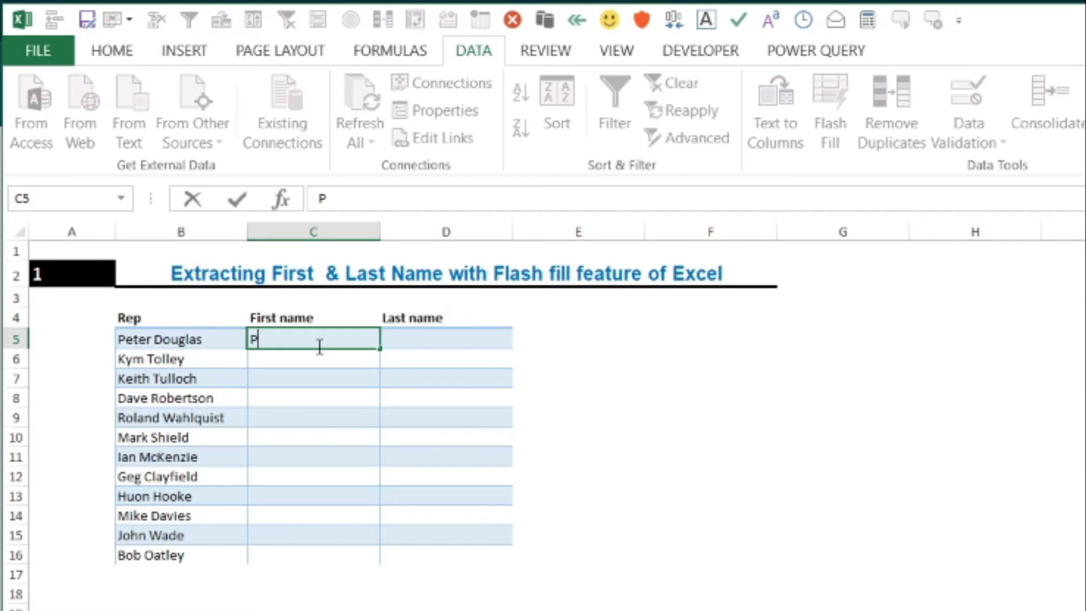
{"action": "type", "text": "eter"}
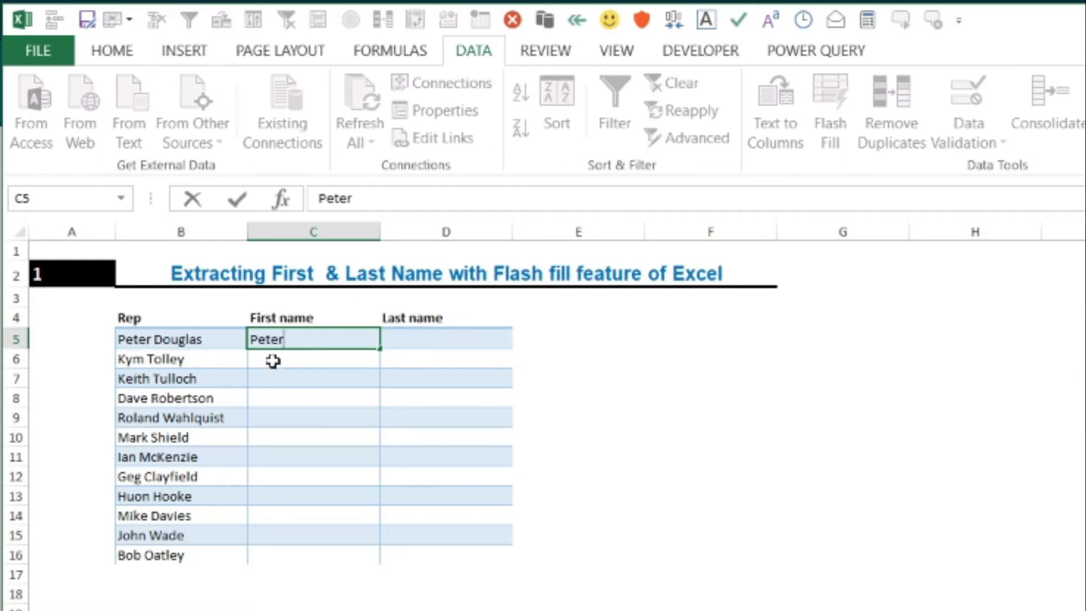
{"action": "key", "text": "Return"}
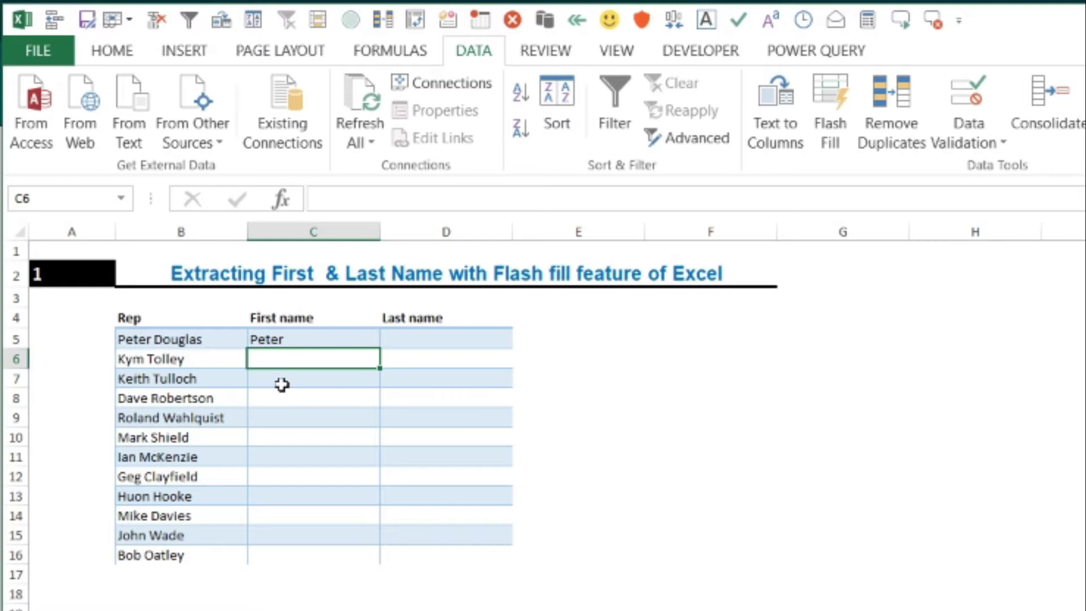
{"action": "type", "text": "kym"}
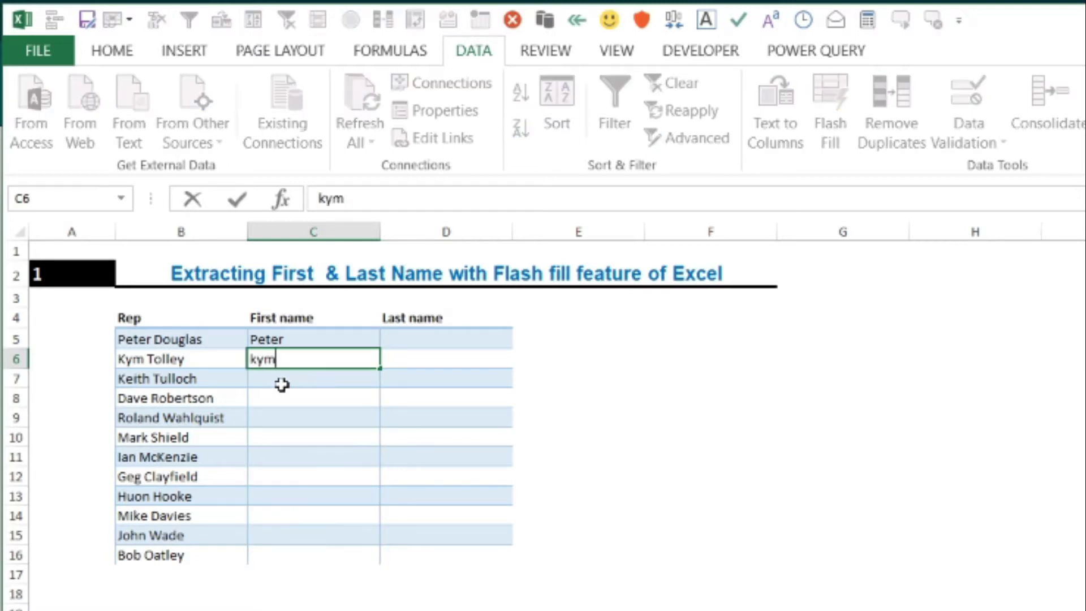
{"action": "key", "text": "BackSpace"}
{"action": "type", "text": "m"}
{"action": "key", "text": "BackSpace"}
{"action": "key", "text": "BackSpace"}
{"action": "key", "text": "BackSpace"}
{"action": "key", "text": "Escape"}
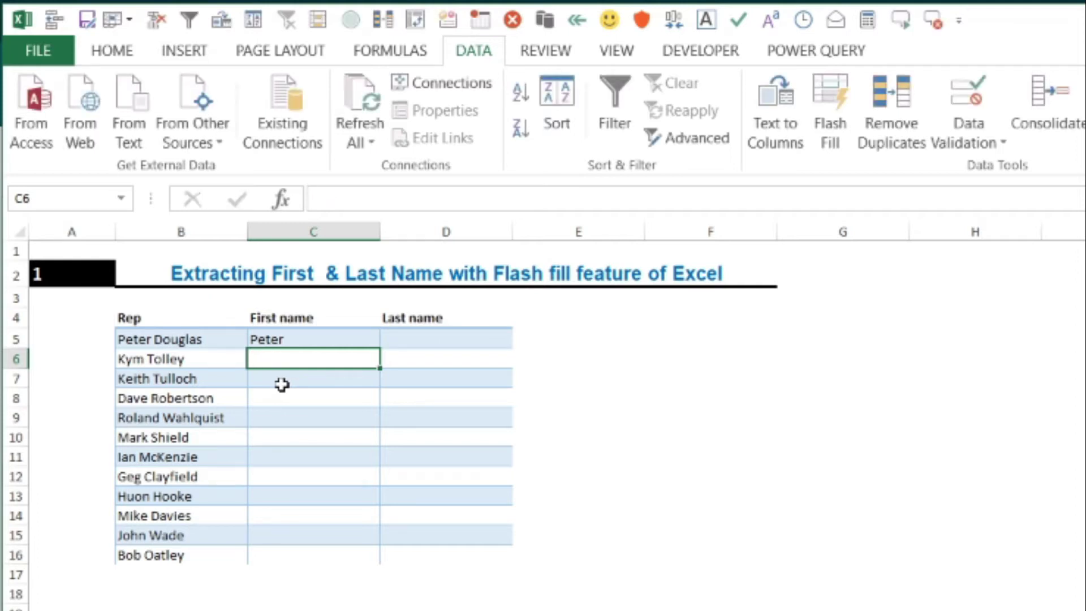
Enter the second rep's first name in C6, accept the Flash Fill suggestions for the column, and select C5:C16.
{"action": "type", "text": "kym"}
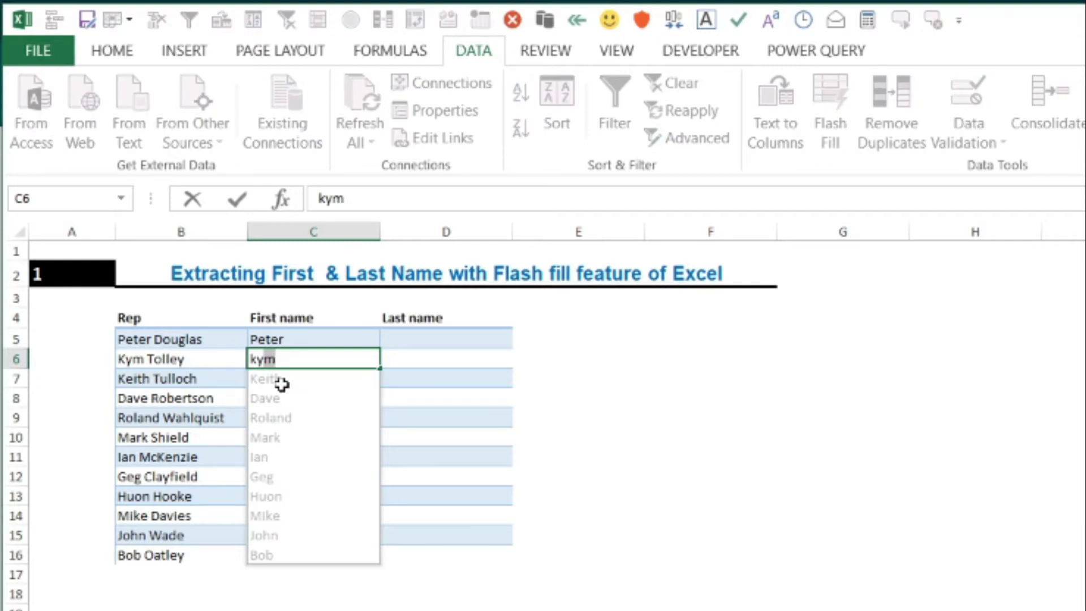
{"action": "key", "text": "Return"}
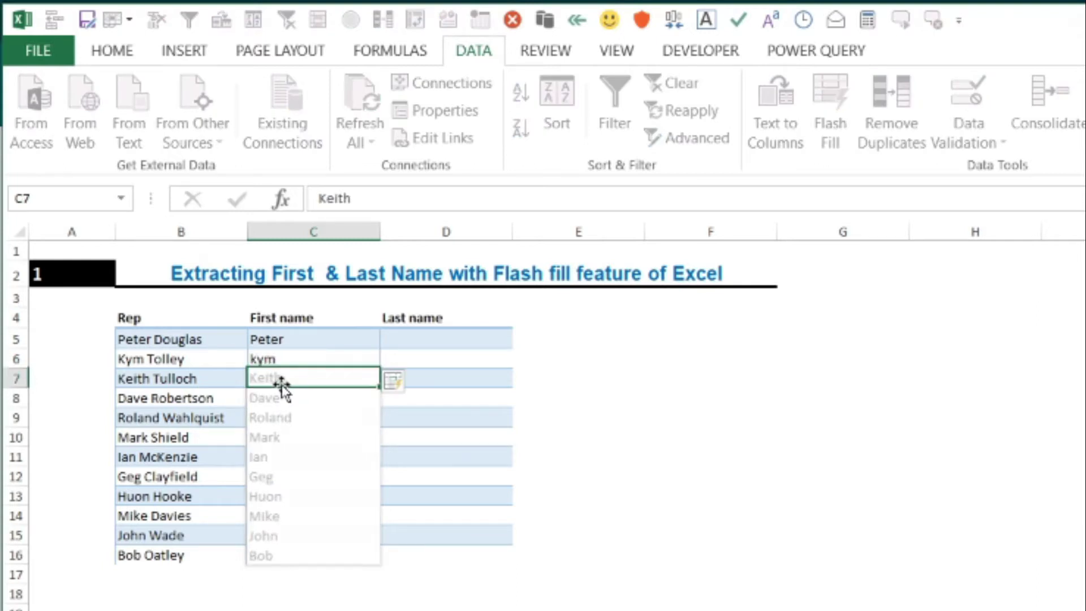
{"action": "left_click_drag", "start_coordinate": [286, 342], "coordinate": [265, 552]}
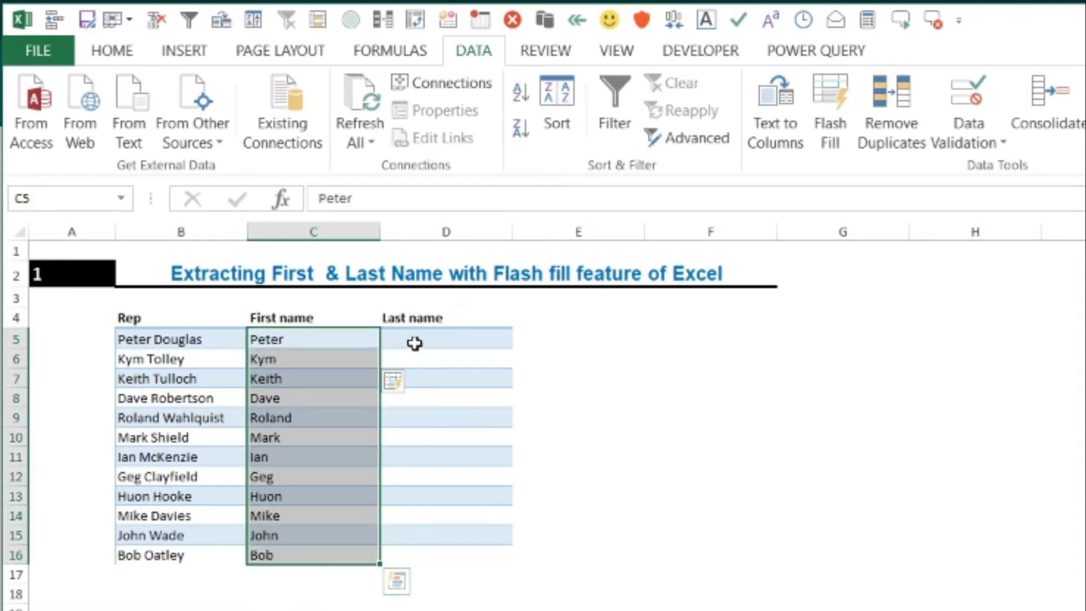
Enter the first rep's last name in cell D5 under Last name.
{"action": "left_click", "coordinate": [417, 342]}
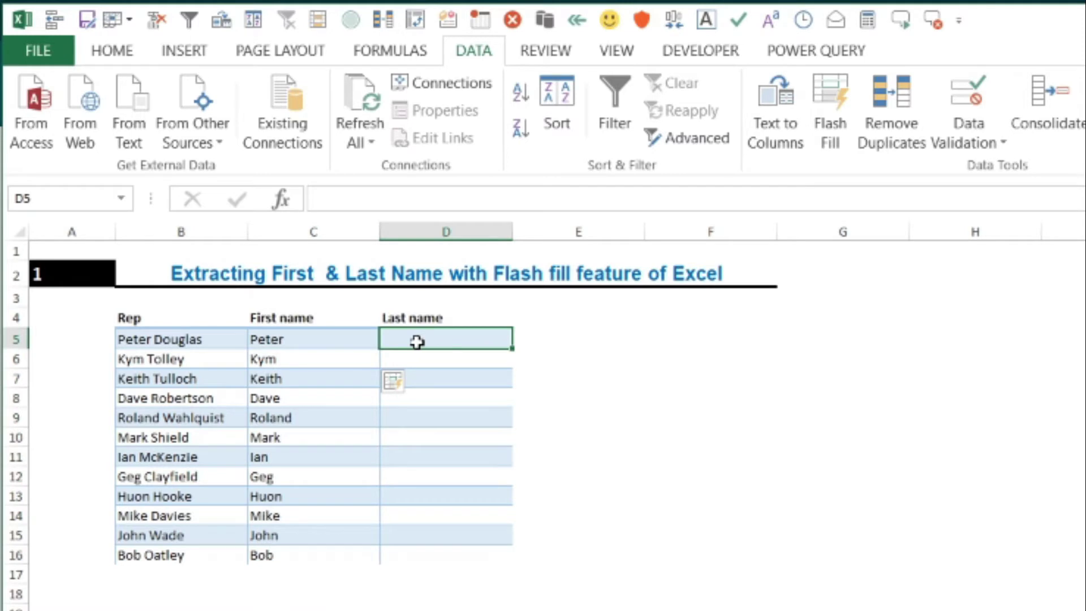
{"action": "type", "text": "Do"}
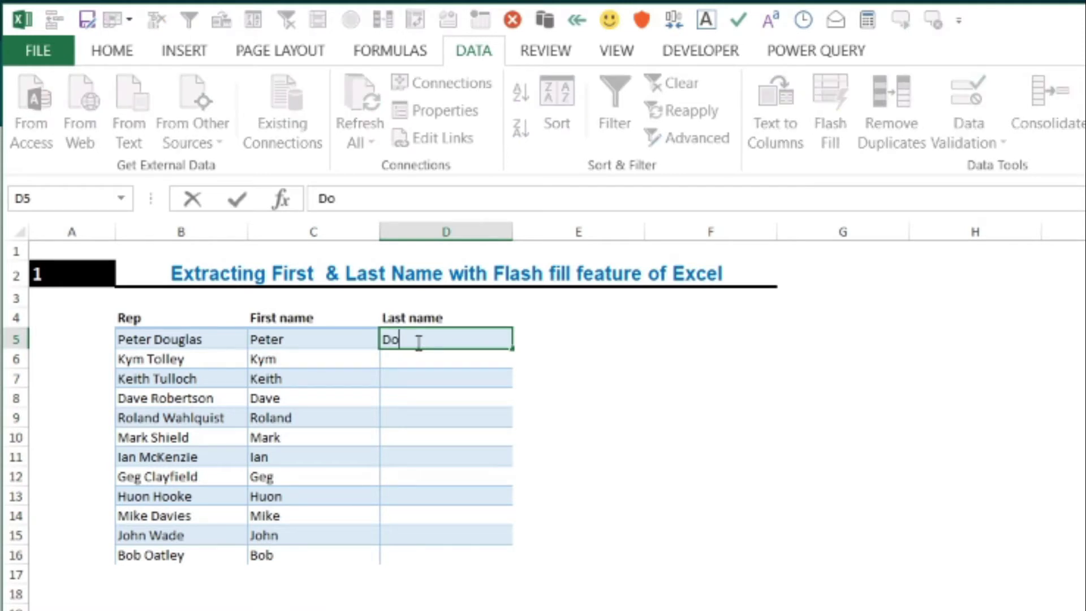
{"action": "type", "text": "uglas"}
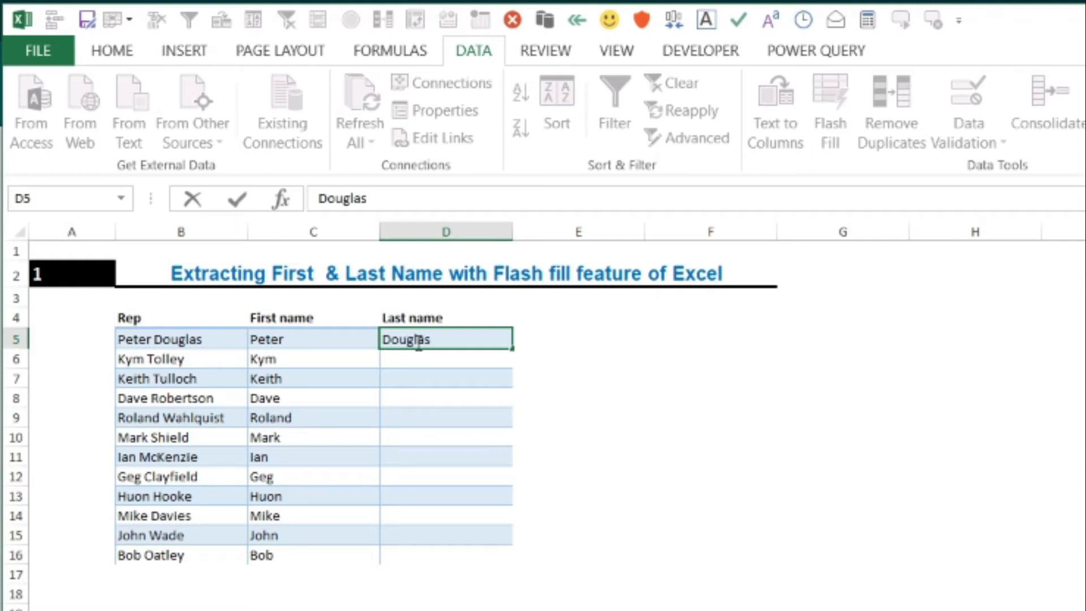
{"action": "key", "text": "Return"}
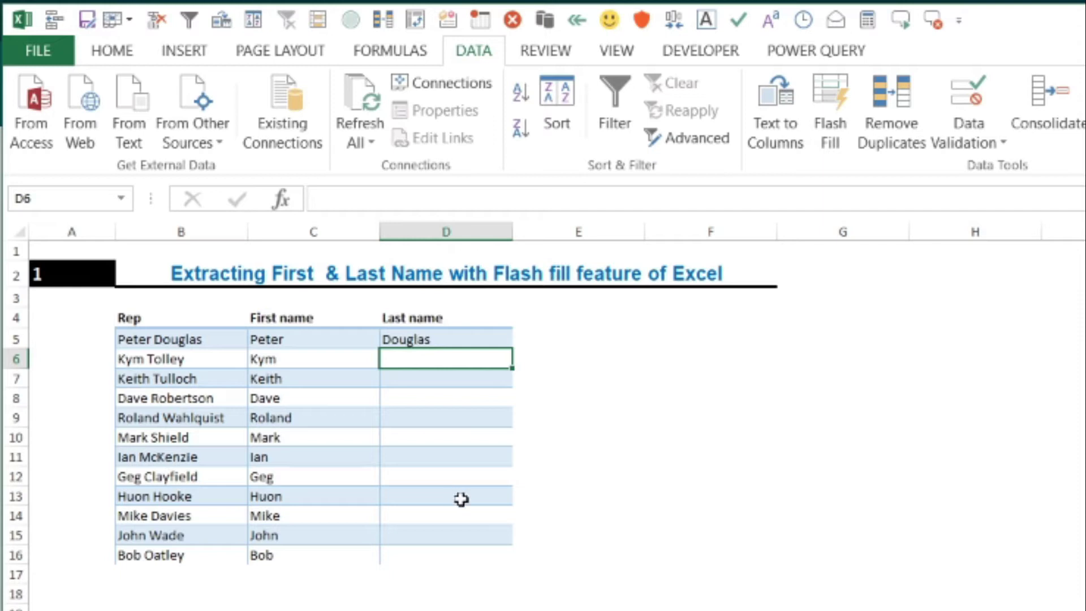
Enter the second rep's last name in D6 and accept the Flash Fill suggestions for the rest of the column.
{"action": "type", "text": "Tolley"}
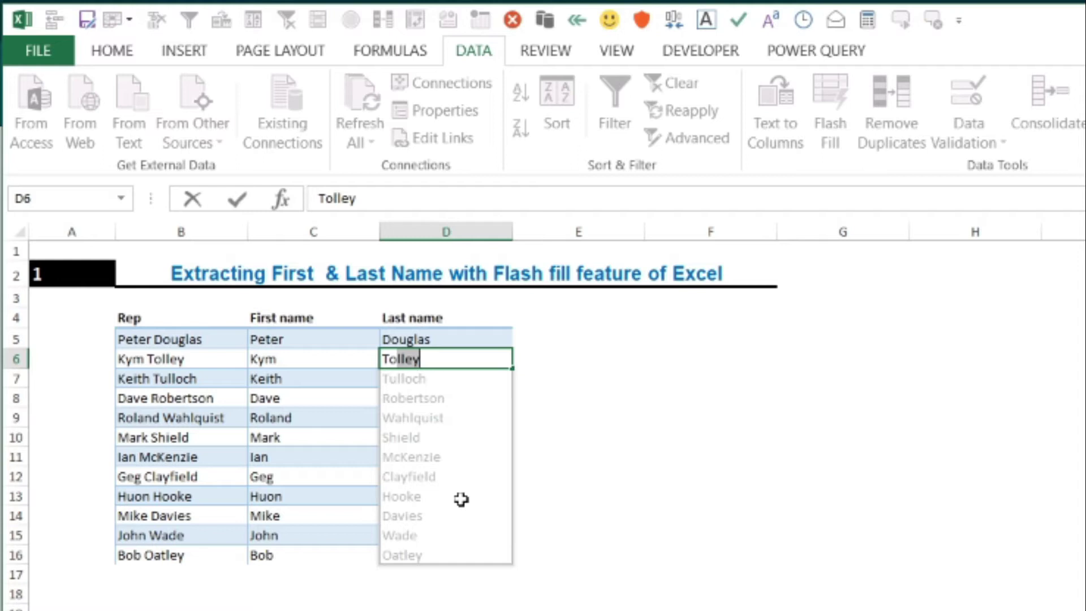
{"action": "key", "text": "Return"}
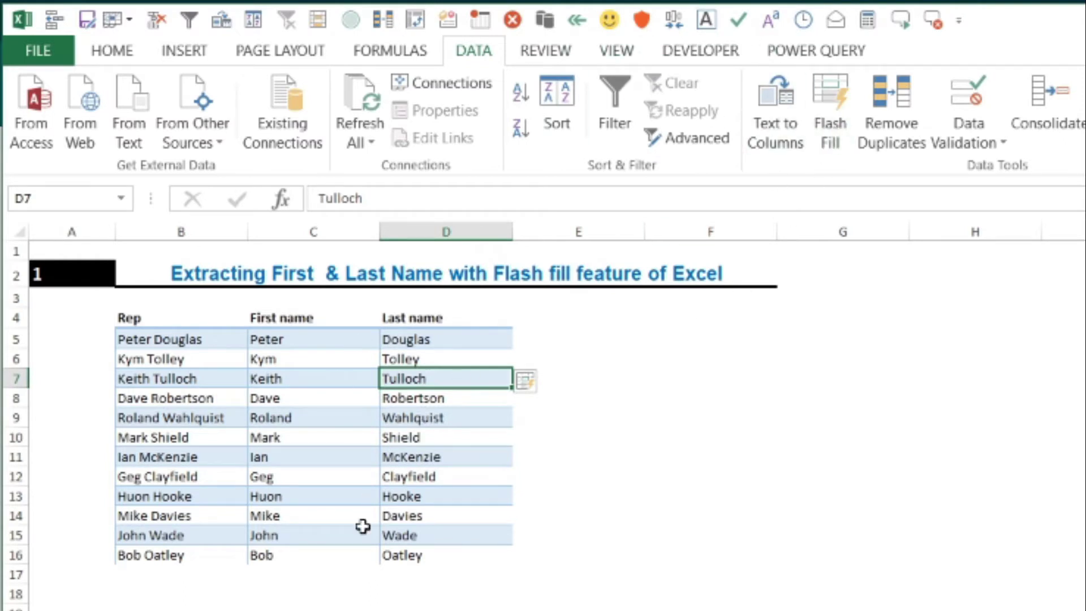
Clear the filled first and last names in C6:D16, keeping the examples in row 5.
{"action": "left_click_drag", "start_coordinate": [273, 360], "coordinate": [432, 557]}
{"action": "key", "text": "Delete"}
{"action": "left_click", "coordinate": [291, 431]}
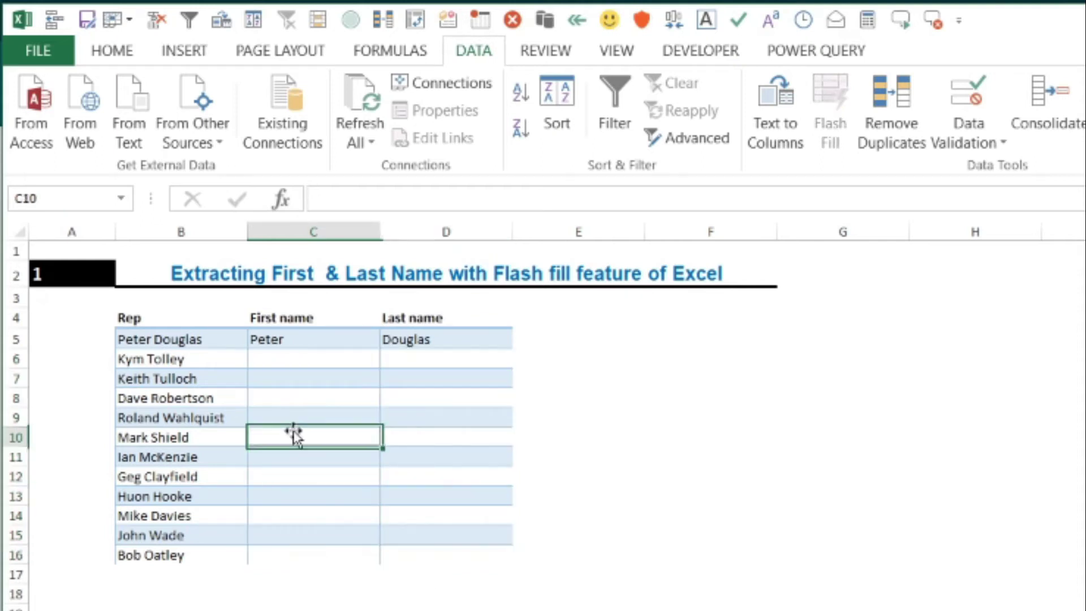
Flash Fill the remaining First name cells from C6 and the remaining Last name cells from D6.
{"action": "left_click", "coordinate": [275, 358]}
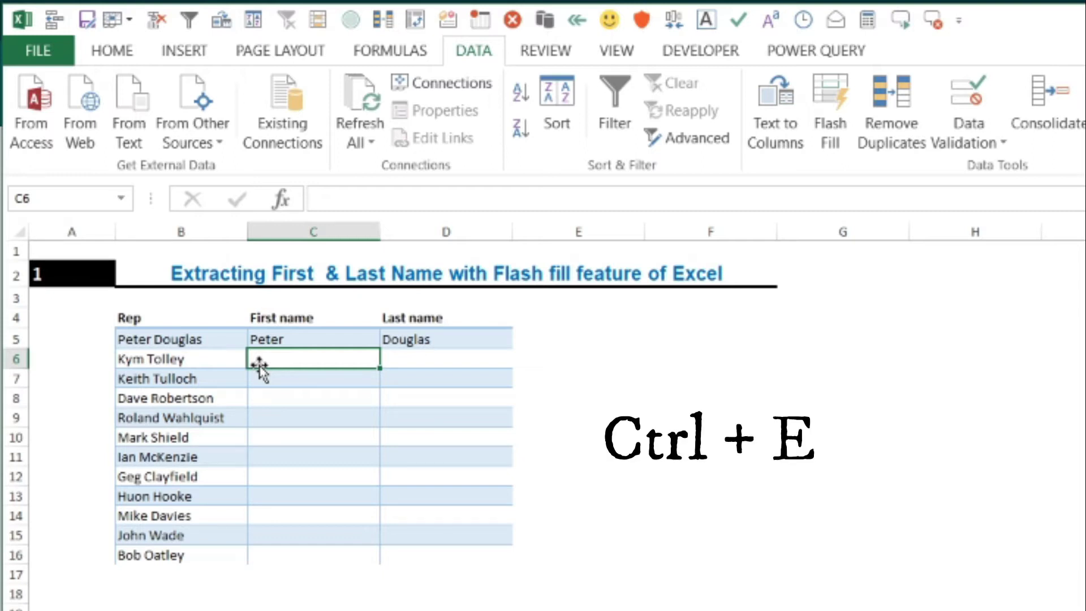
{"action": "key", "text": "ctrl+e"}
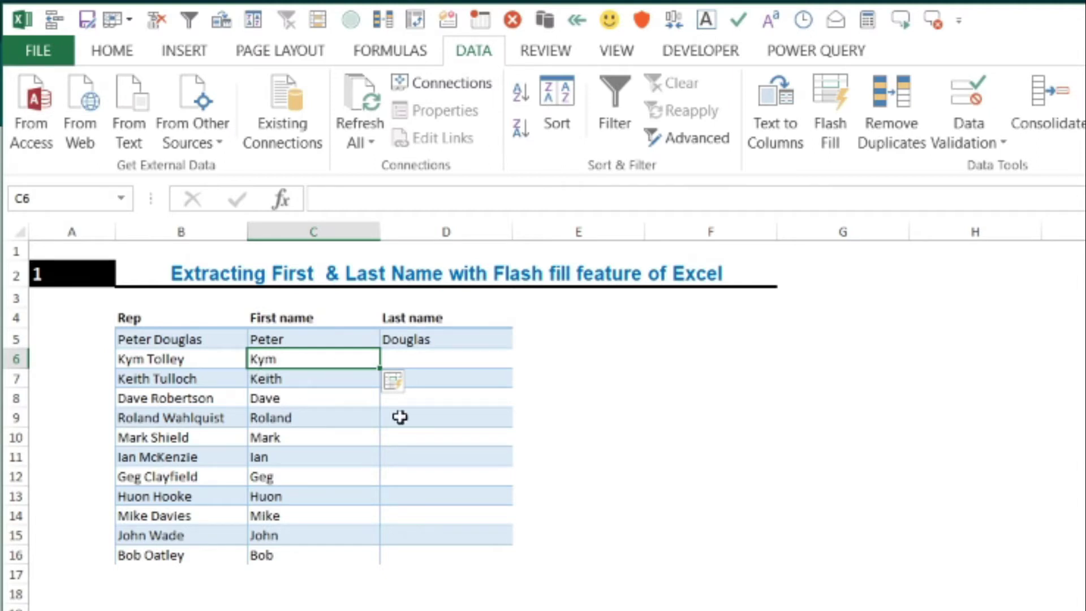
{"action": "left_click", "coordinate": [413, 365]}
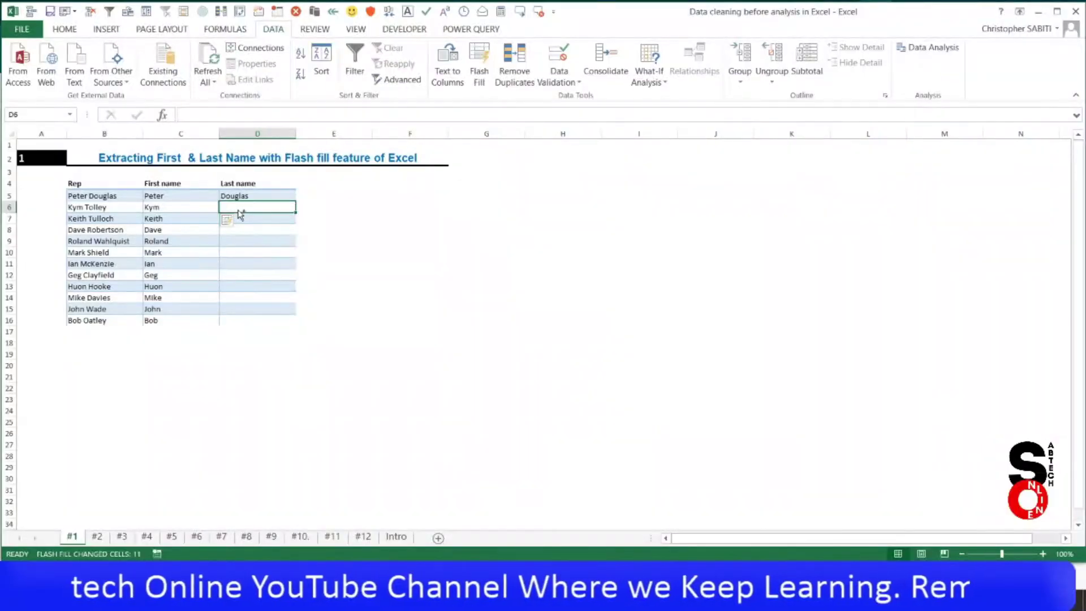
{"action": "key", "text": "ctrl+e"}
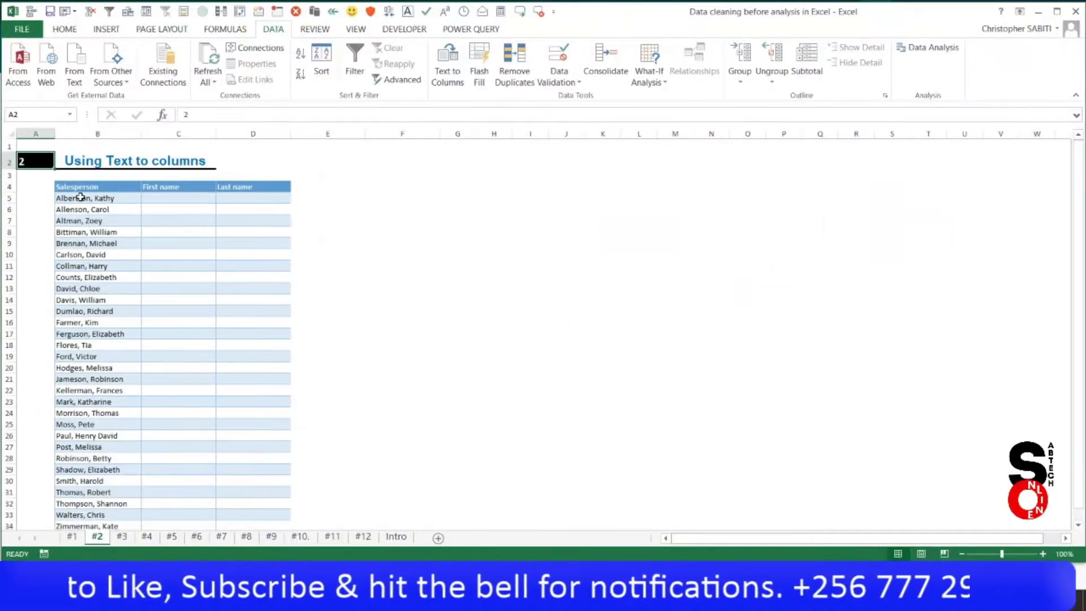
Examine the comma-separated Salesperson names and the empty First name and Last name columns on sheet #2.
{"action": "left_click", "coordinate": [79, 199]}
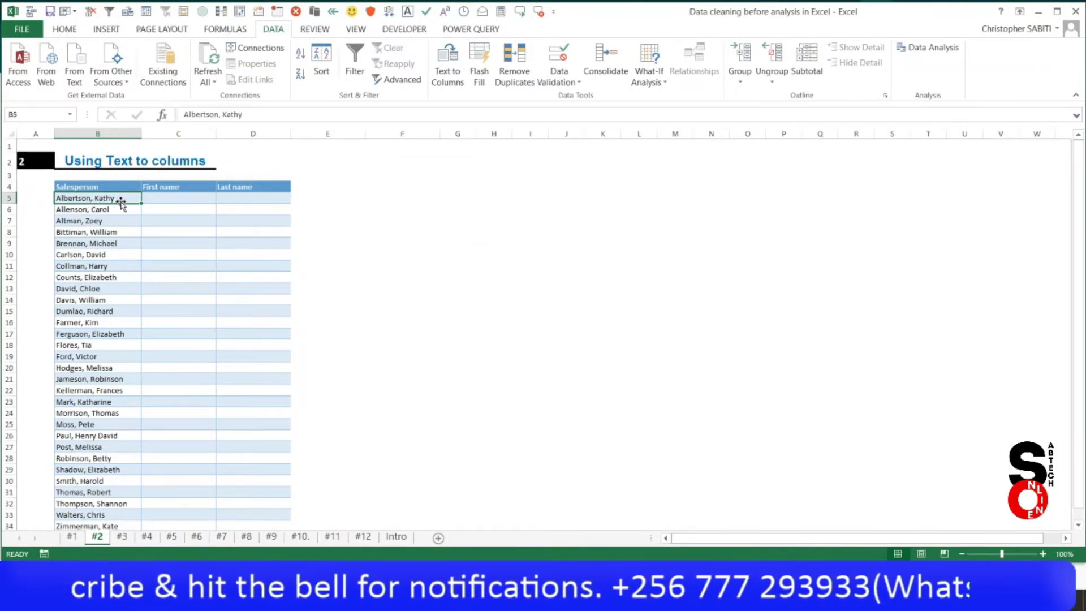
{"action": "left_click_drag", "start_coordinate": [110, 199], "coordinate": [119, 465]}
{"action": "scroll", "coordinate": [116, 469], "scroll_direction": "down", "scroll_amount": 4}
{"action": "scroll", "coordinate": [114, 473], "scroll_direction": "up", "scroll_amount": 4}
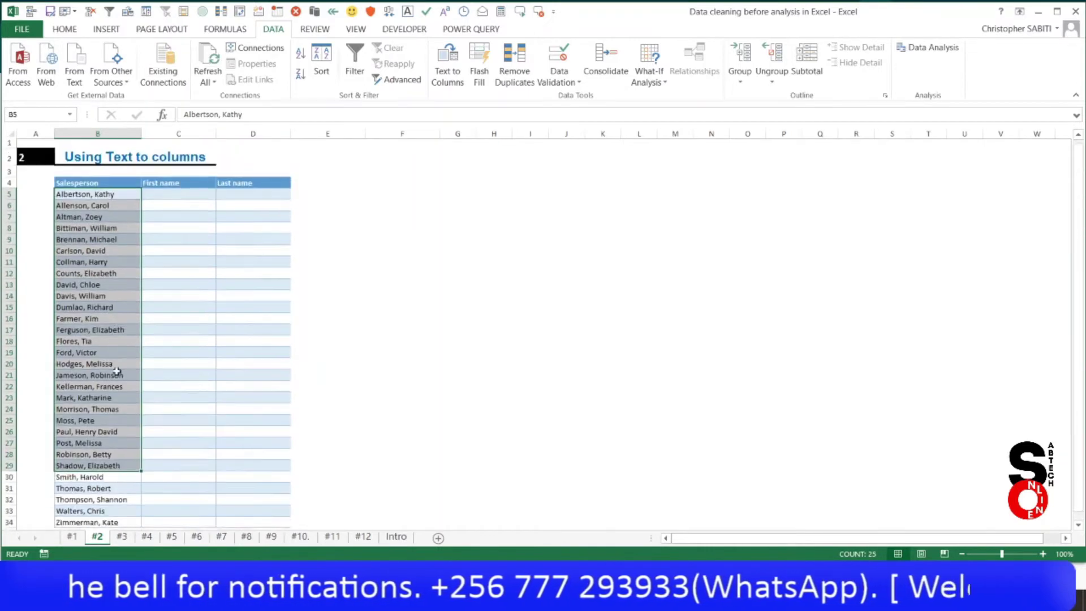
{"action": "left_click", "coordinate": [156, 202]}
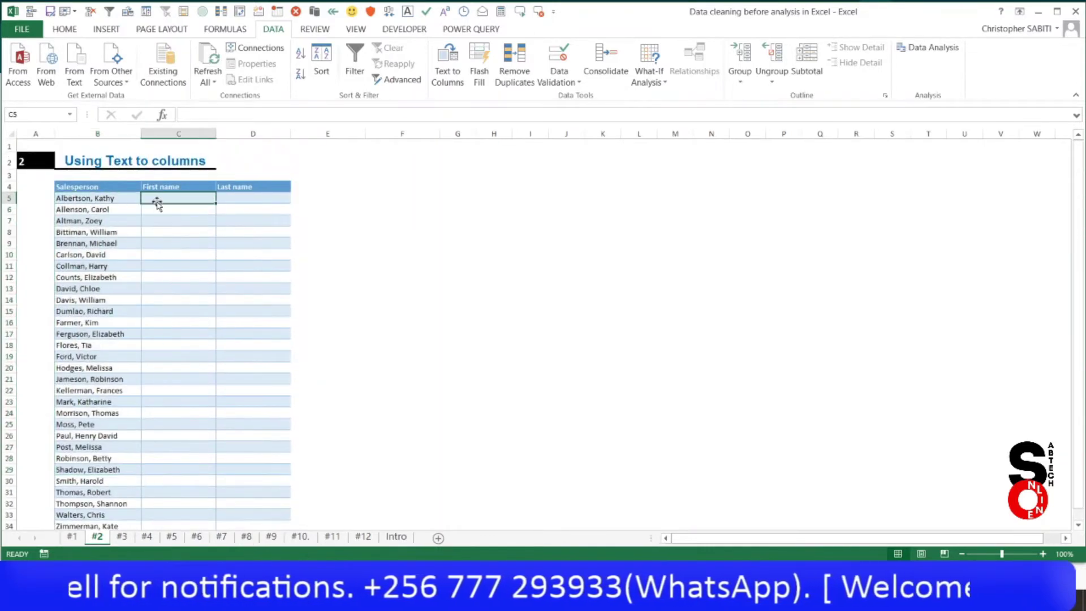
{"action": "left_click", "coordinate": [237, 198]}
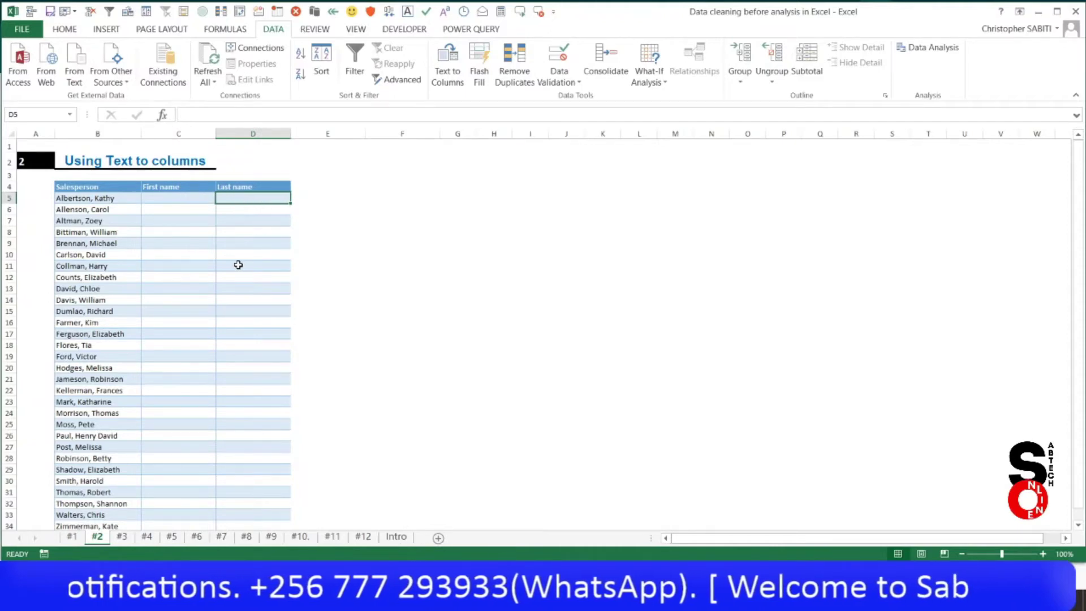
{"action": "left_click", "coordinate": [177, 200]}
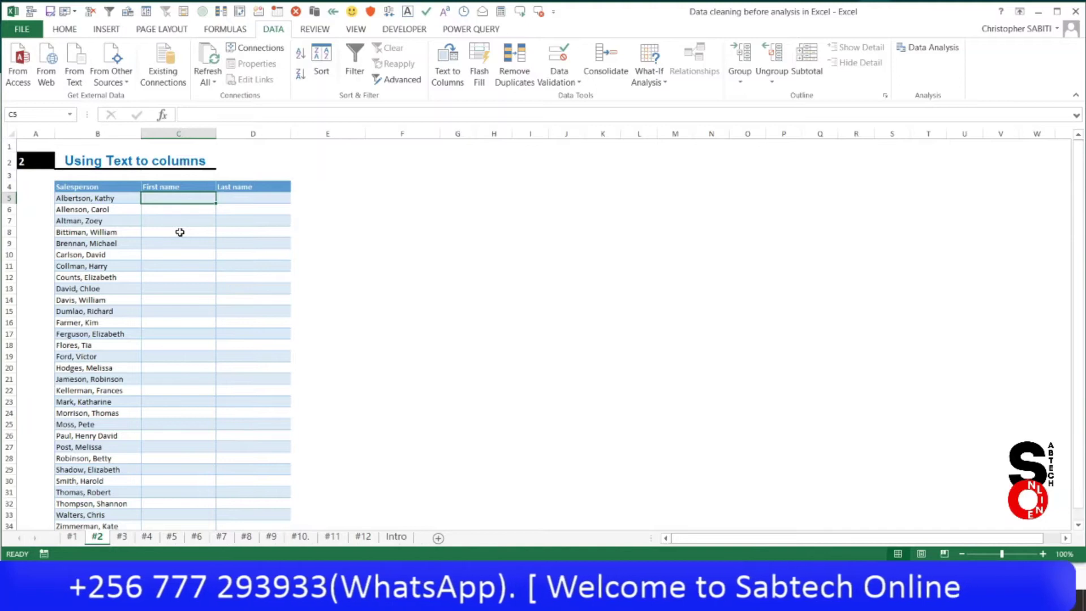
Start Text to Columns on the Salesperson names in B5:B34 and proceed with the Delimited data type.
{"action": "left_click", "coordinate": [102, 198]}
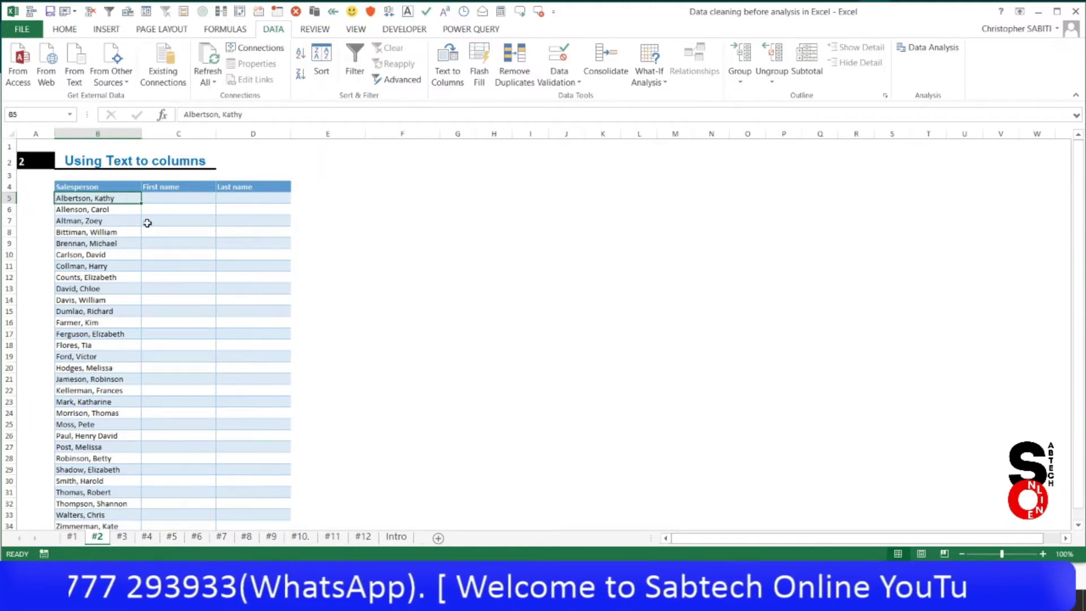
{"action": "key", "text": "ctrl+shift+Down"}
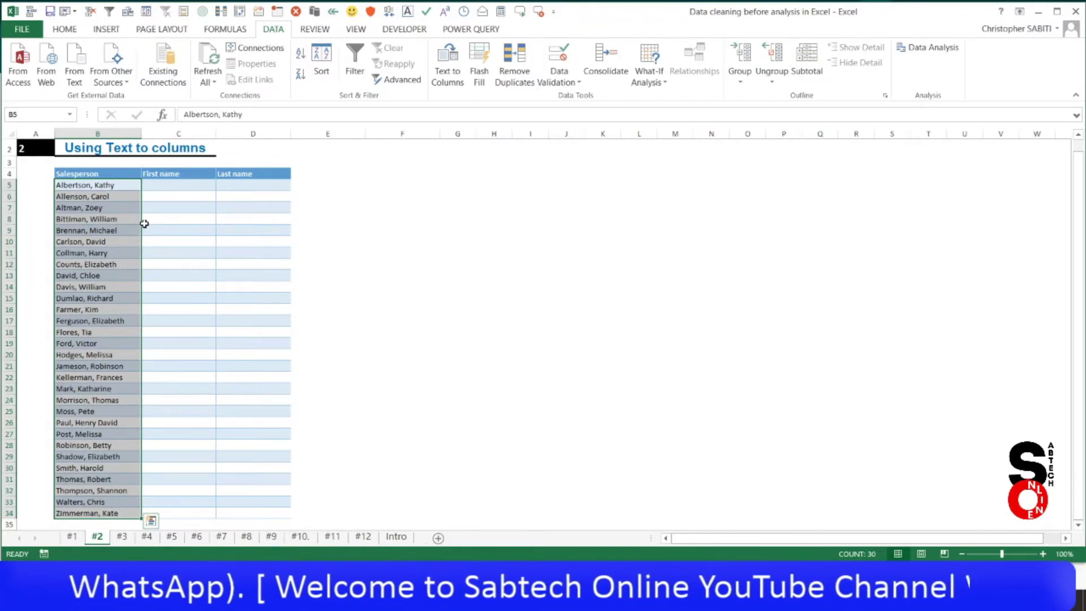
{"action": "scroll", "coordinate": [144, 238], "scroll_direction": "up", "scroll_amount": 1}
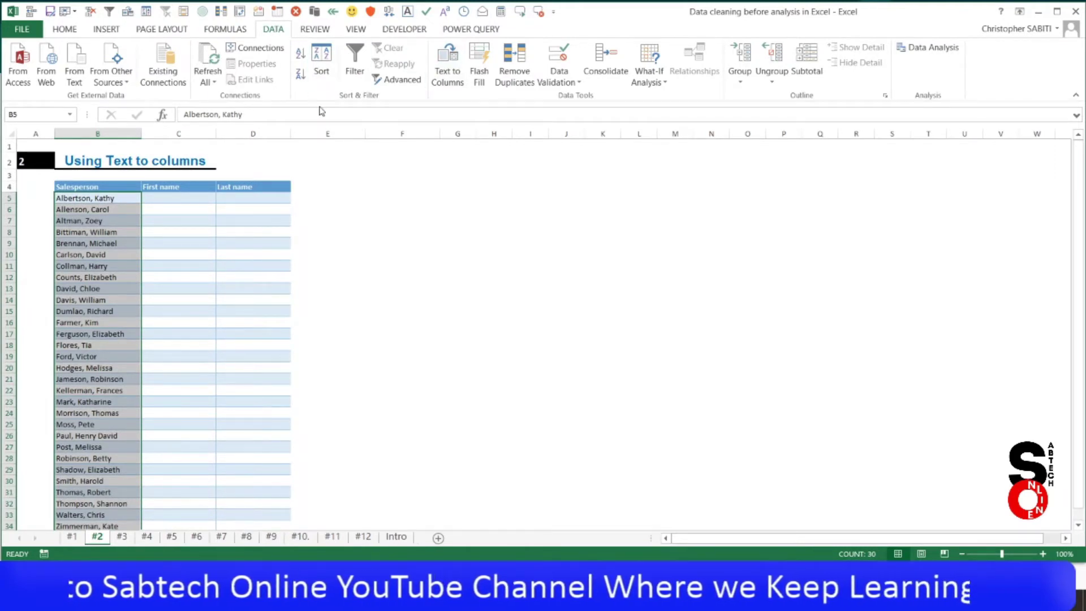
{"action": "left_click", "coordinate": [454, 76]}
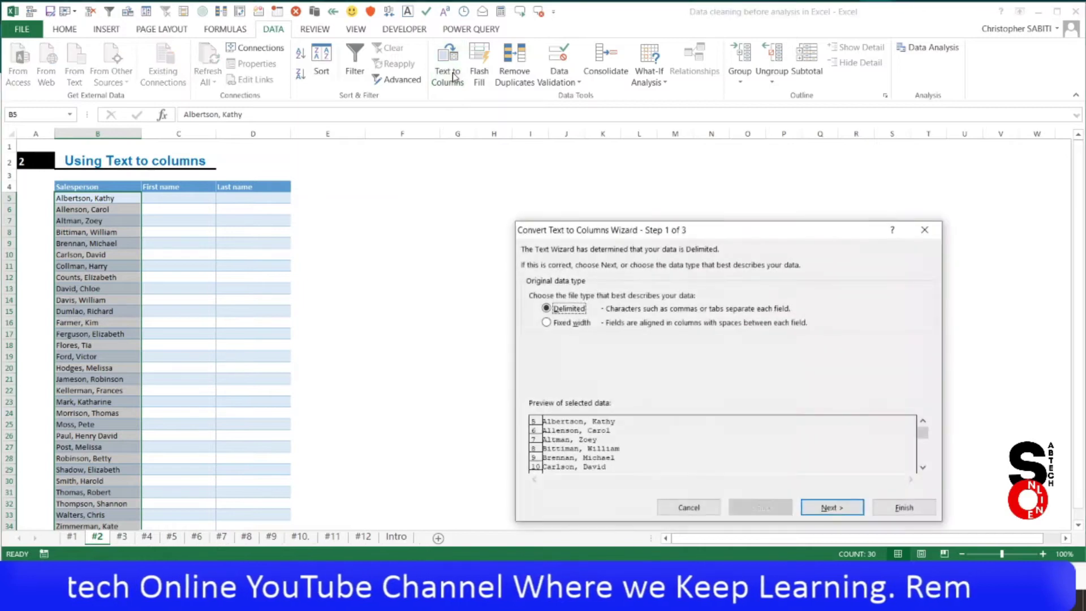
{"action": "left_click_drag", "start_coordinate": [581, 227], "coordinate": [456, 169]}
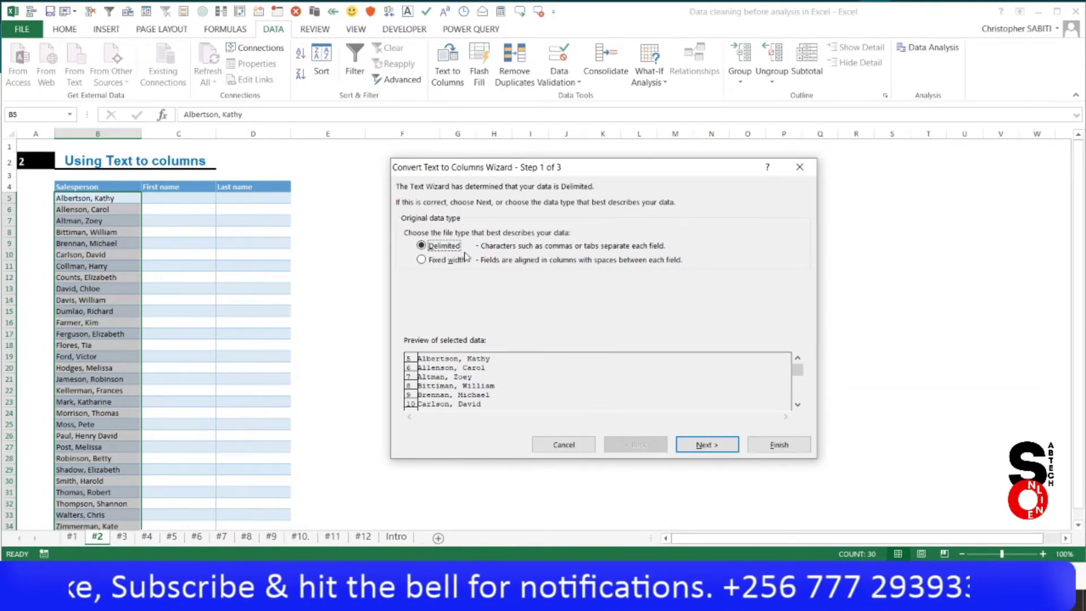
{"action": "left_click", "coordinate": [710, 446]}
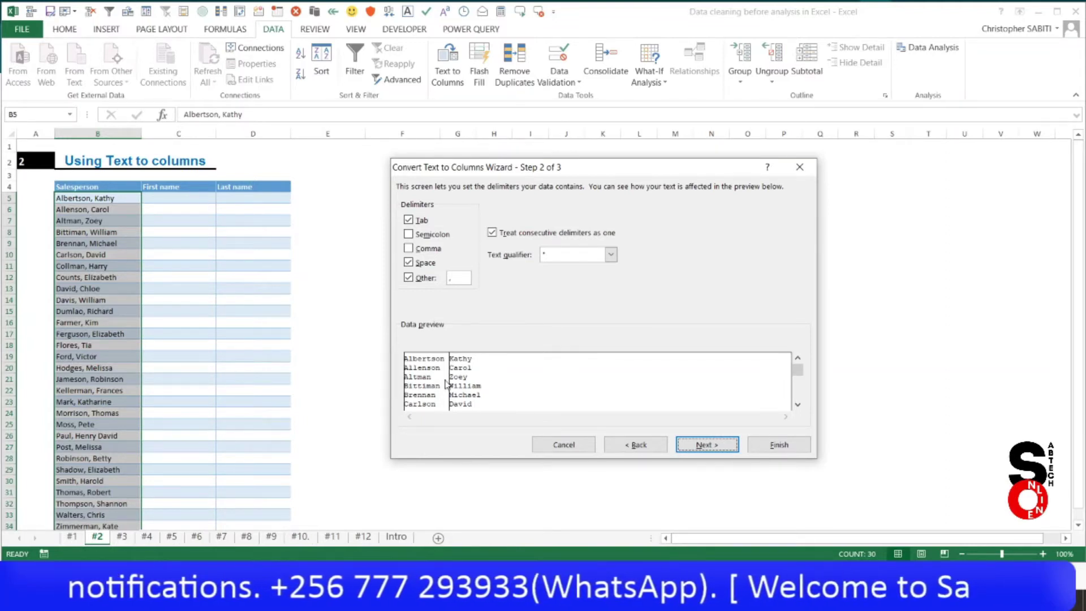
Turn off the Space, Other and Tab delimiters for the text split.
{"action": "left_click", "coordinate": [408, 262]}
{"action": "left_click", "coordinate": [411, 278]}
{"action": "left_click", "coordinate": [409, 220]}
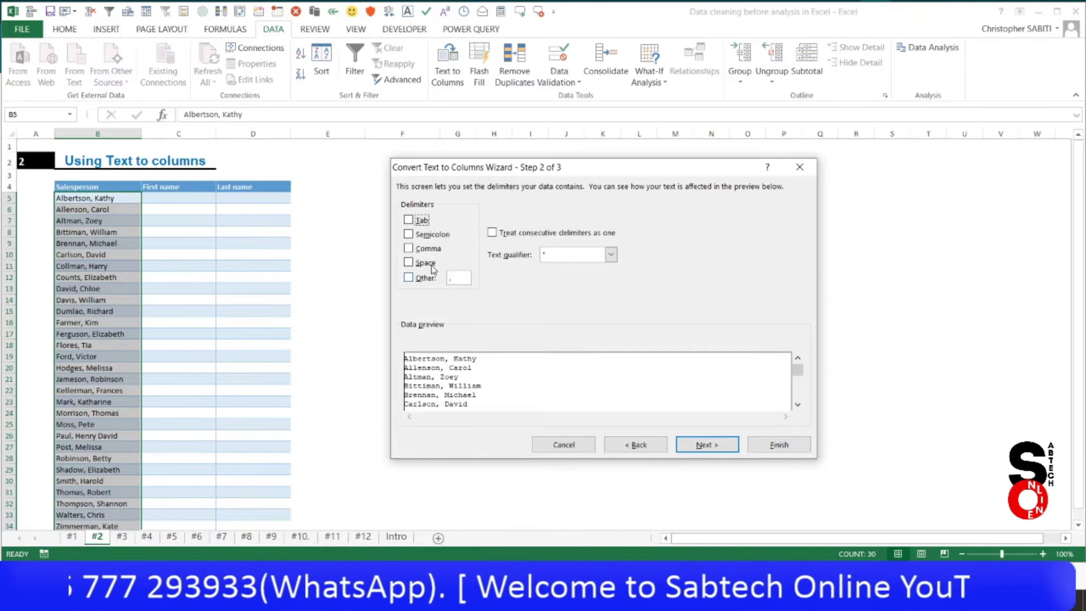
Turn on the Tab and Other delimiters for the text split, with a comma as the Other character.
{"action": "left_click", "coordinate": [408, 219]}
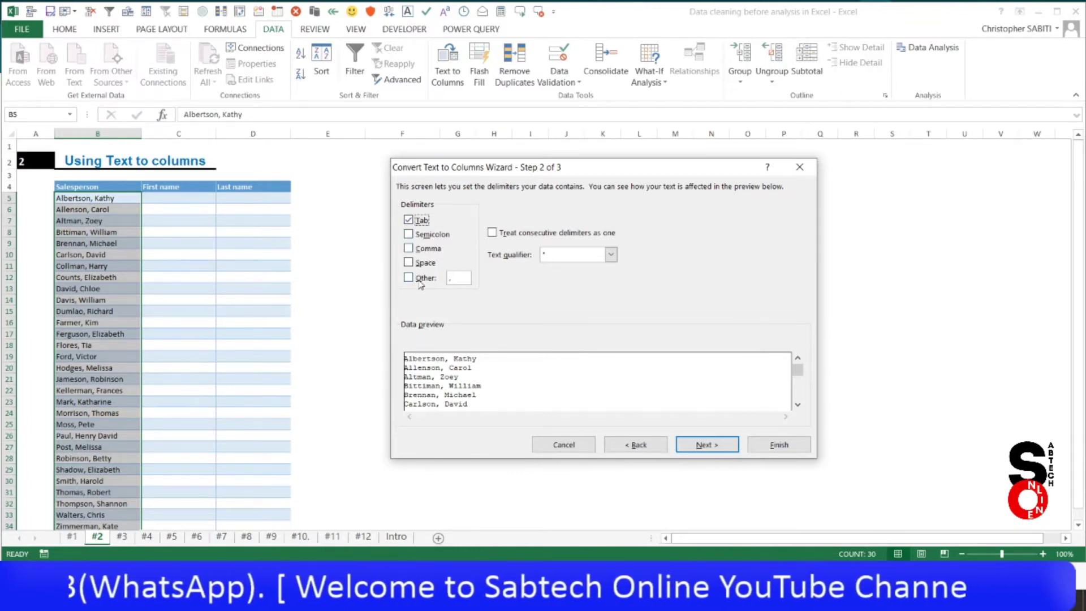
{"action": "left_click", "coordinate": [458, 277]}
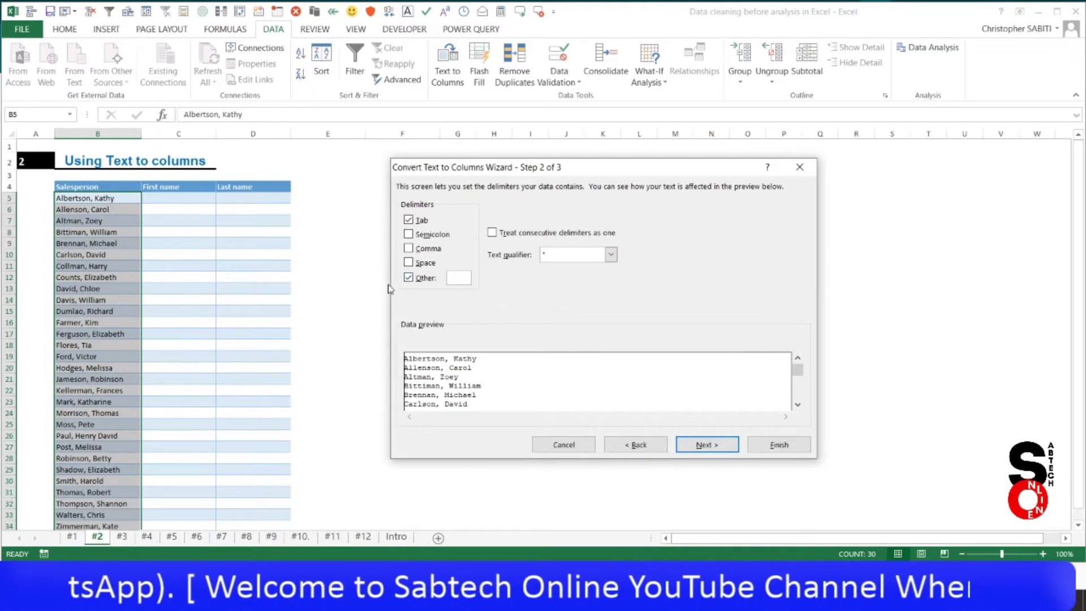
{"action": "left_click", "coordinate": [410, 282]}
{"action": "left_click", "coordinate": [411, 280]}
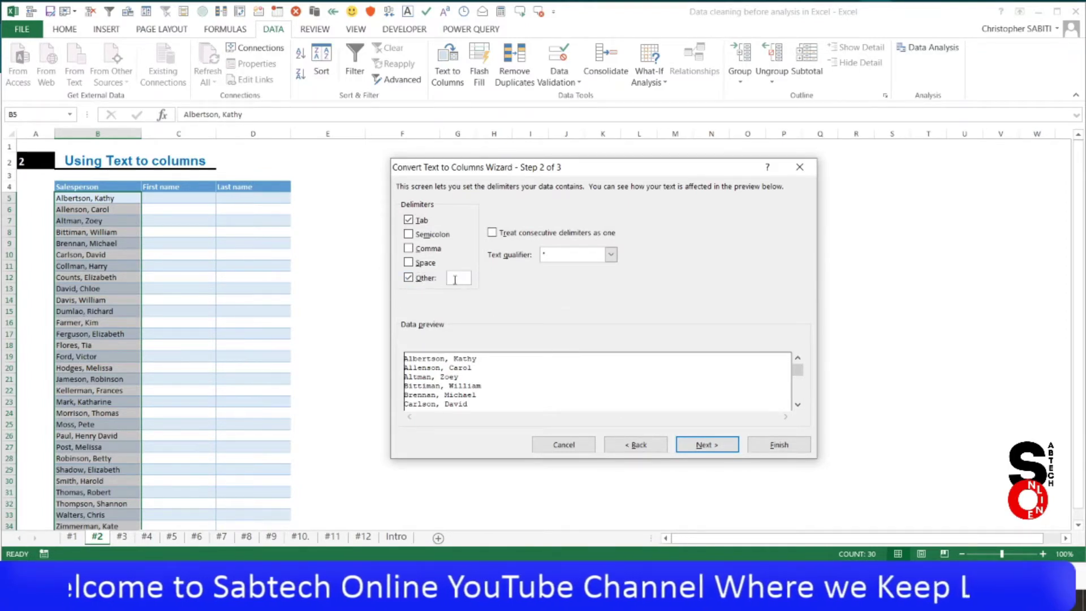
{"action": "left_click", "coordinate": [455, 279]}
{"action": "type", "text": ","}
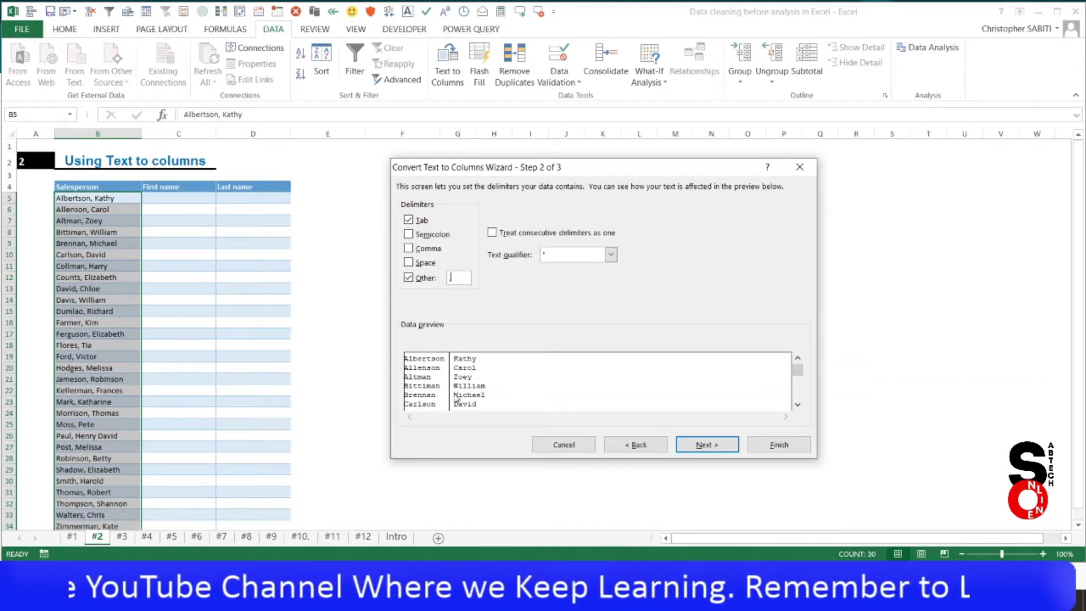
{"action": "left_click", "coordinate": [409, 263]}
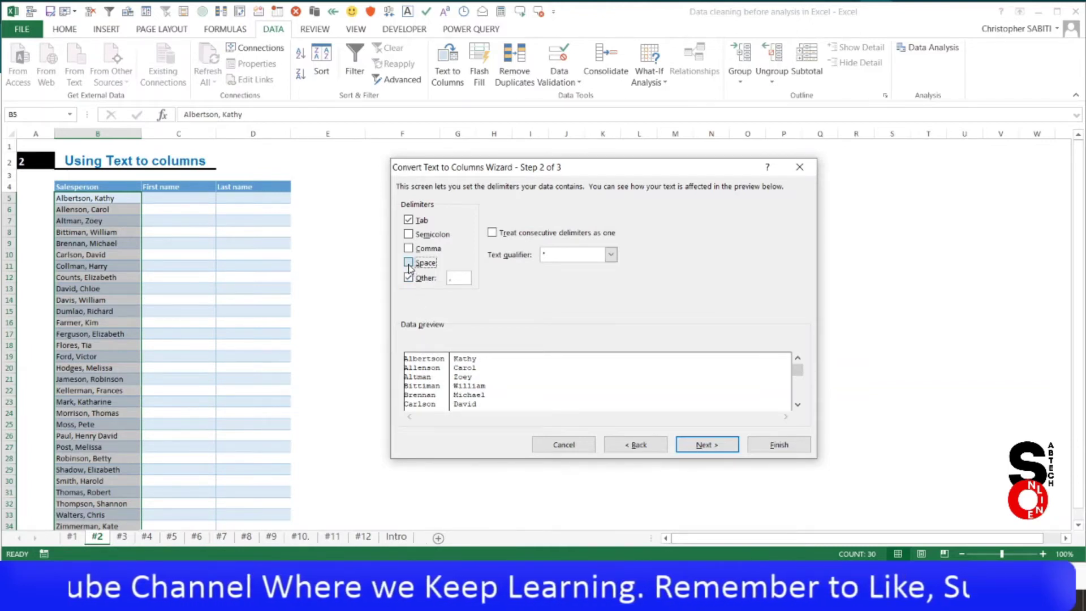
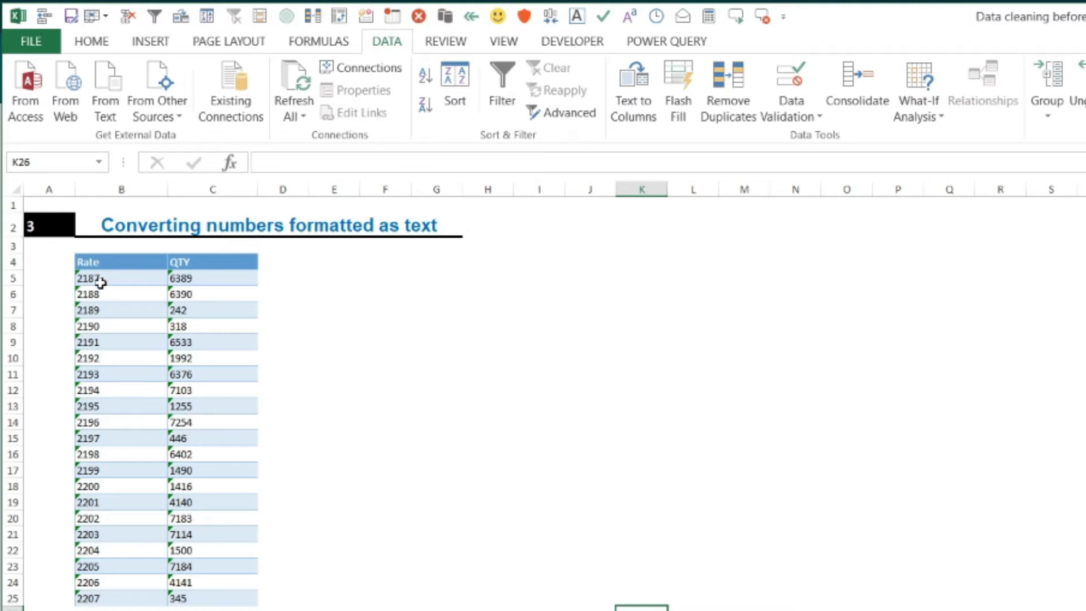
Examine the text-formatted Rate values on sheet #3 and the error-correction options offered for B5.
{"action": "left_click", "coordinate": [101, 285]}
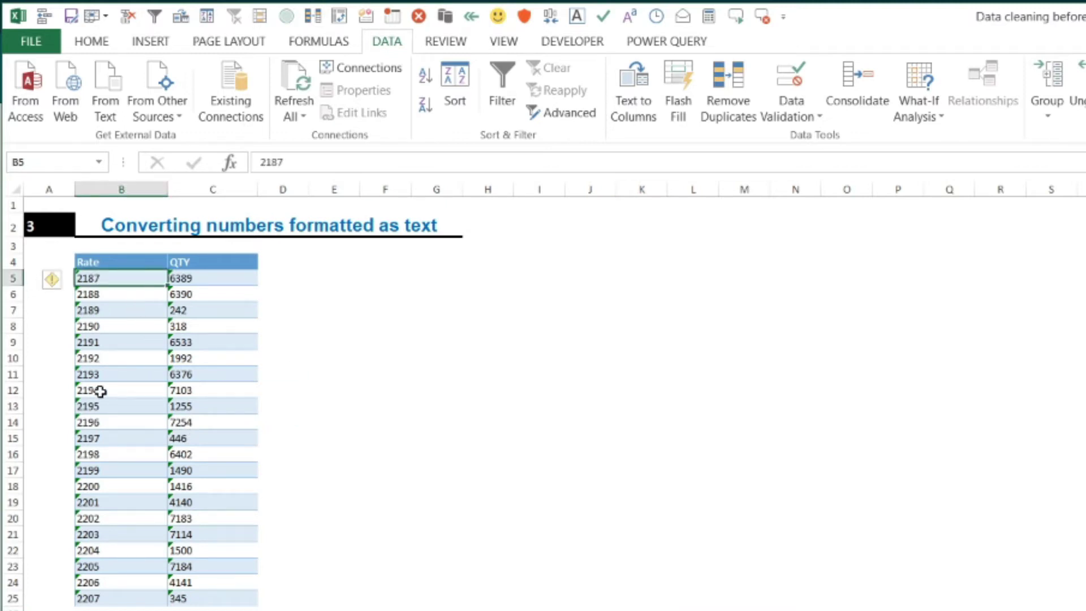
{"action": "left_click_drag", "start_coordinate": [92, 279], "coordinate": [109, 591]}
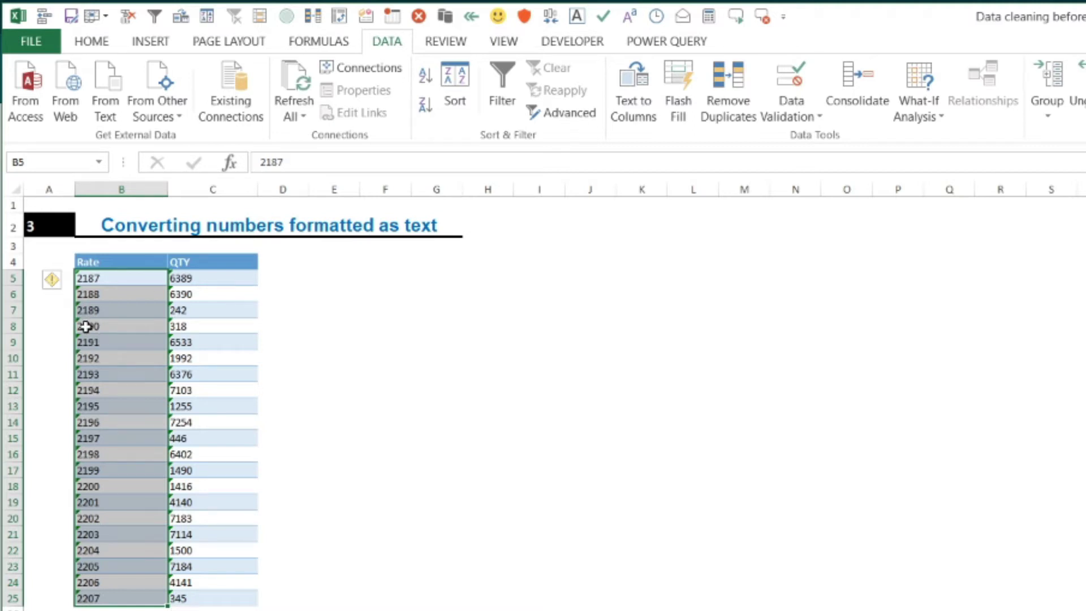
{"action": "left_click", "coordinate": [90, 277]}
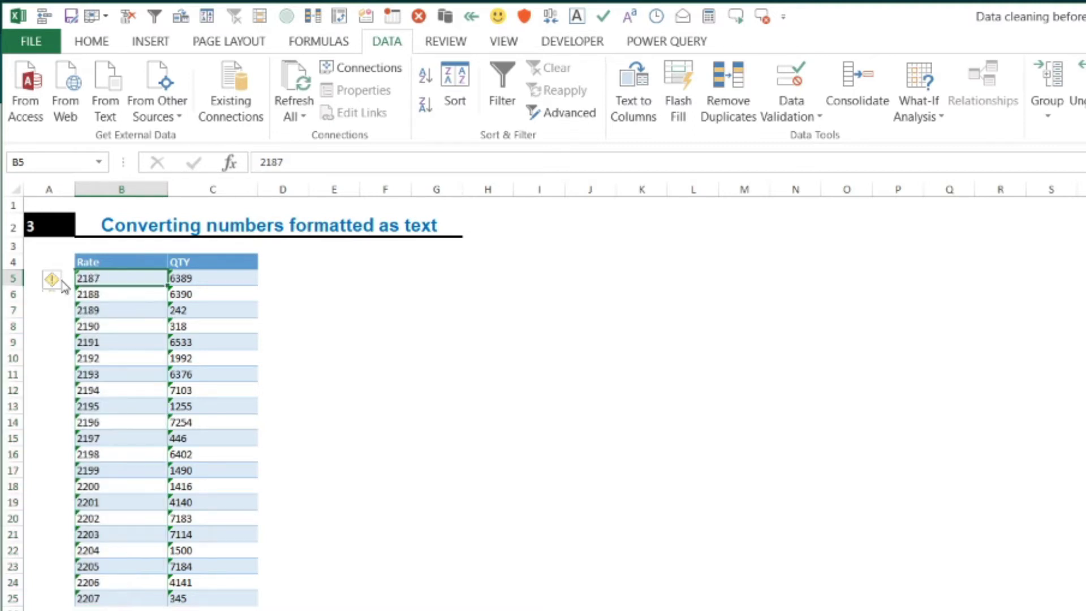
{"action": "left_click", "coordinate": [67, 281]}
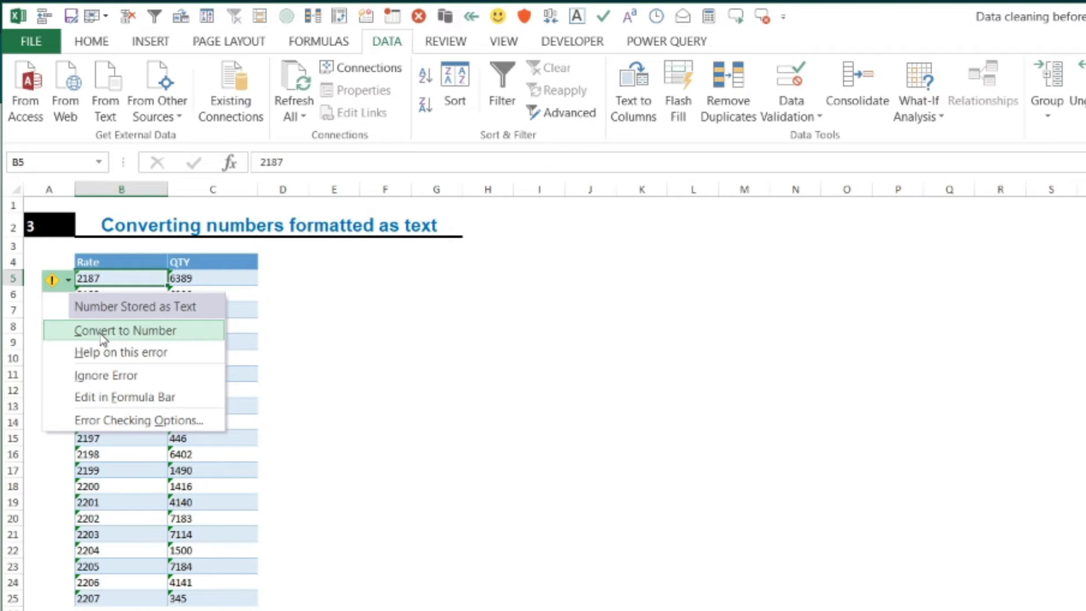
{"action": "left_click", "coordinate": [276, 390]}
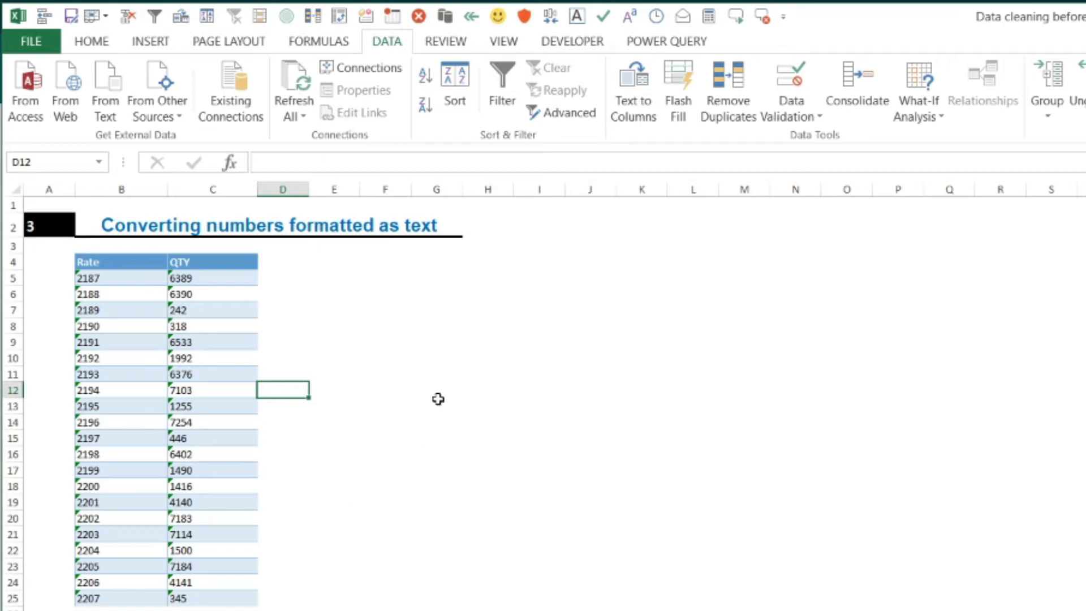
Enter 1 in the blank cell H4 and copy that cell.
{"action": "left_click", "coordinate": [492, 261]}
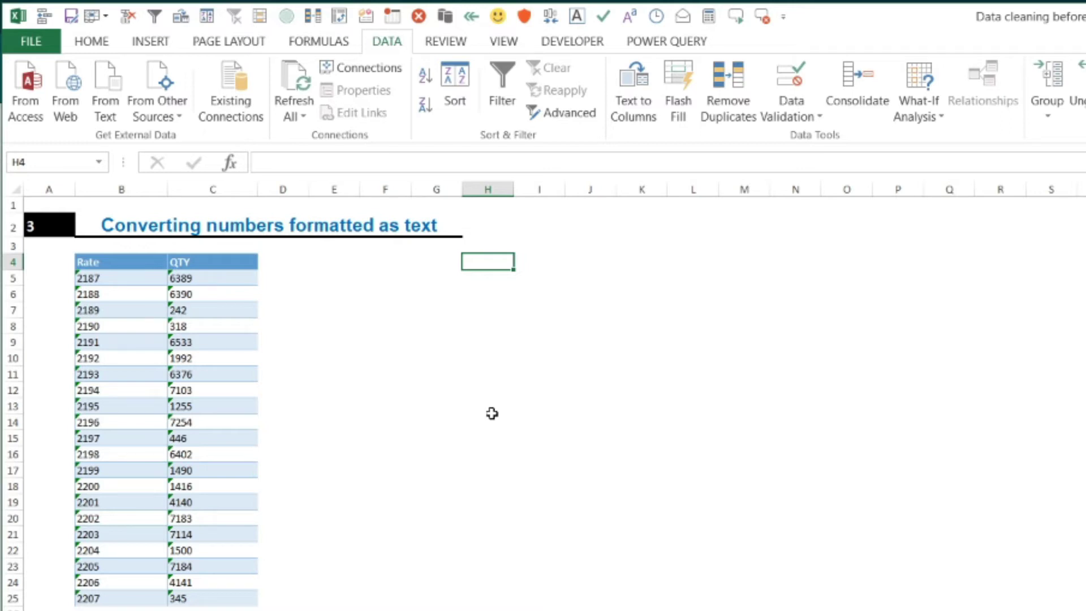
{"action": "type", "text": "1"}
{"action": "left_click", "coordinate": [536, 358]}
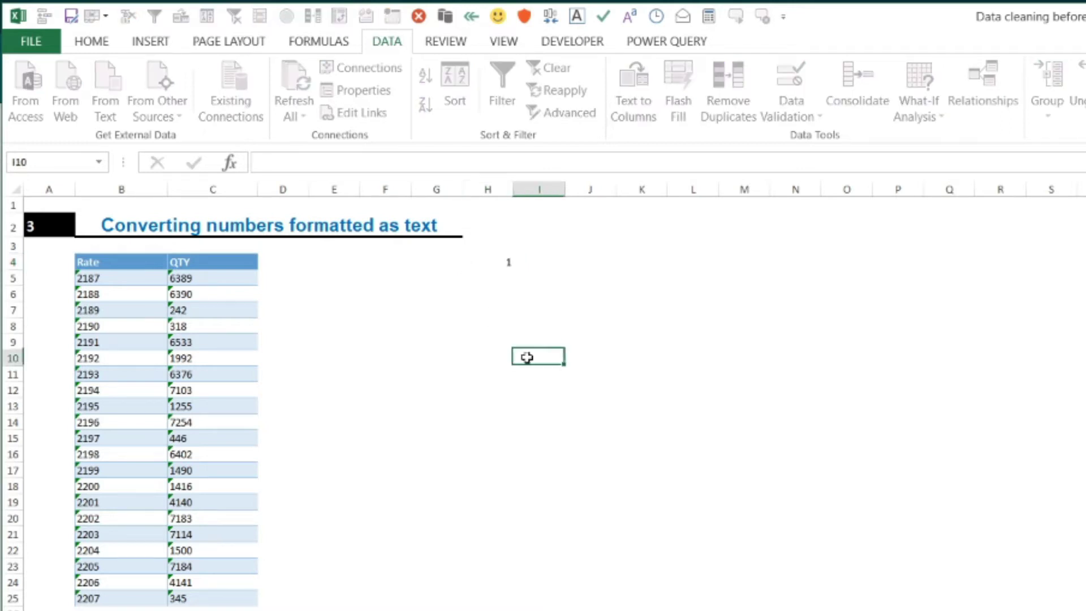
{"action": "left_click_drag", "start_coordinate": [90, 279], "coordinate": [215, 566]}
{"action": "left_click", "coordinate": [509, 292]}
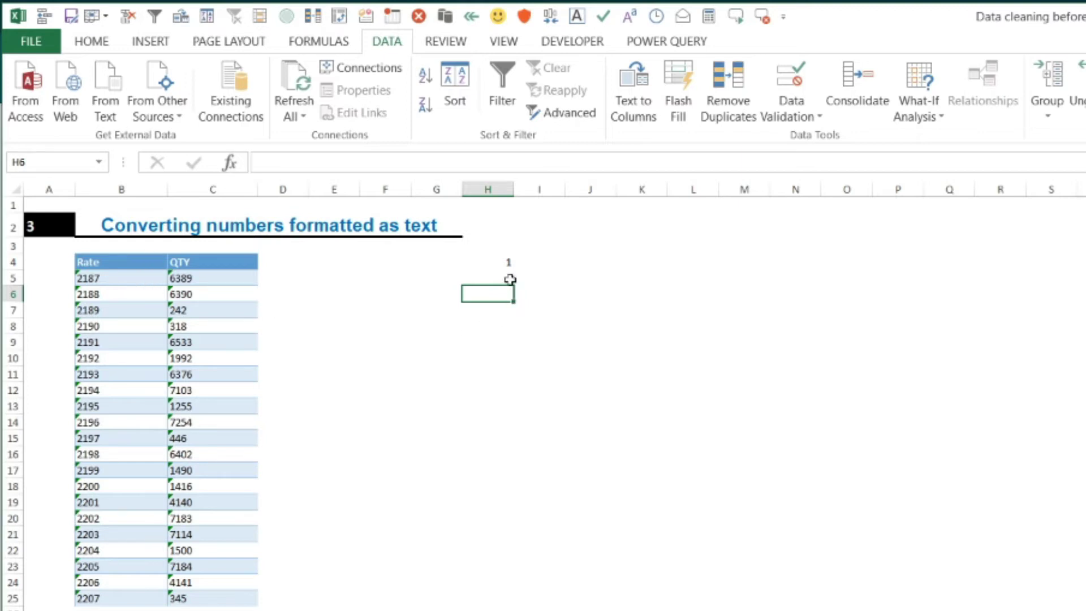
{"action": "left_click", "coordinate": [506, 265]}
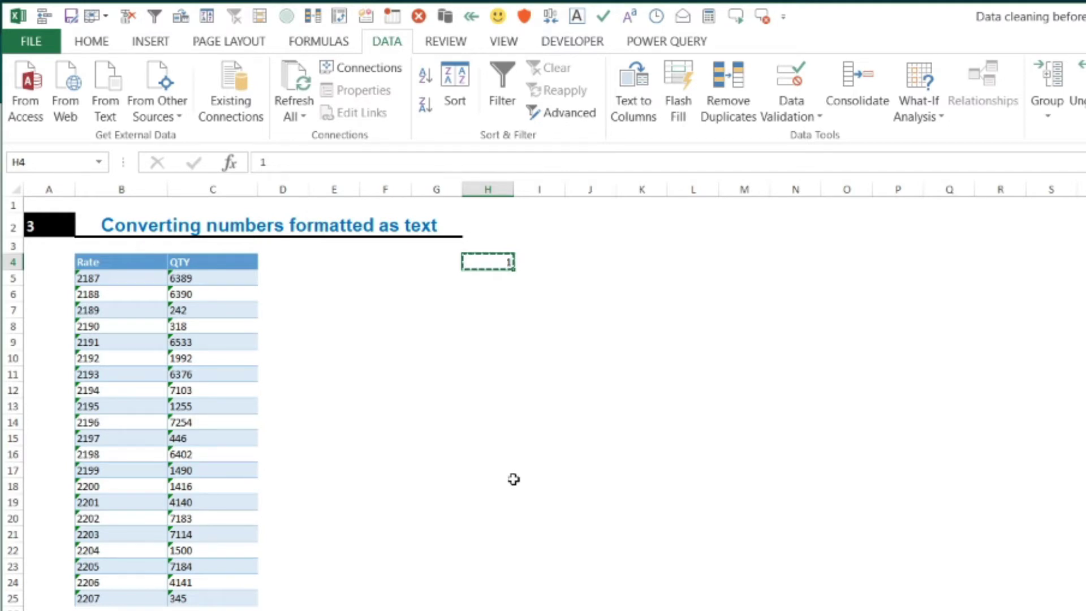
Convert the Rate values in B5:B25 to numbers with Paste Special, multiplying them by the copied 1.
{"action": "left_click", "coordinate": [91, 279]}
{"action": "left_click_drag", "start_coordinate": [129, 296], "coordinate": [201, 591]}
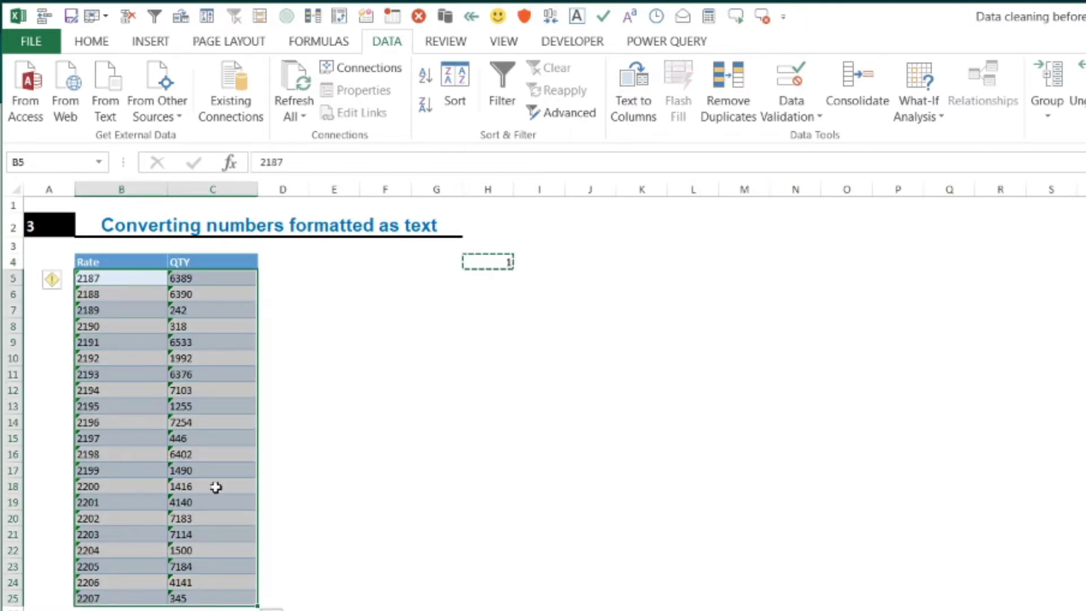
{"action": "left_click", "coordinate": [209, 419]}
{"action": "left_click_drag", "start_coordinate": [120, 285], "coordinate": [121, 597]}
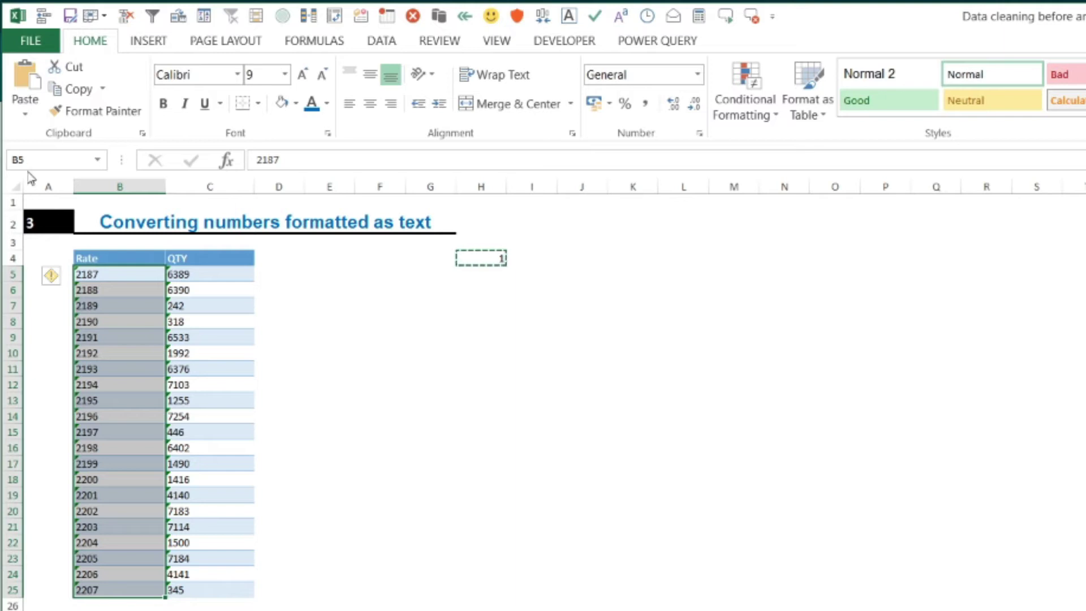
{"action": "left_click", "coordinate": [25, 116]}
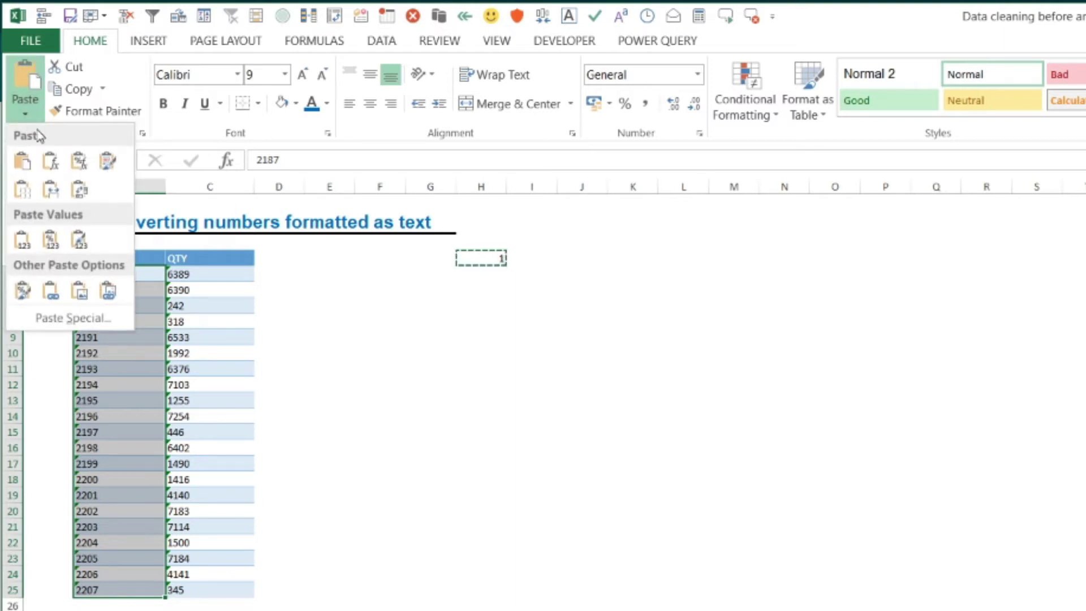
{"action": "left_click", "coordinate": [74, 318]}
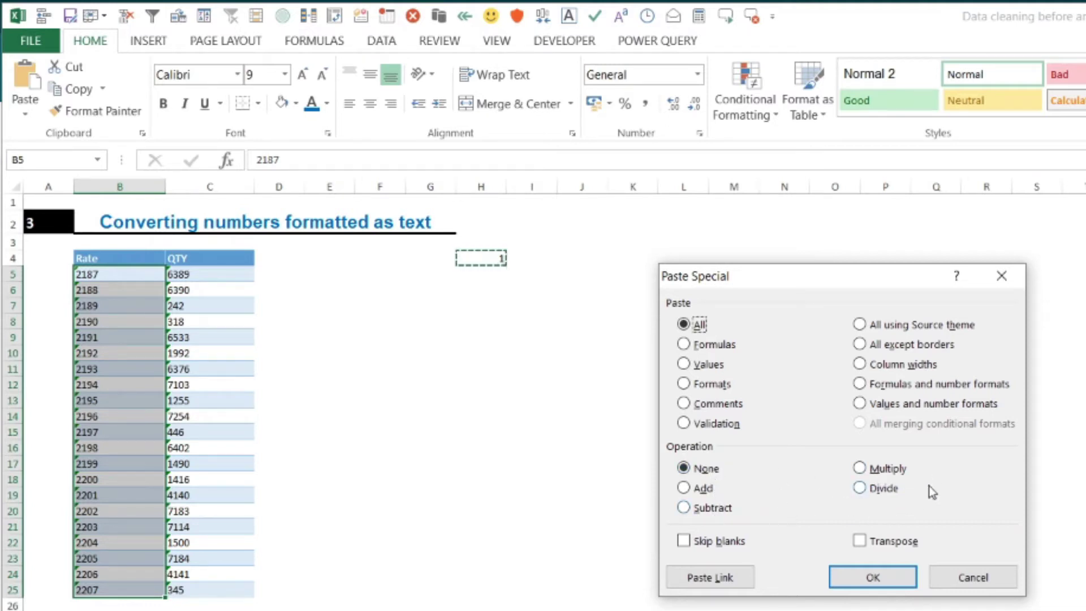
{"action": "left_click", "coordinate": [886, 470]}
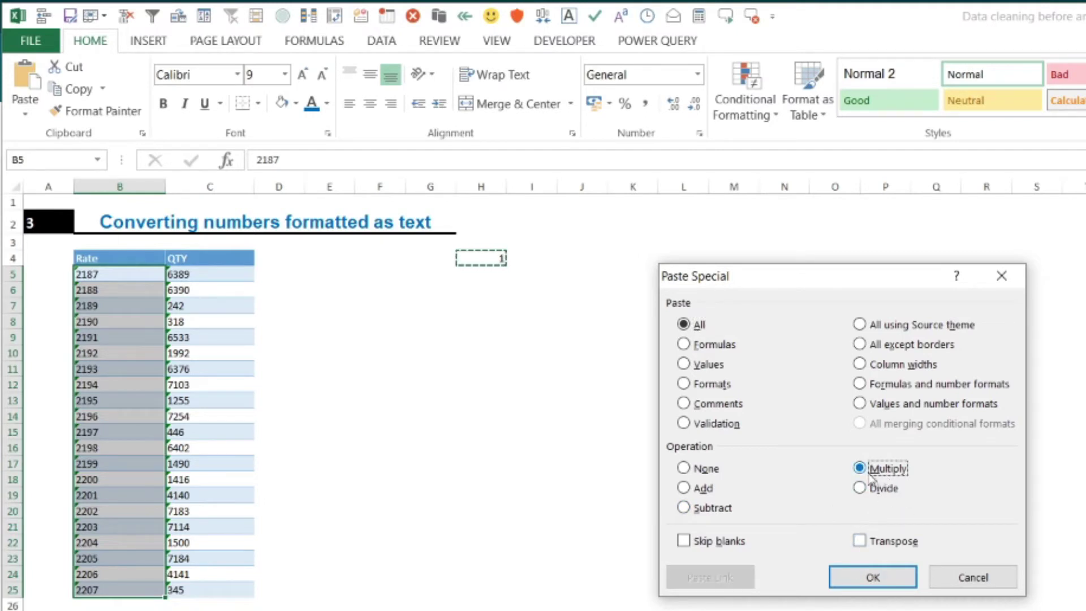
{"action": "left_click", "coordinate": [868, 579]}
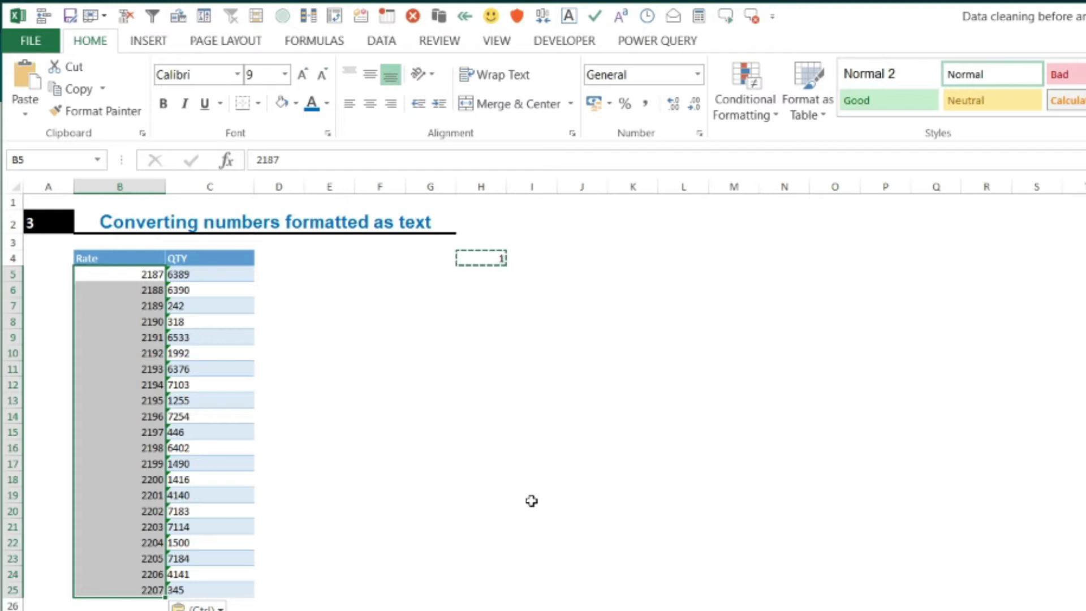
Convert the QTY values in C5:C25 to numbers by copying blank cell H6 and applying Paste Special with the Add operation.
{"action": "left_click", "coordinate": [492, 293]}
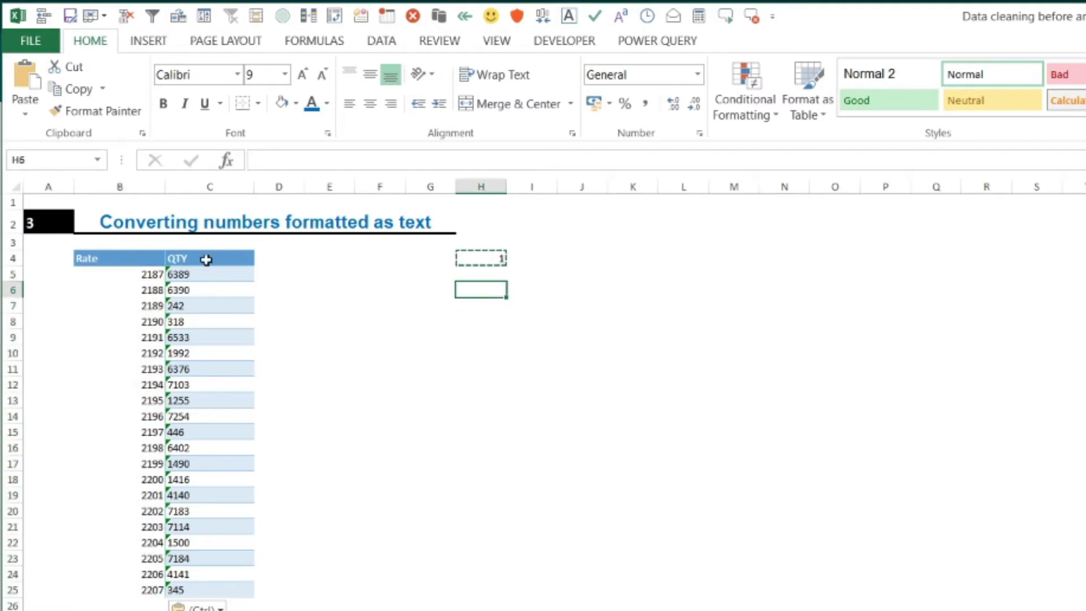
{"action": "left_click_drag", "start_coordinate": [177, 277], "coordinate": [266, 594]}
{"action": "left_click", "coordinate": [431, 465]}
{"action": "left_click", "coordinate": [490, 293]}
{"action": "key", "text": "ctrl+c"}
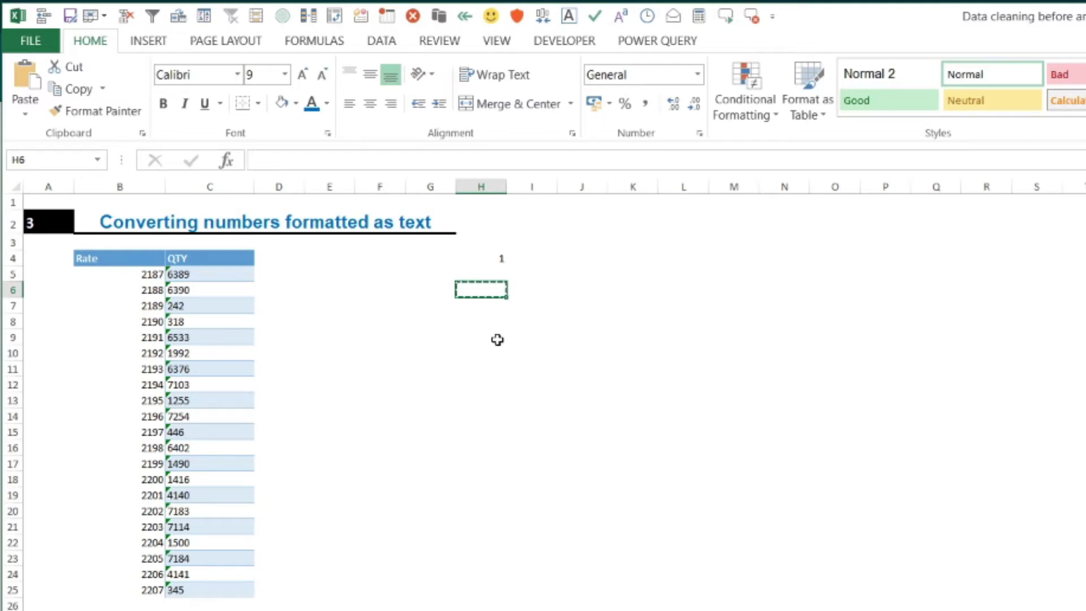
{"action": "left_click_drag", "start_coordinate": [180, 276], "coordinate": [184, 589]}
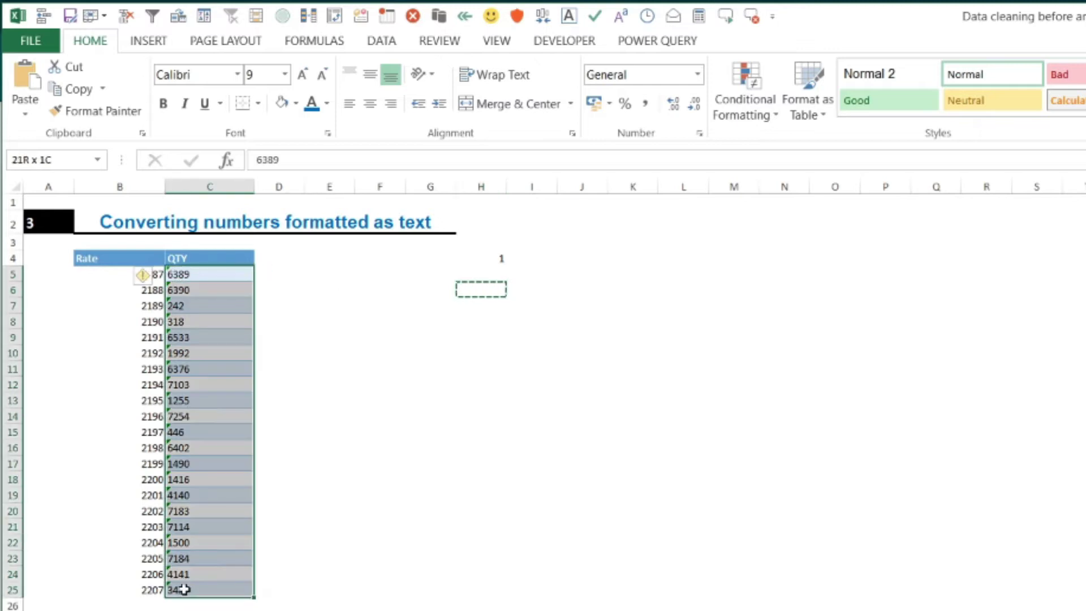
{"action": "left_click", "coordinate": [25, 115]}
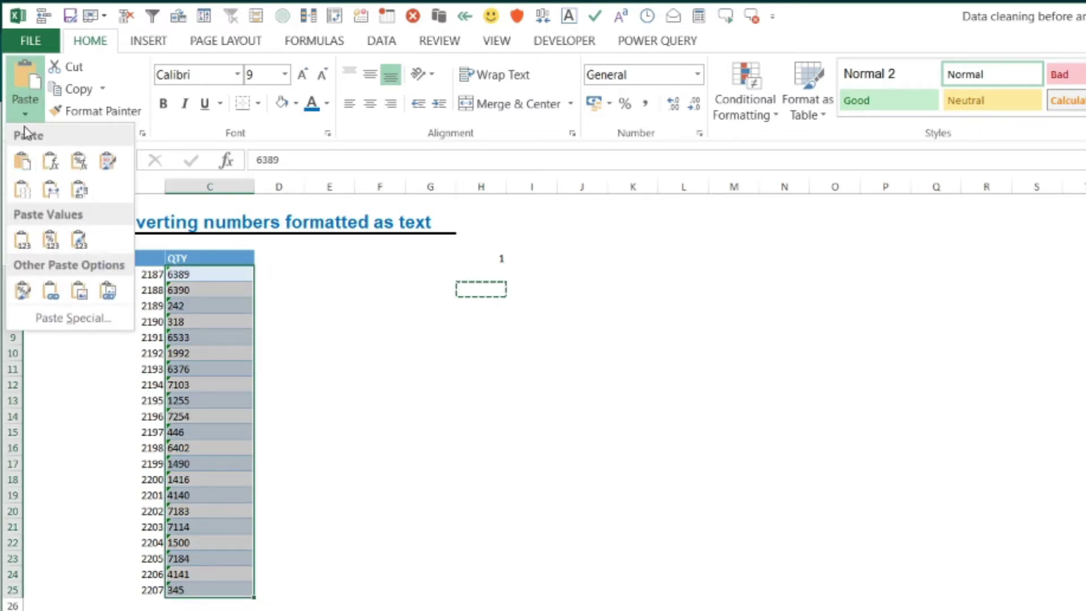
{"action": "left_click", "coordinate": [76, 318]}
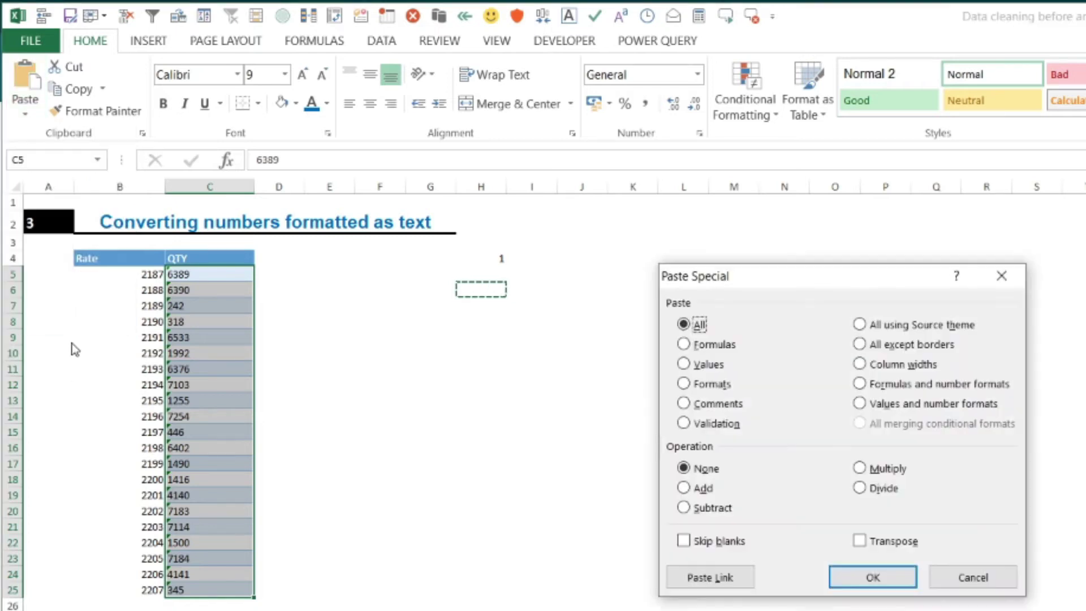
{"action": "left_click", "coordinate": [714, 490]}
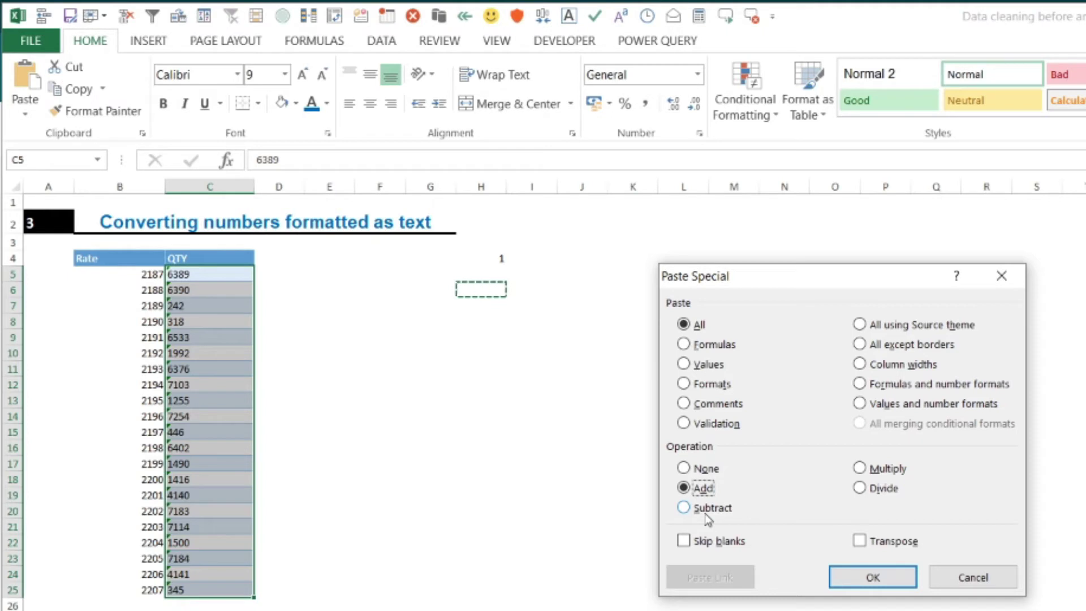
{"action": "left_click", "coordinate": [871, 577]}
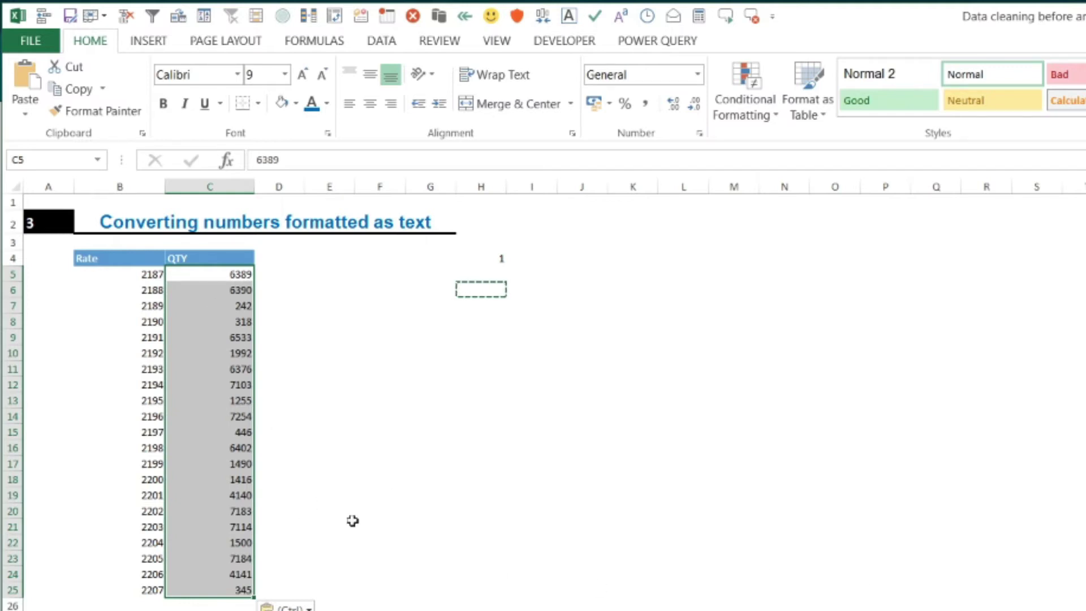
Test the converted QTY values by summing C5:C25 in C26 with AutoSum, and delete the total.
{"action": "left_click_drag", "start_coordinate": [204, 276], "coordinate": [215, 594]}
{"action": "left_click", "coordinate": [210, 605]}
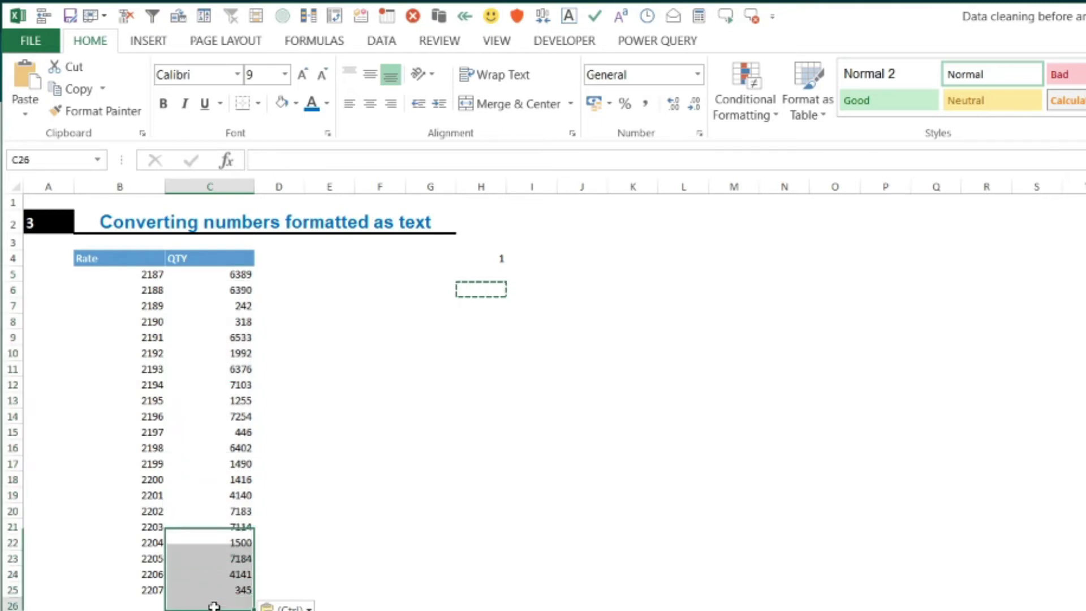
{"action": "key", "text": "alt+equal"}
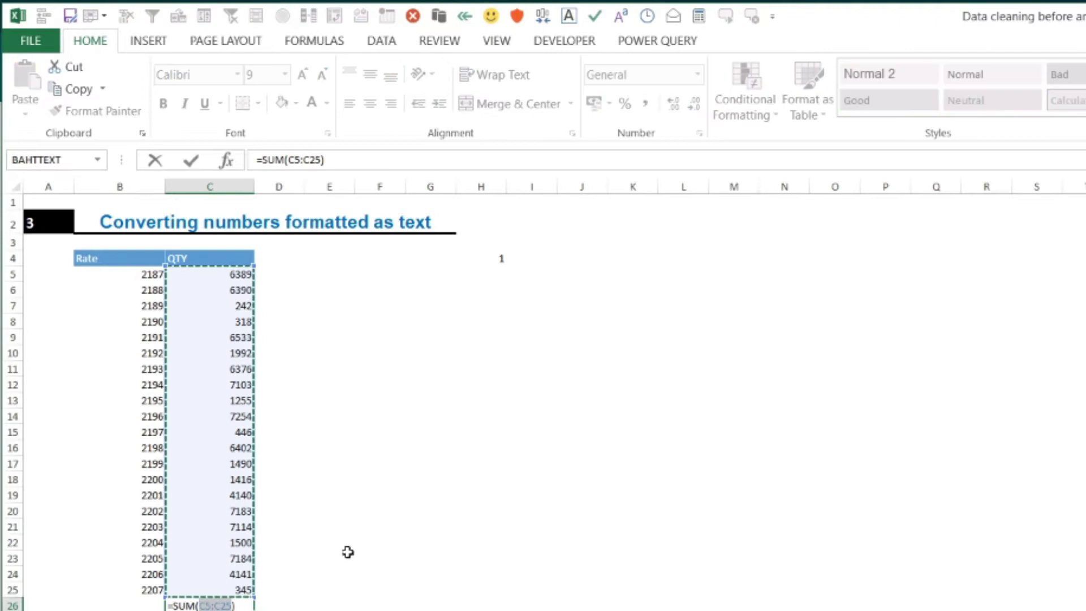
{"action": "key", "text": "Return"}
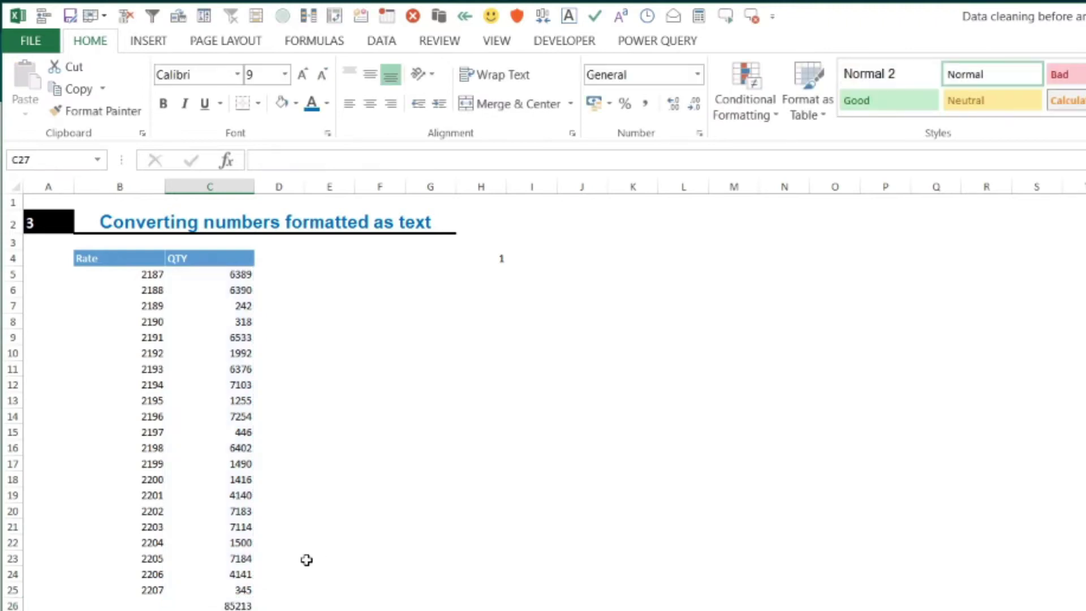
{"action": "left_click", "coordinate": [237, 604]}
{"action": "key", "text": "Delete"}
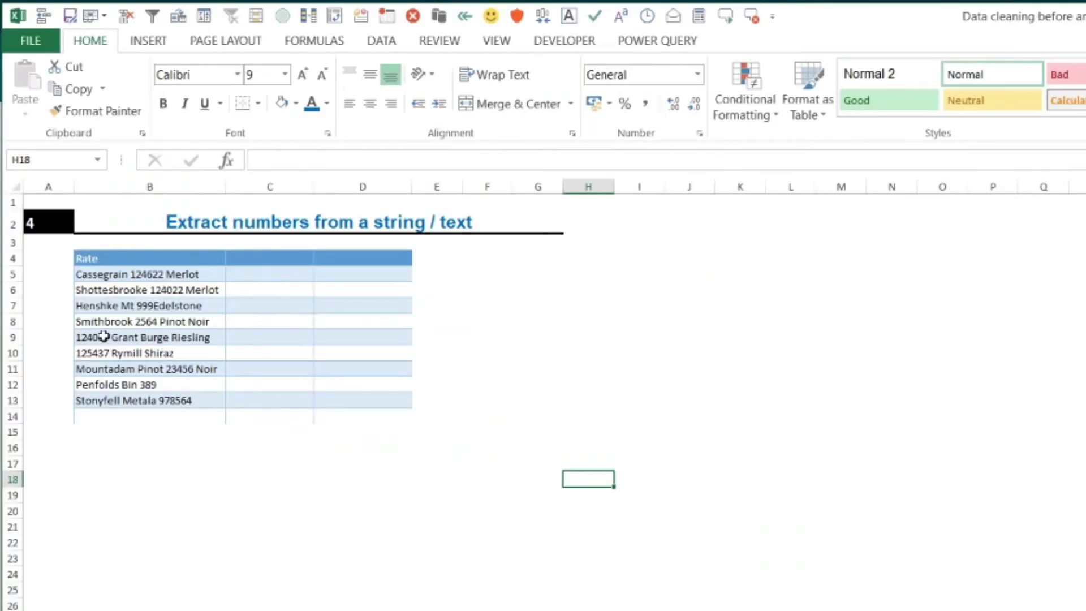
Examine the mixed text and number strings in B5:B13 of the Rate column on sheet #4.
{"action": "left_click_drag", "start_coordinate": [107, 276], "coordinate": [162, 374]}
{"action": "left_click_drag", "start_coordinate": [168, 400], "coordinate": [168, 401]}
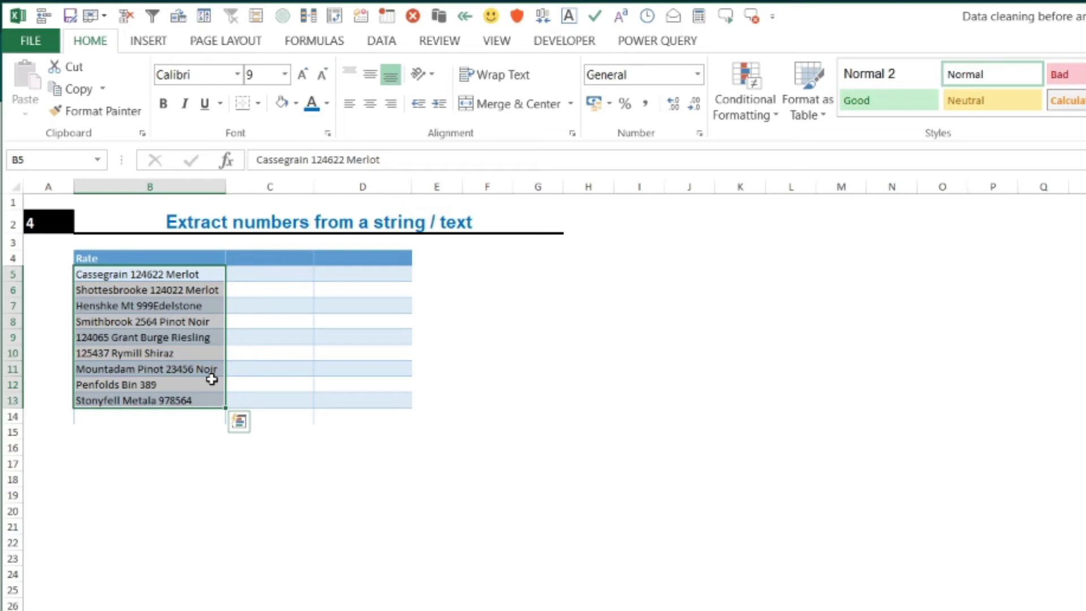
{"action": "left_click", "coordinate": [170, 274]}
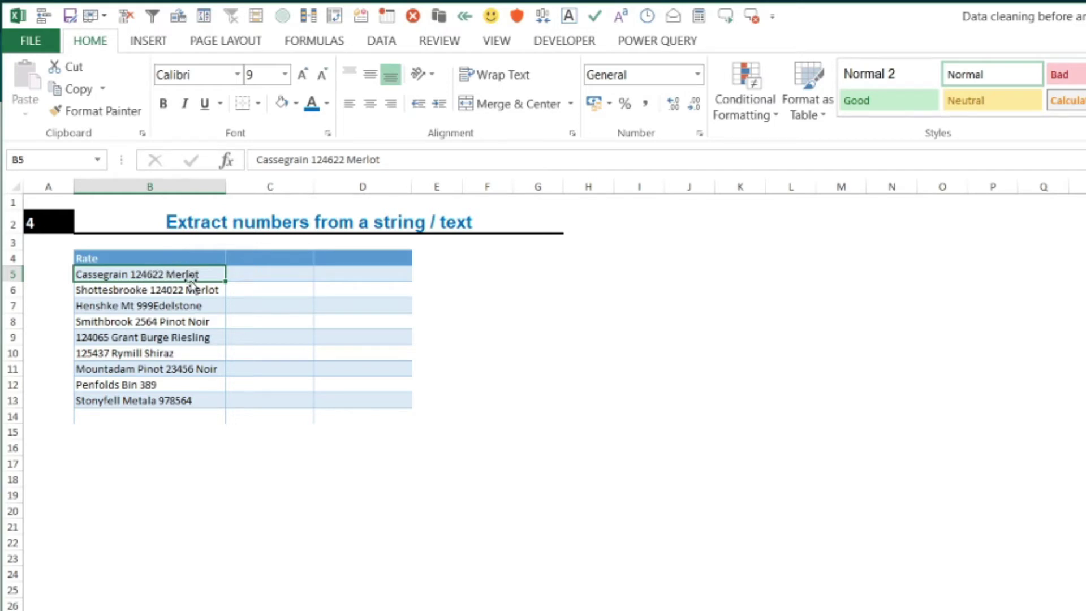
{"action": "left_click", "coordinate": [154, 292]}
{"action": "left_click", "coordinate": [151, 308]}
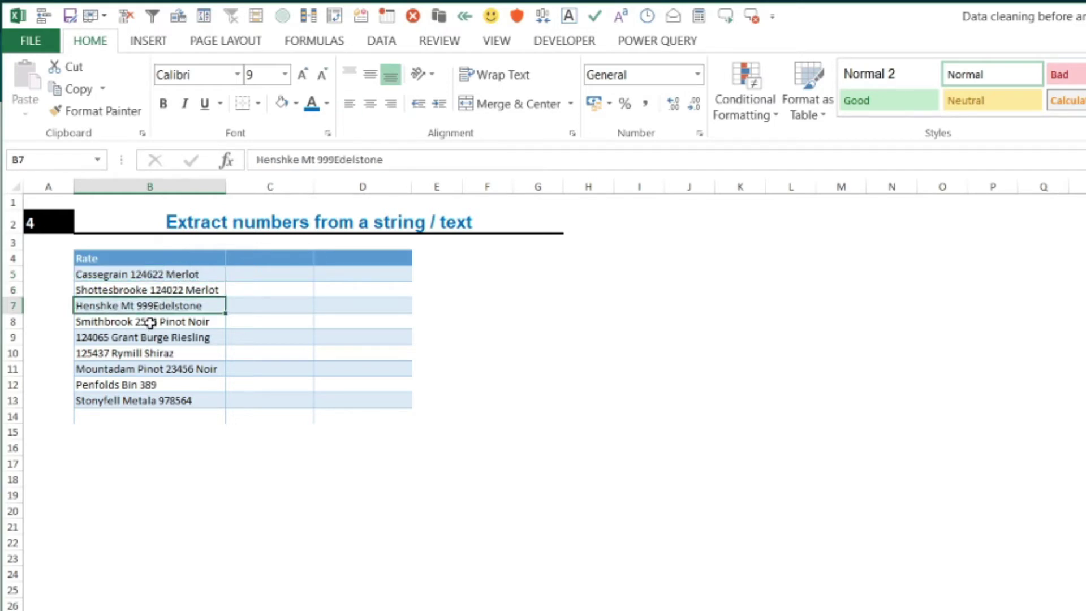
Review where the numbers sit within the Rate strings in B8, B9 and B12, and across B5:B13.
{"action": "left_click", "coordinate": [150, 323]}
{"action": "left_click", "coordinate": [101, 341]}
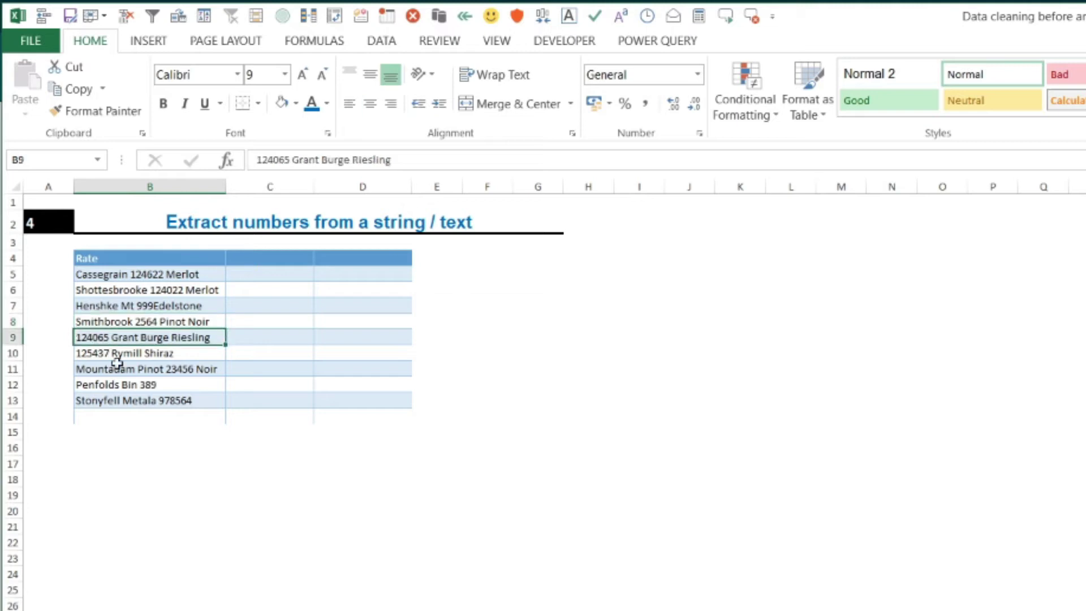
{"action": "left_click", "coordinate": [166, 386]}
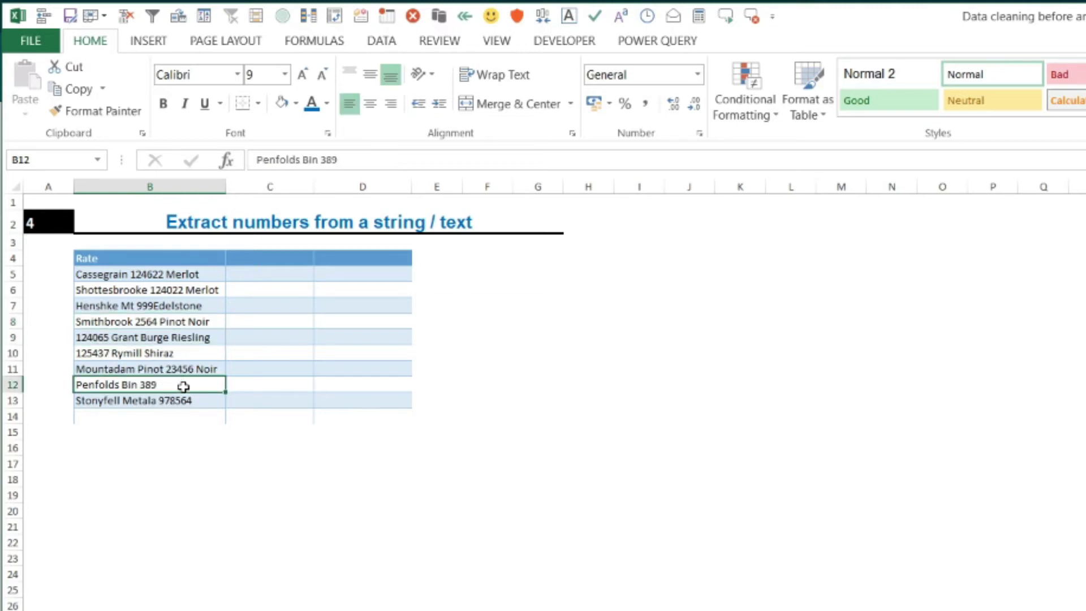
{"action": "left_click_drag", "start_coordinate": [153, 278], "coordinate": [175, 409]}
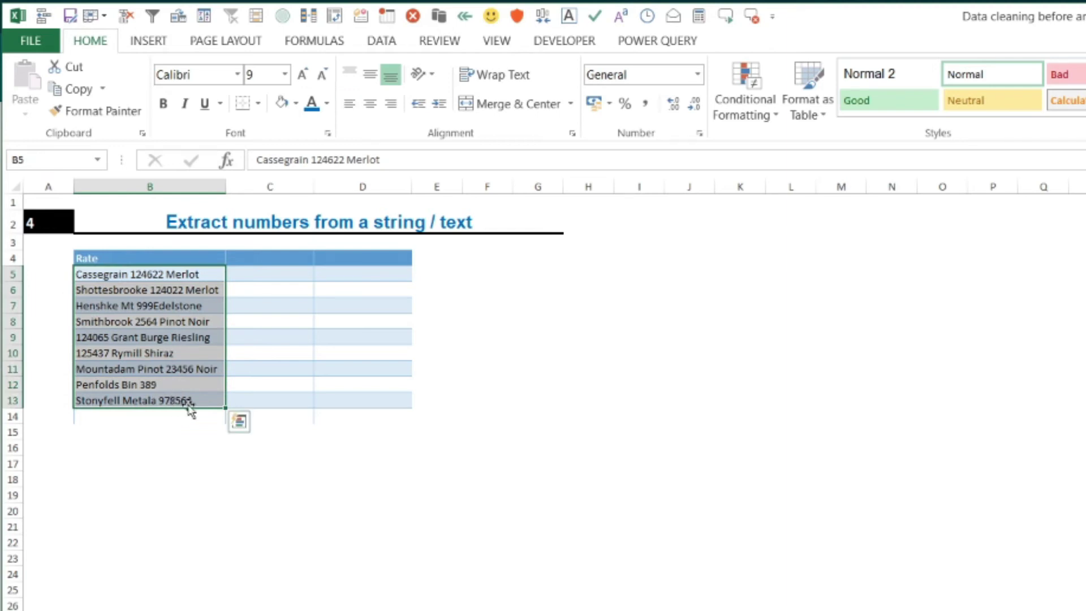
Copy the number 124622 out of B5 into C5 and extract the remaining rows' numbers into column C with Flash Fill.
{"action": "left_click", "coordinate": [253, 283]}
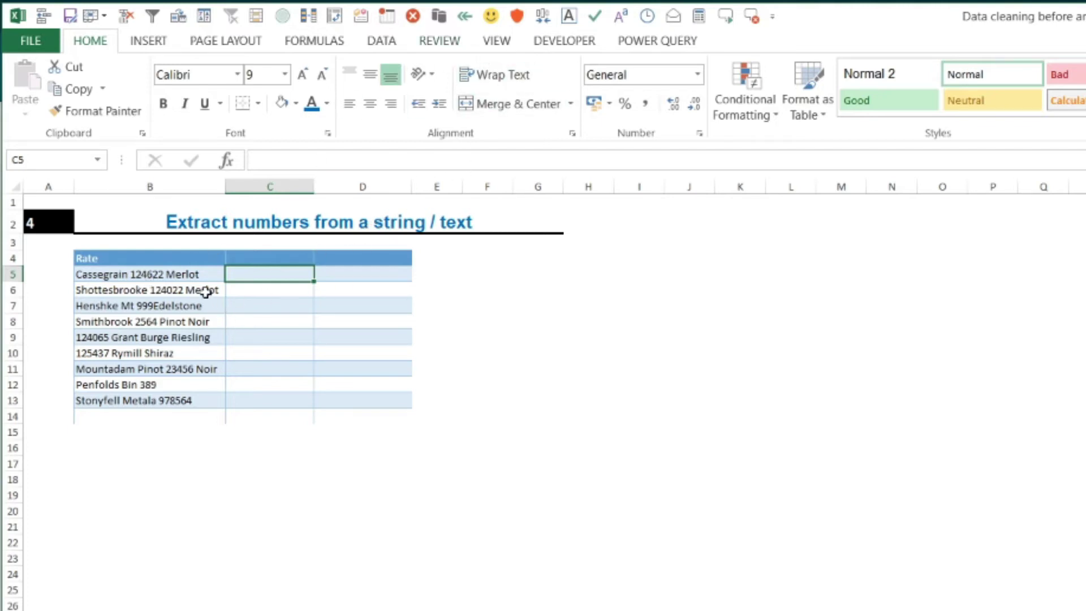
{"action": "left_click", "coordinate": [381, 43]}
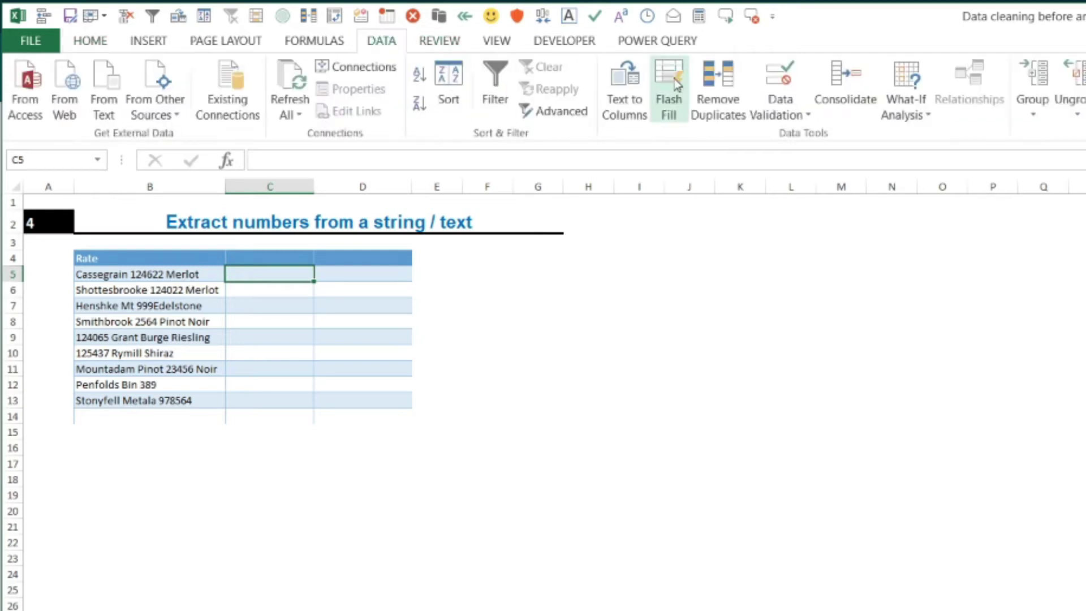
{"action": "left_click", "coordinate": [147, 276]}
{"action": "left_click", "coordinate": [343, 158]}
{"action": "left_click_drag", "start_coordinate": [344, 159], "coordinate": [310, 159]}
{"action": "key", "text": "ctrl+c"}
{"action": "left_click", "coordinate": [256, 277]}
{"action": "key", "text": "ctrl+v"}
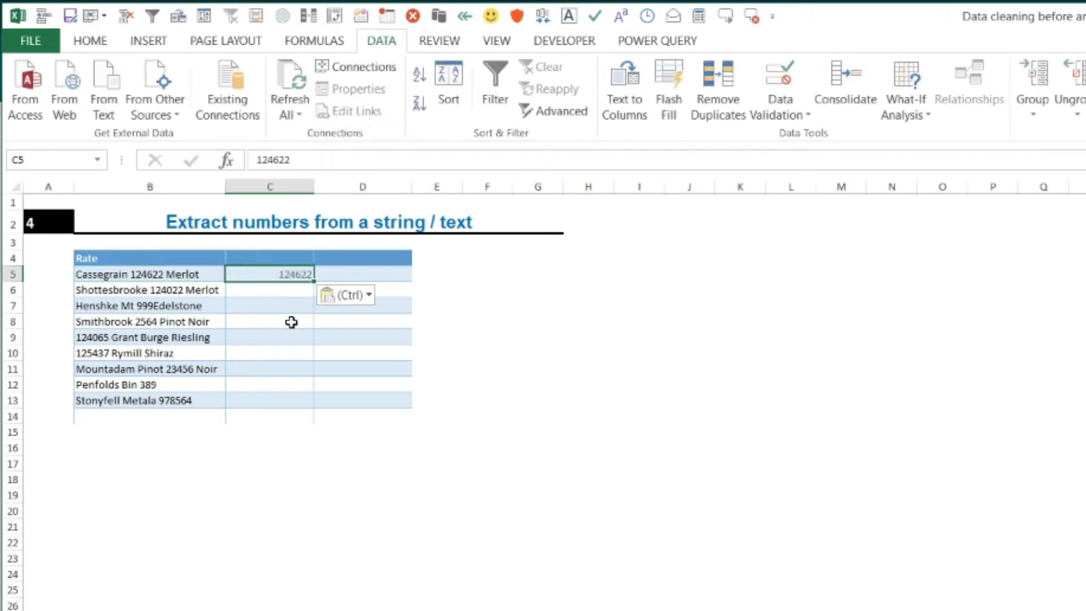
{"action": "left_click", "coordinate": [284, 292]}
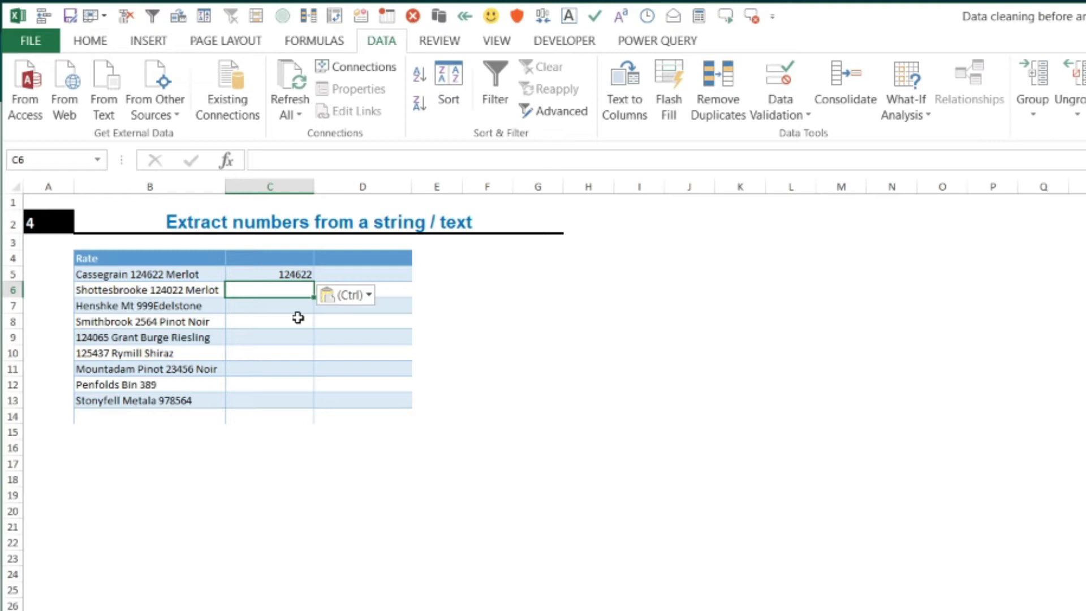
{"action": "key", "text": "ctrl+e"}
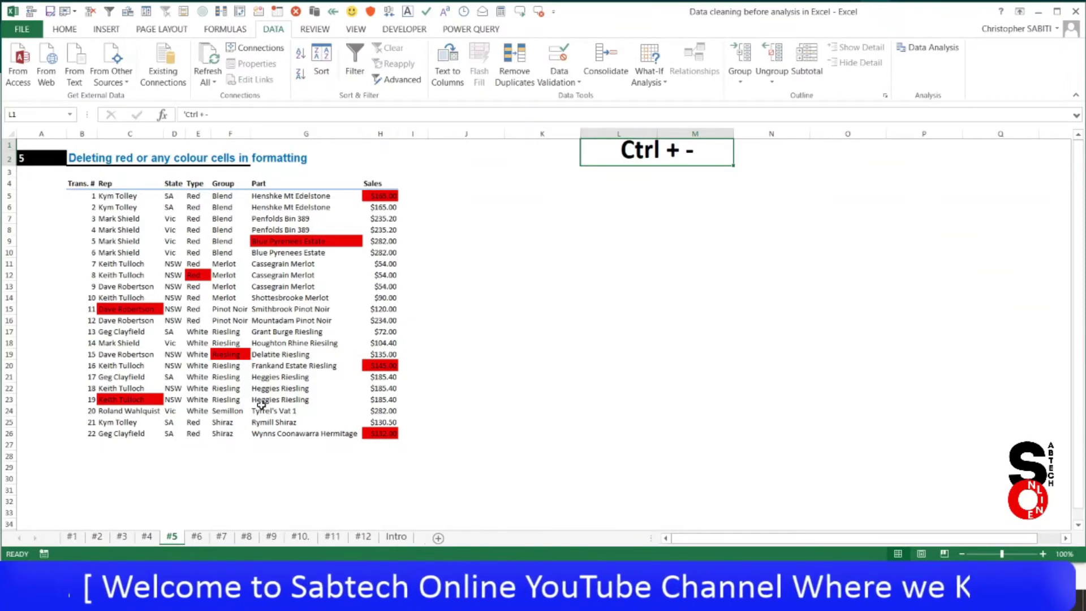
Inspect the red-filled Part cell G9 on sheet #5 and select its entire row 9.
{"action": "left_click", "coordinate": [312, 232]}
{"action": "left_click", "coordinate": [310, 242]}
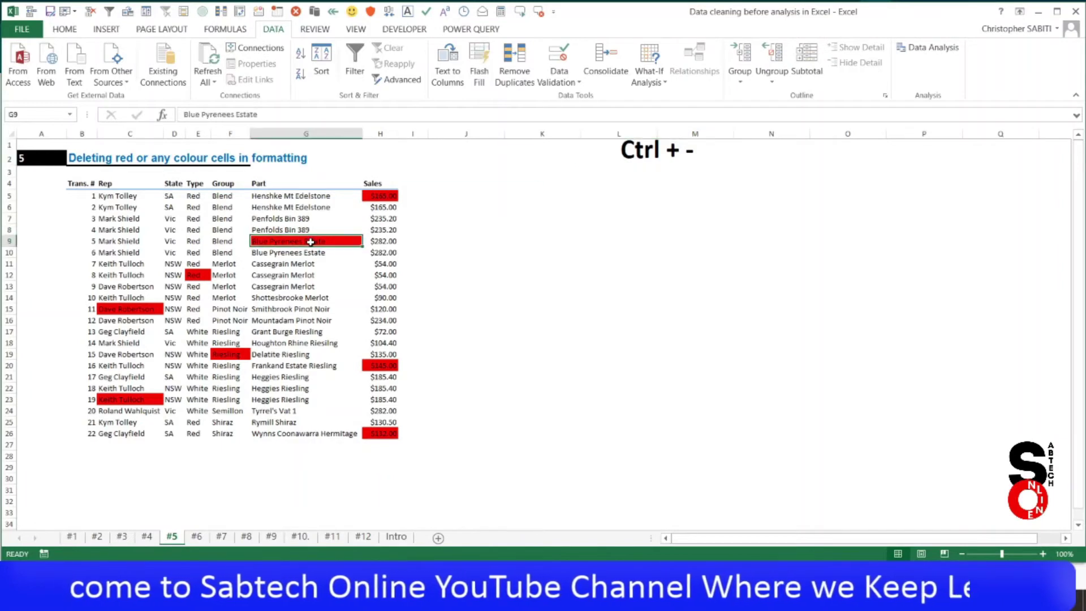
{"action": "left_click", "coordinate": [10, 242]}
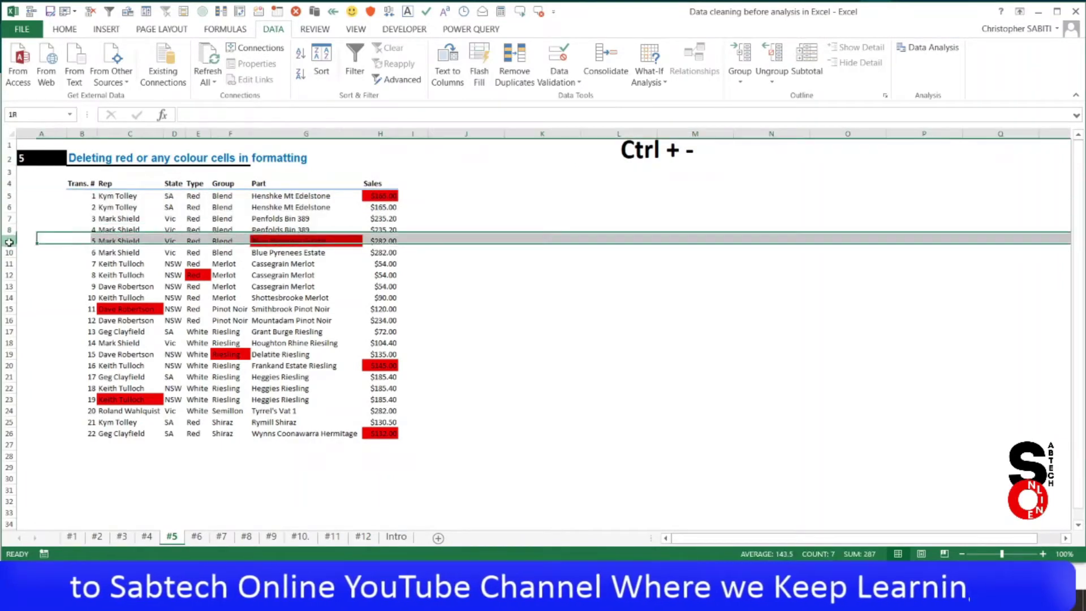
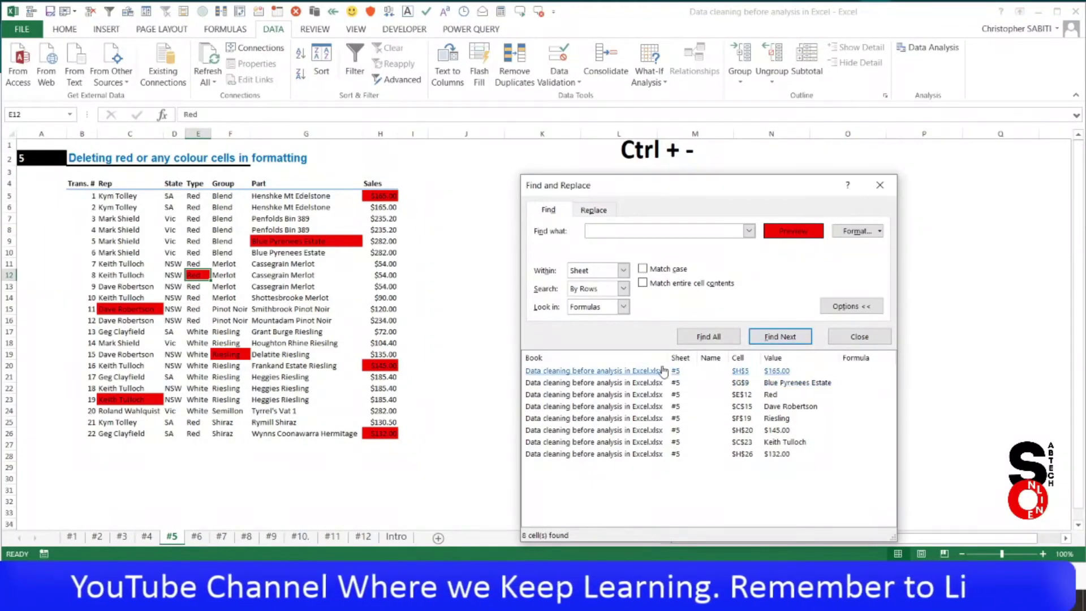
Select all the red-filled cells in the Find and Replace results, from H5 to H26, and close the dialog.
{"action": "left_click", "coordinate": [629, 373]}
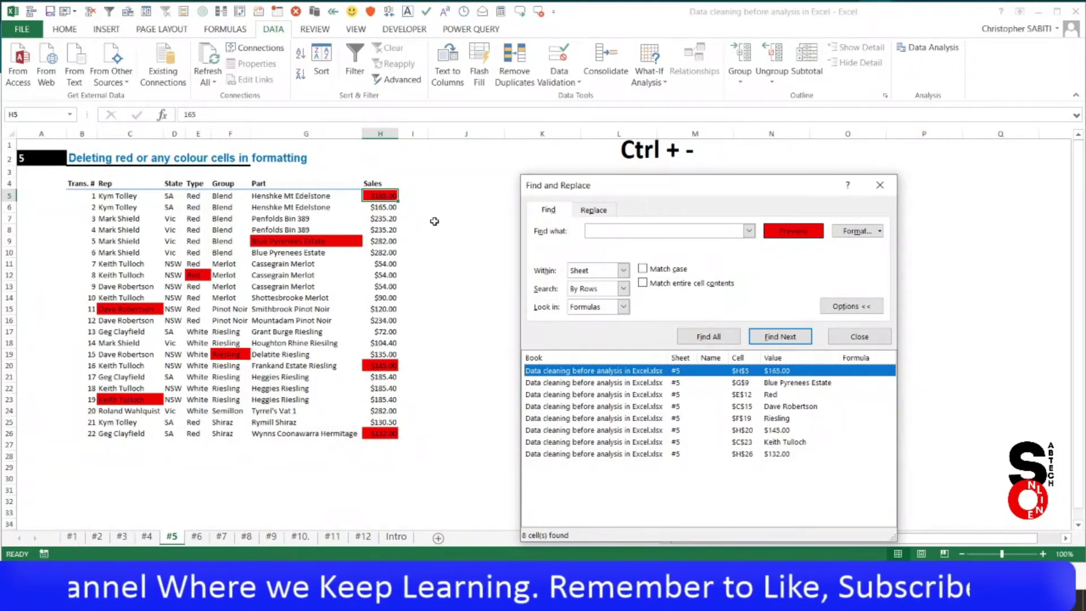
{"action": "left_click", "coordinate": [612, 455], "text": "shift"}
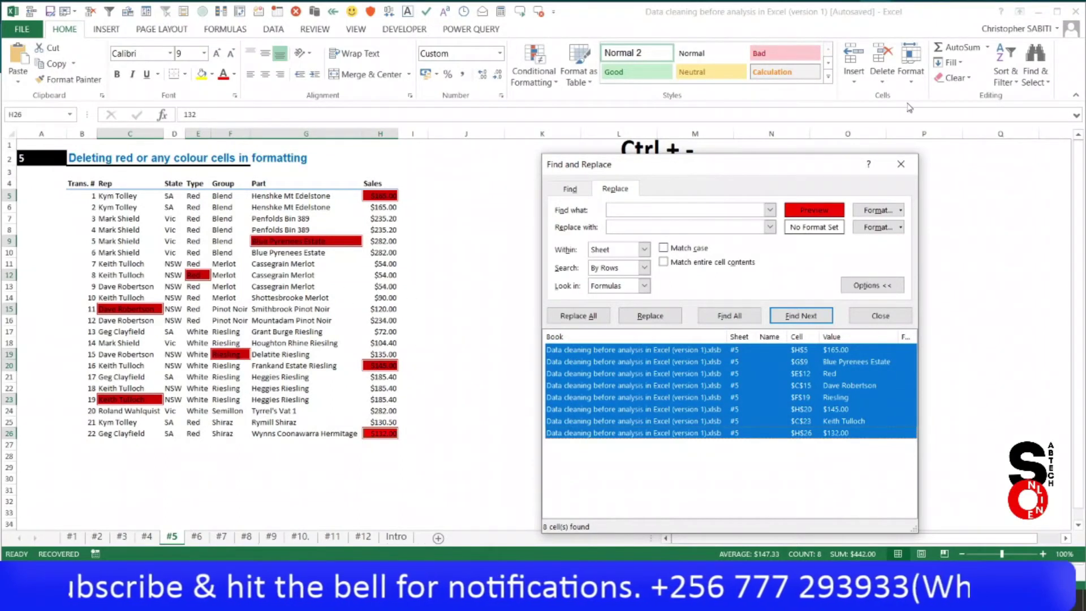
{"action": "left_click", "coordinate": [903, 164]}
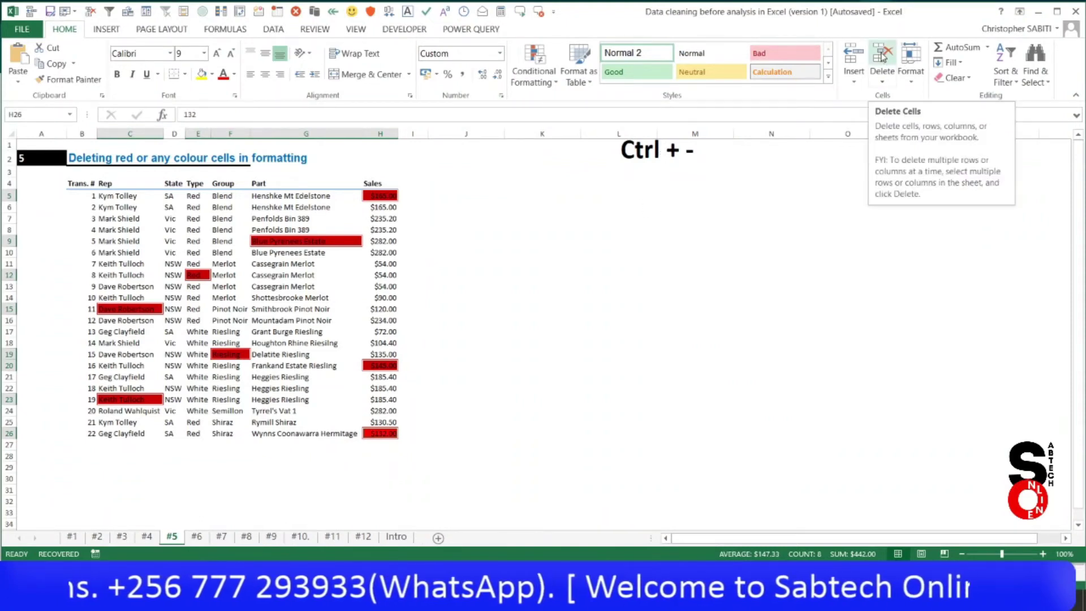
Delete the selected red cells, and delete the sheet rows covered by the selection.
{"action": "left_click", "coordinate": [883, 57]}
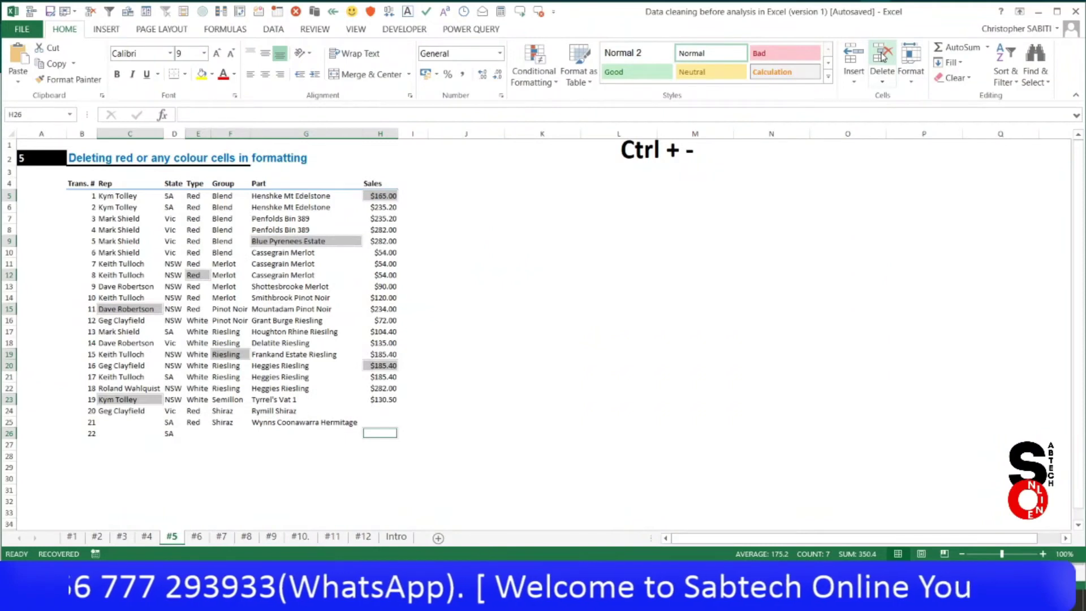
{"action": "left_click", "coordinate": [882, 84]}
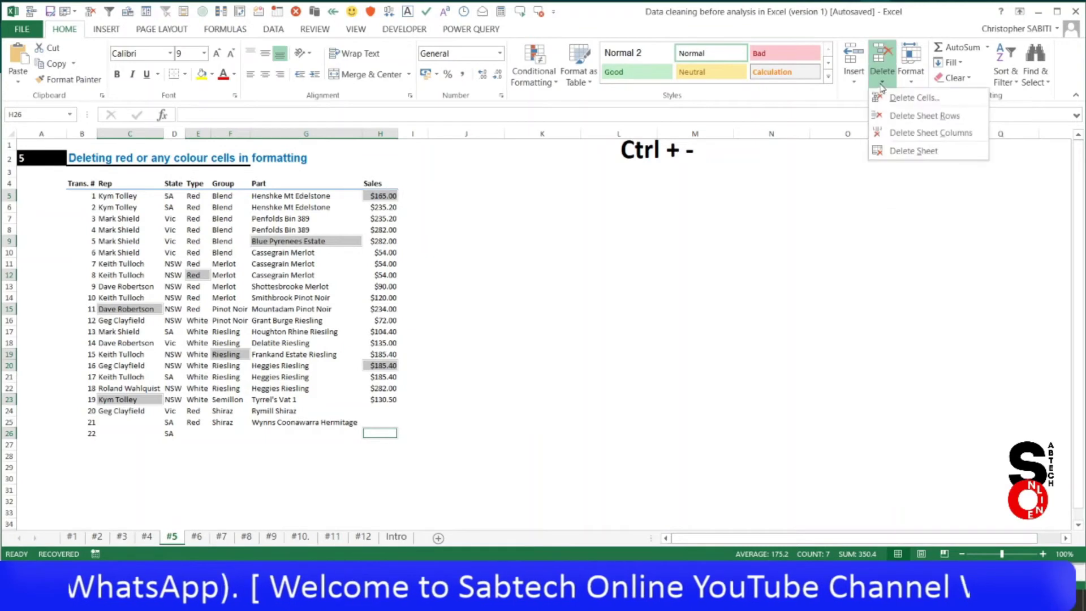
{"action": "left_click", "coordinate": [923, 116]}
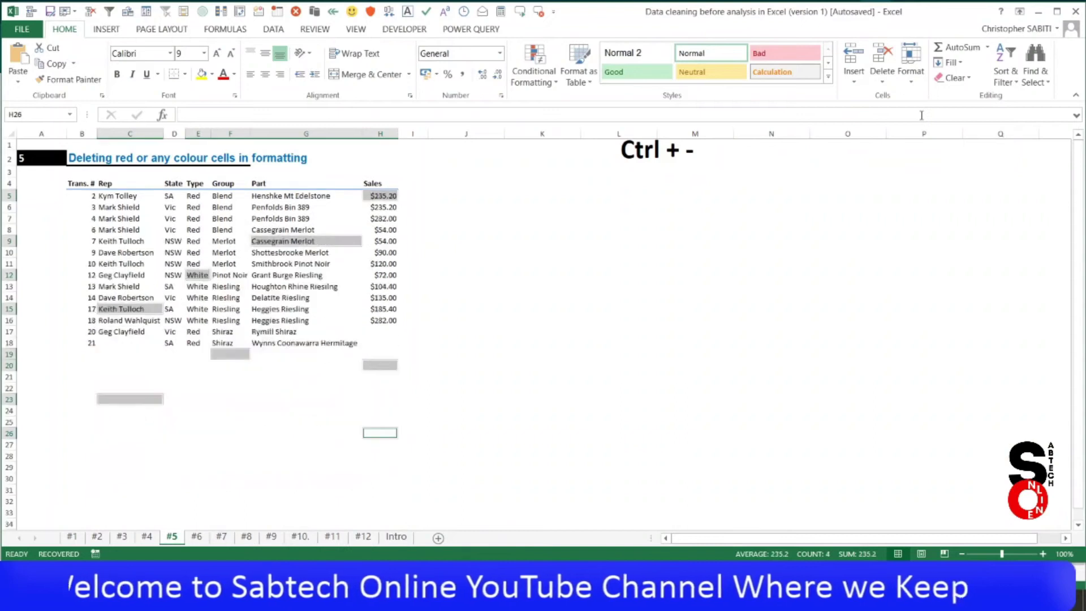
Check the remaining records on sheet #5, including the Sales cells H17:H18 and the end of the Rep column.
{"action": "left_click", "coordinate": [381, 275]}
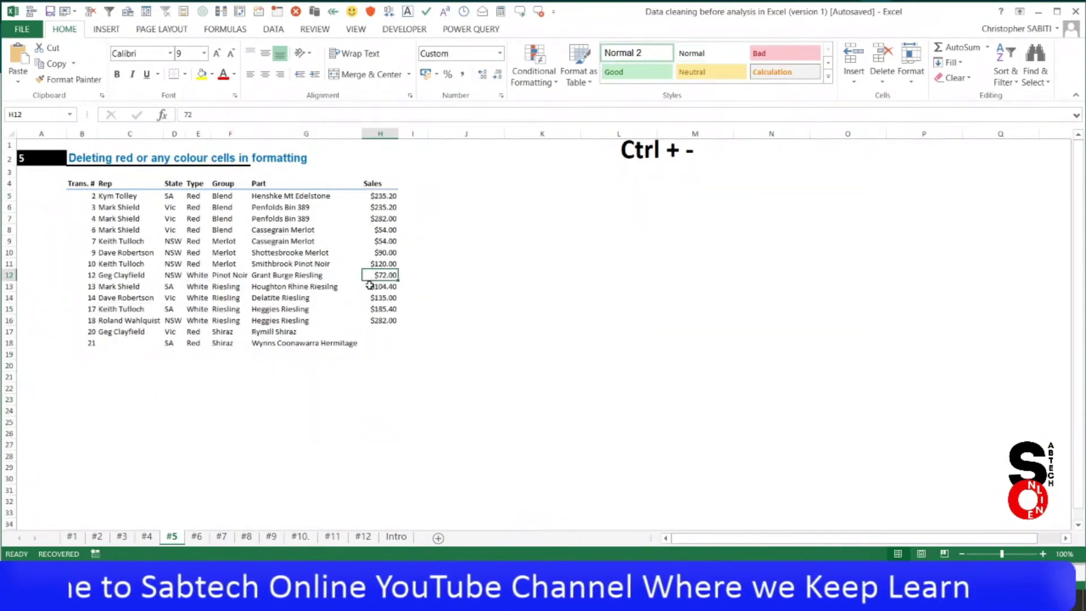
{"action": "left_click", "coordinate": [369, 335]}
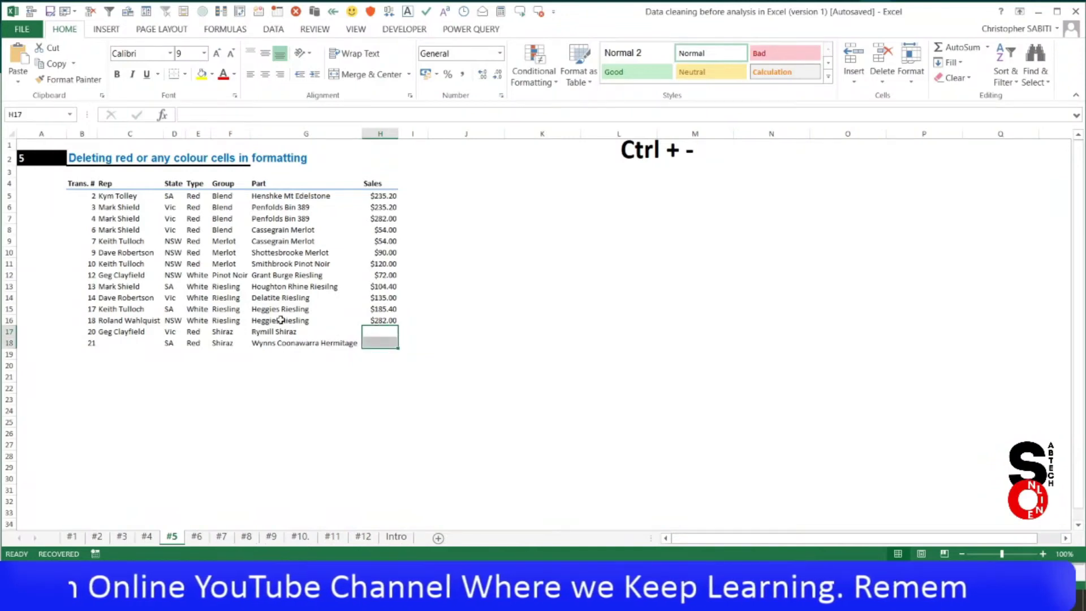
{"action": "left_click", "coordinate": [283, 320]}
{"action": "left_click", "coordinate": [145, 358]}
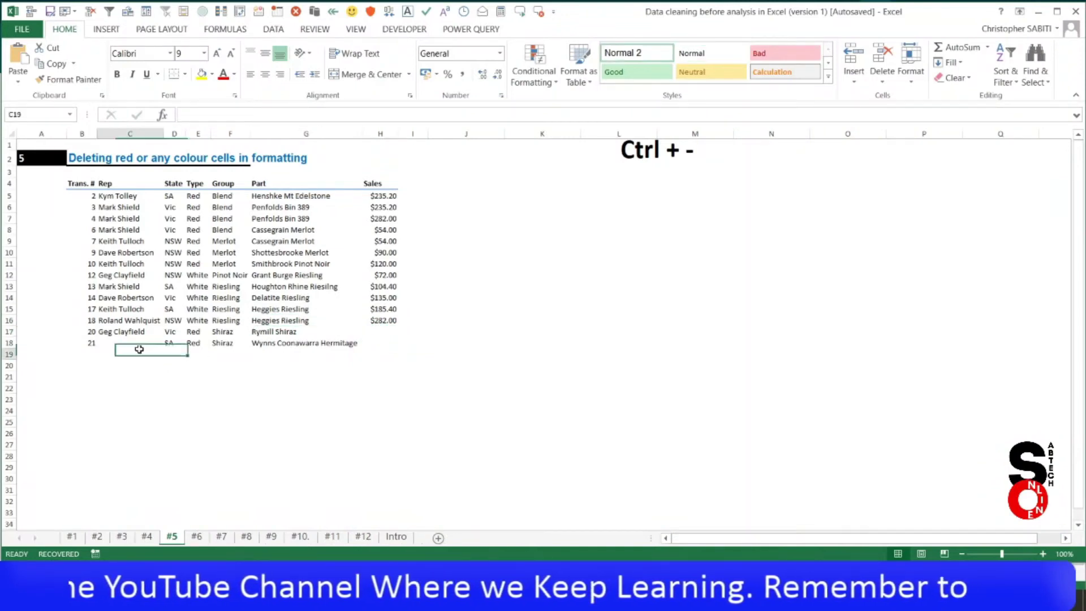
{"action": "left_click", "coordinate": [324, 296]}
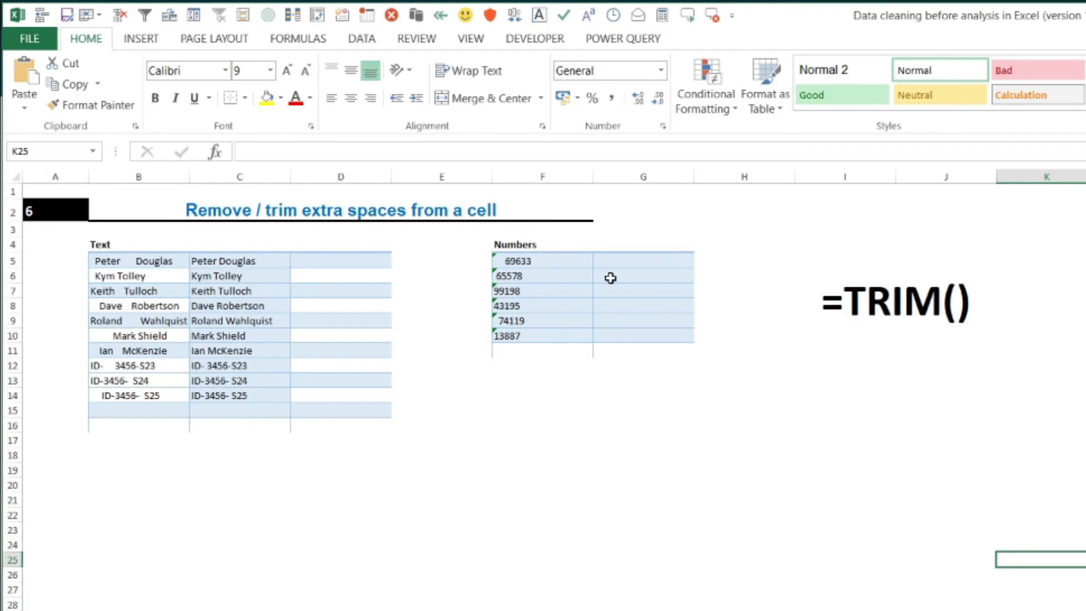
Clear the existing trimmed entries in C5:C14 beside the Text column on sheet #6.
{"action": "left_click", "coordinate": [108, 260]}
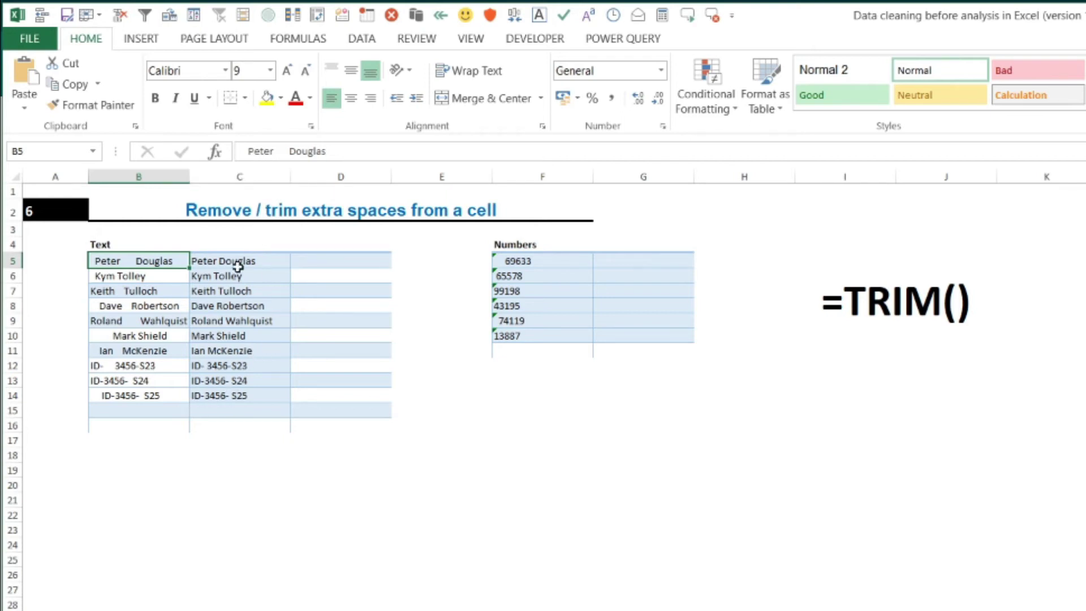
{"action": "left_click_drag", "start_coordinate": [228, 259], "coordinate": [222, 396]}
{"action": "key", "text": "Delete"}
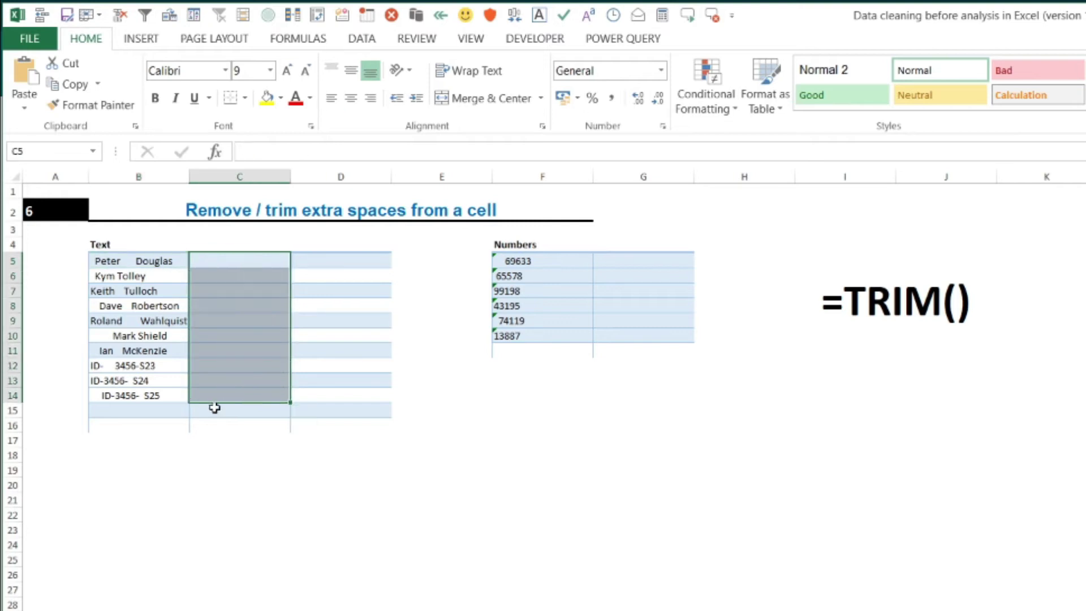
Review the unevenly spaced Numbers in F5:F10 and the =TRIM() note in H5.
{"action": "left_click", "coordinate": [193, 410]}
{"action": "left_click_drag", "start_coordinate": [511, 259], "coordinate": [511, 333]}
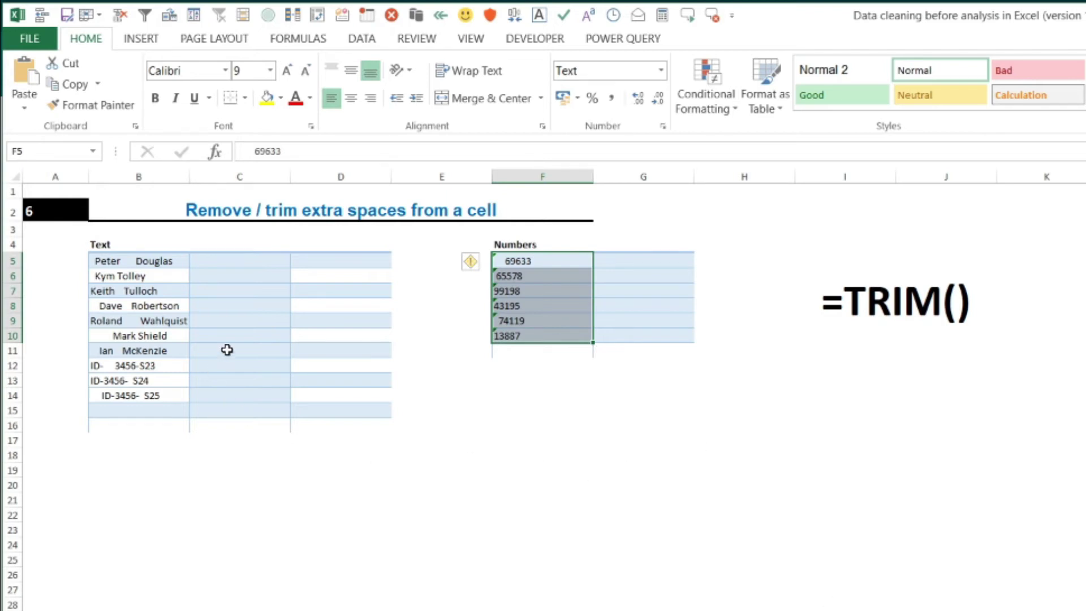
{"action": "left_click", "coordinate": [876, 294]}
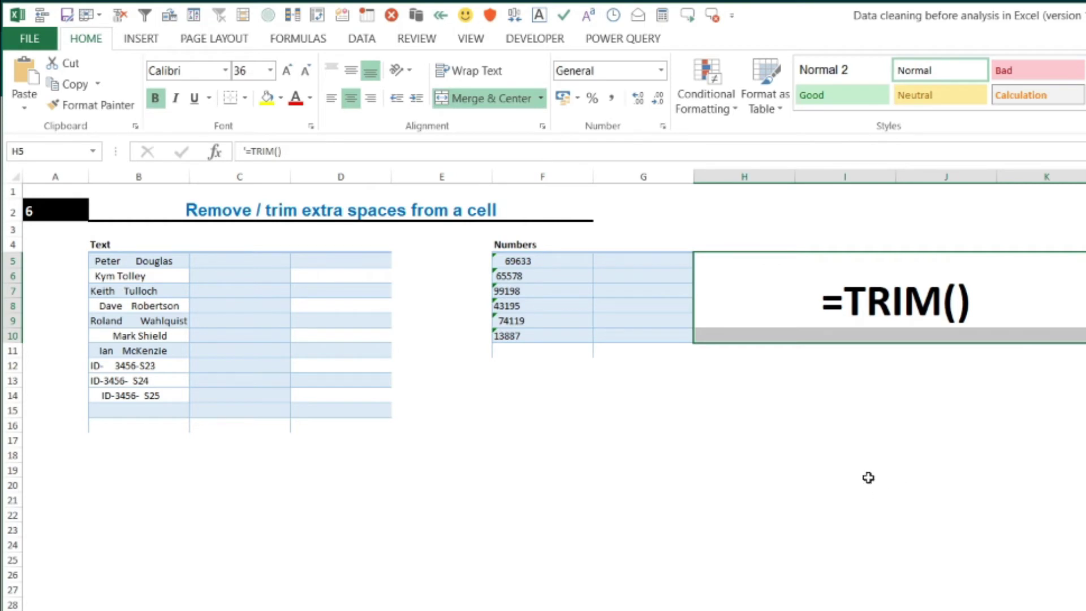
Enter the formula =TRIM(B5) in C5 to remove extra spaces from the first name.
{"action": "left_click", "coordinate": [212, 257]}
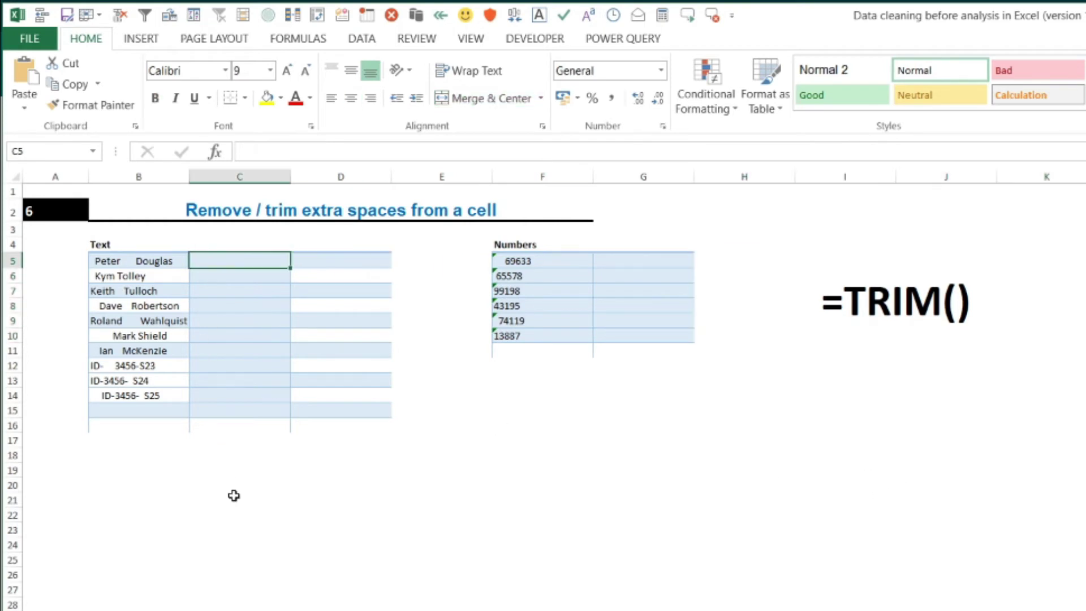
{"action": "type", "text": "=trim"}
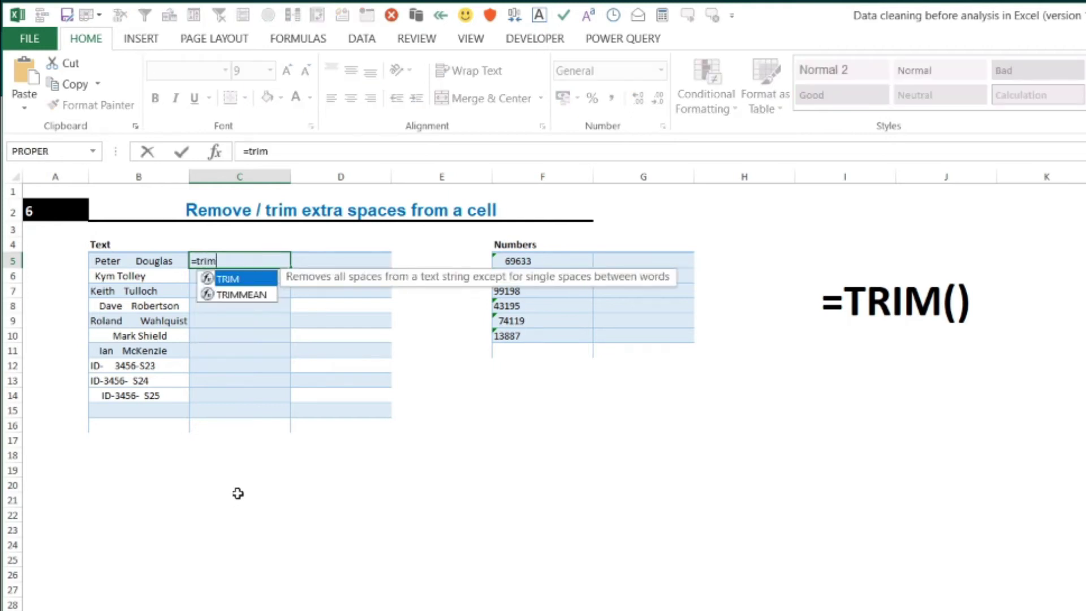
{"action": "key", "text": "Tab"}
{"action": "left_click", "coordinate": [125, 262]}
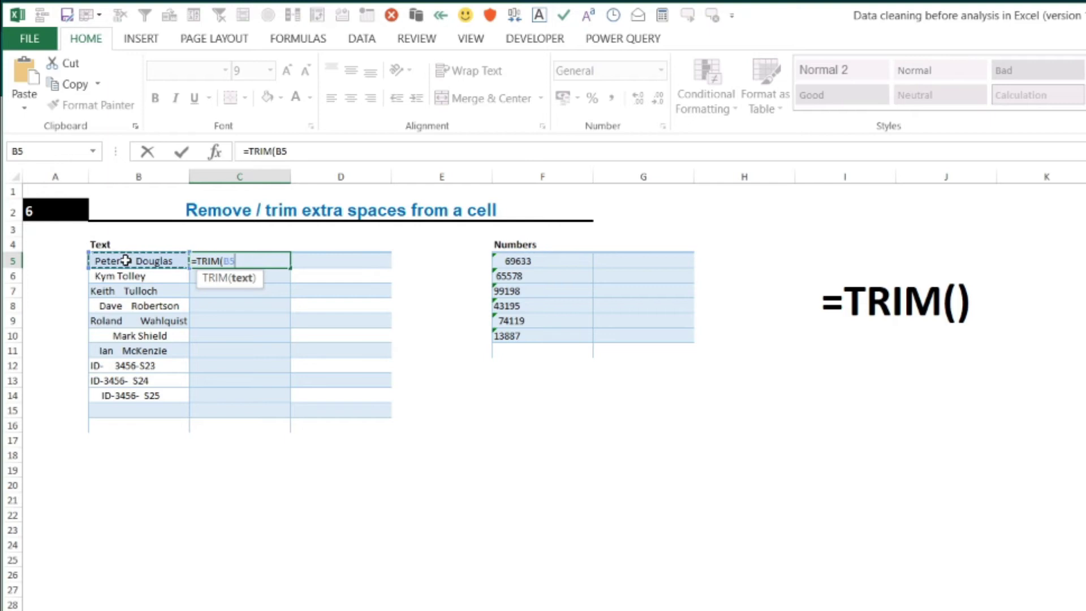
{"action": "key", "text": "Return"}
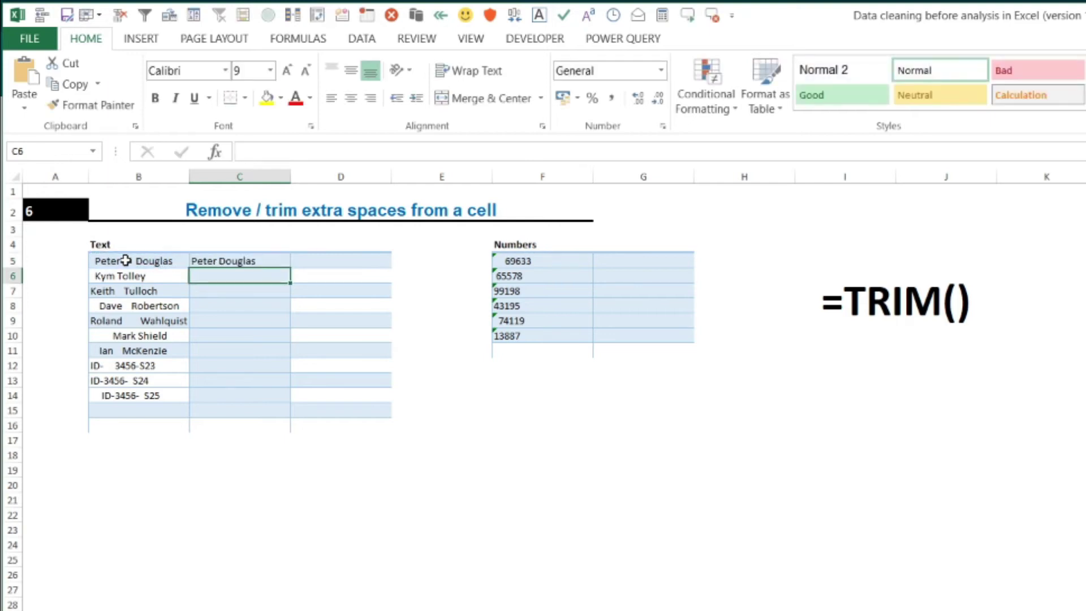
Compare the spacing of the original name in B5 with the TRIM result in C5.
{"action": "left_click", "coordinate": [228, 259]}
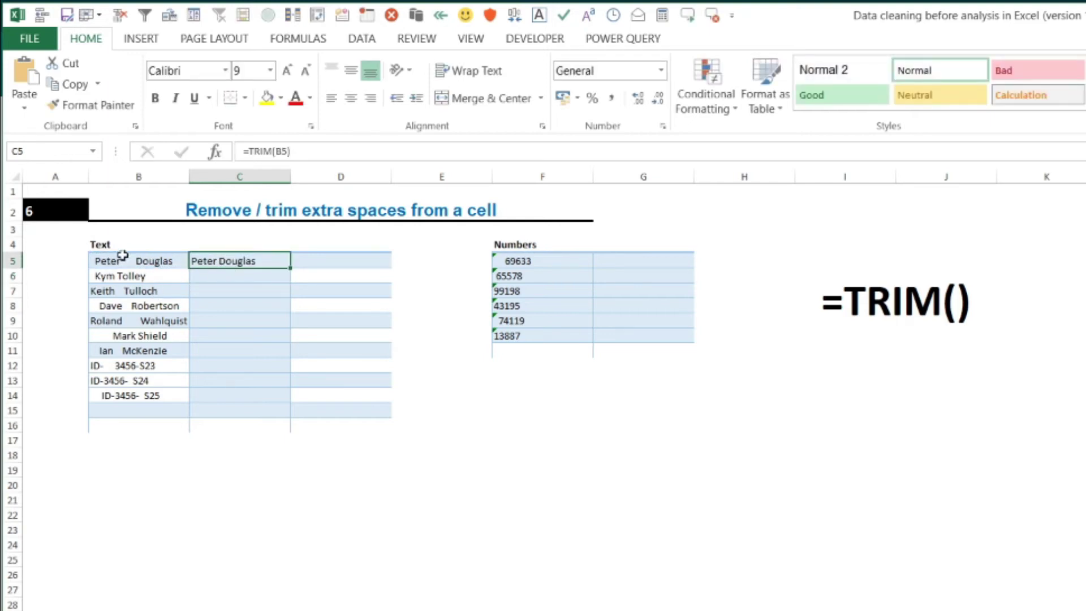
{"action": "double_click", "coordinate": [95, 261]}
{"action": "left_click_drag", "start_coordinate": [248, 153], "coordinate": [275, 152]}
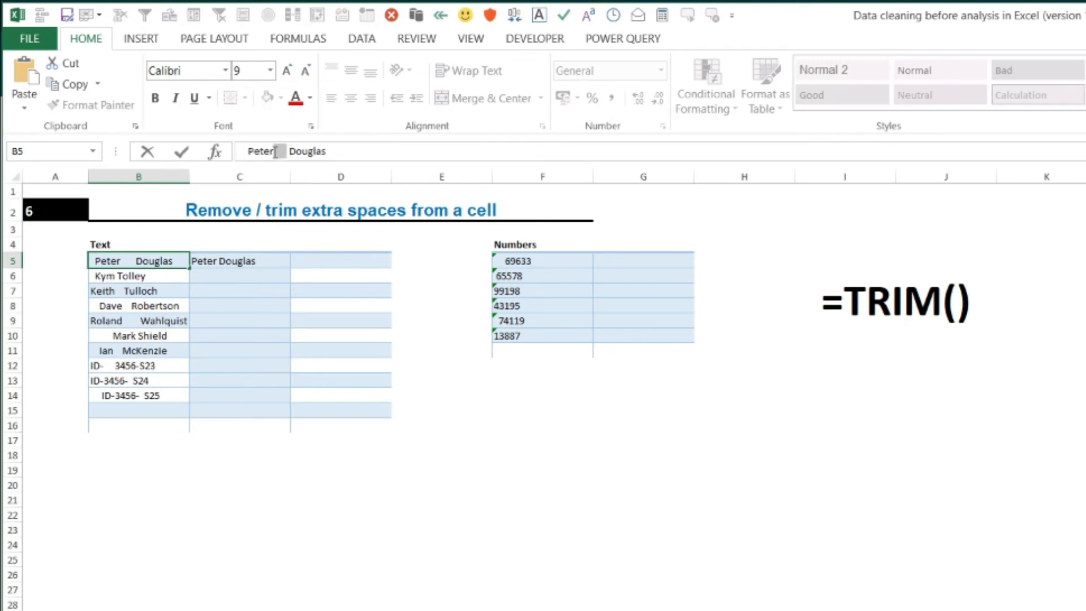
{"action": "left_click", "coordinate": [340, 151]}
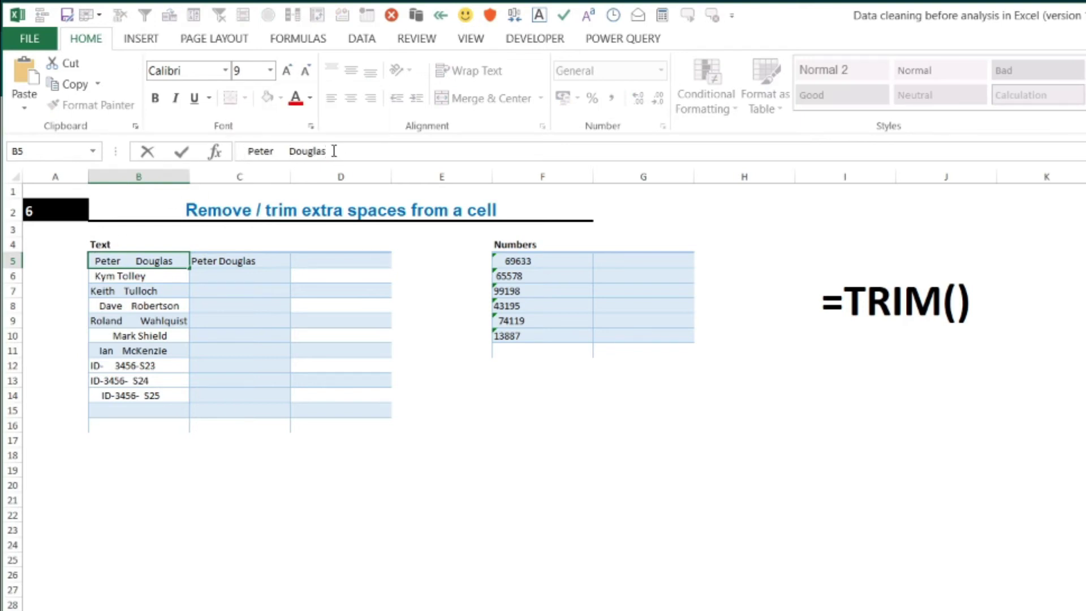
Fill the TRIM formula from C5 down to C14 and check the copied formula in C13.
{"action": "left_click", "coordinate": [254, 265]}
{"action": "left_click_drag", "start_coordinate": [292, 268], "coordinate": [279, 400]}
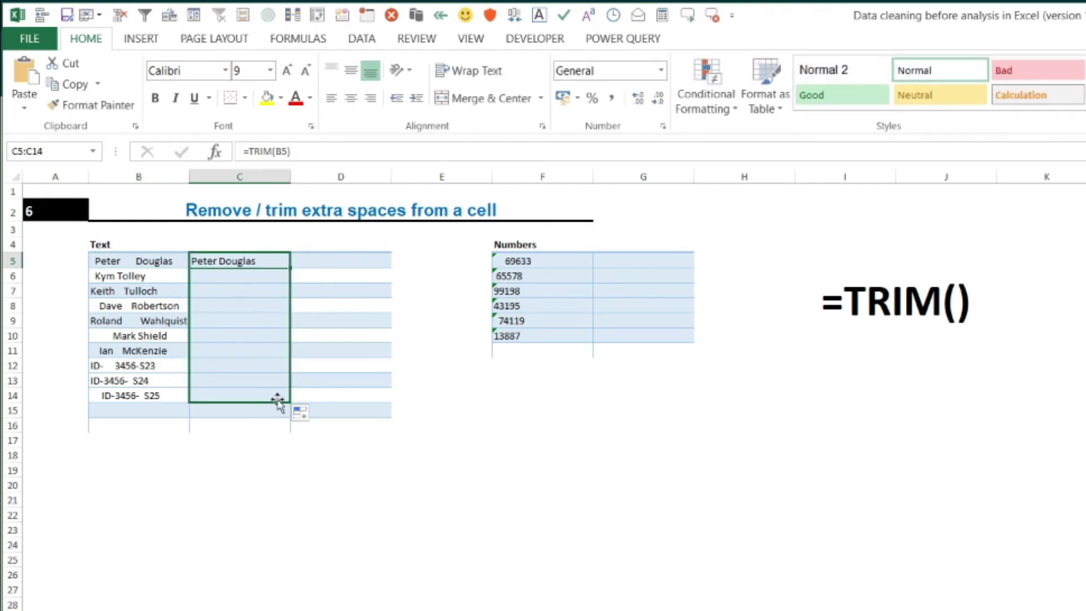
{"action": "left_click", "coordinate": [256, 378]}
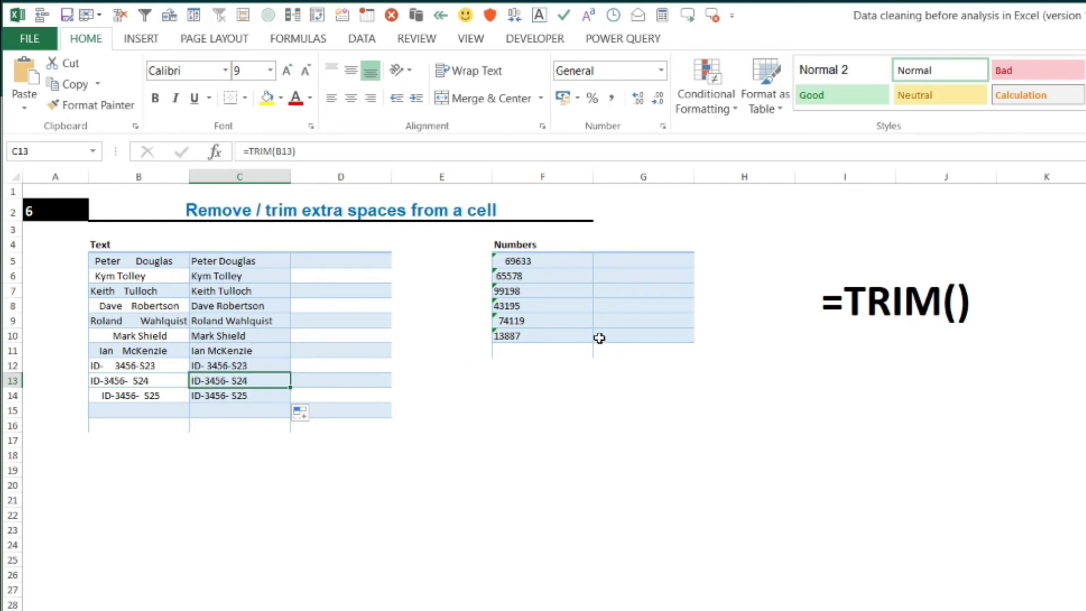
Enter =TRIM(F5) in G5 and fill the formula down to G10 to remove extra spaces from the Numbers.
{"action": "left_click", "coordinate": [622, 255]}
{"action": "type", "text": "=trim"}
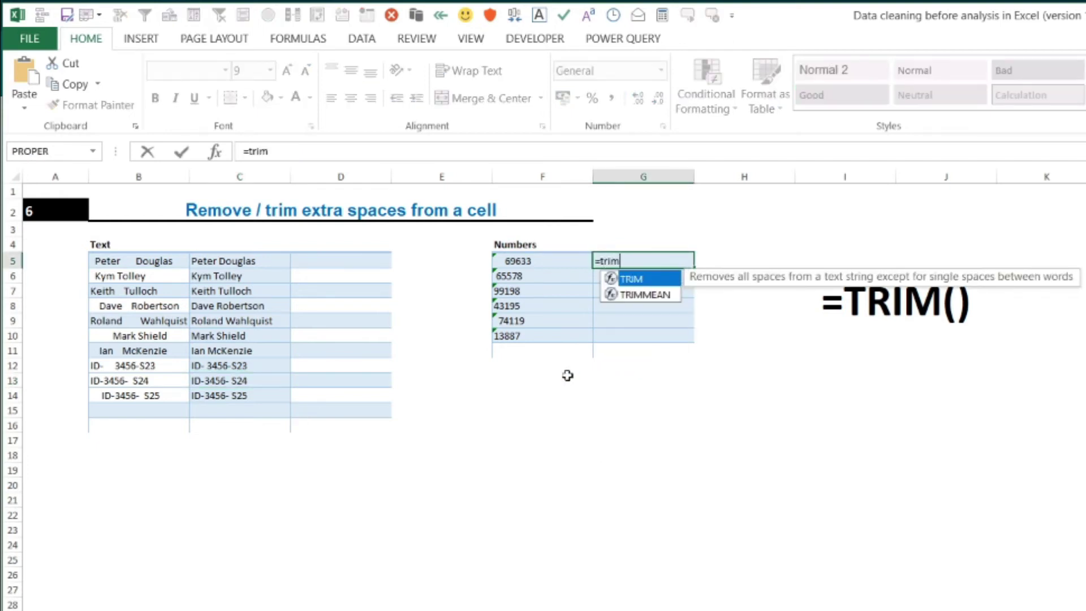
{"action": "key", "text": "Tab"}
{"action": "left_click", "coordinate": [554, 262]}
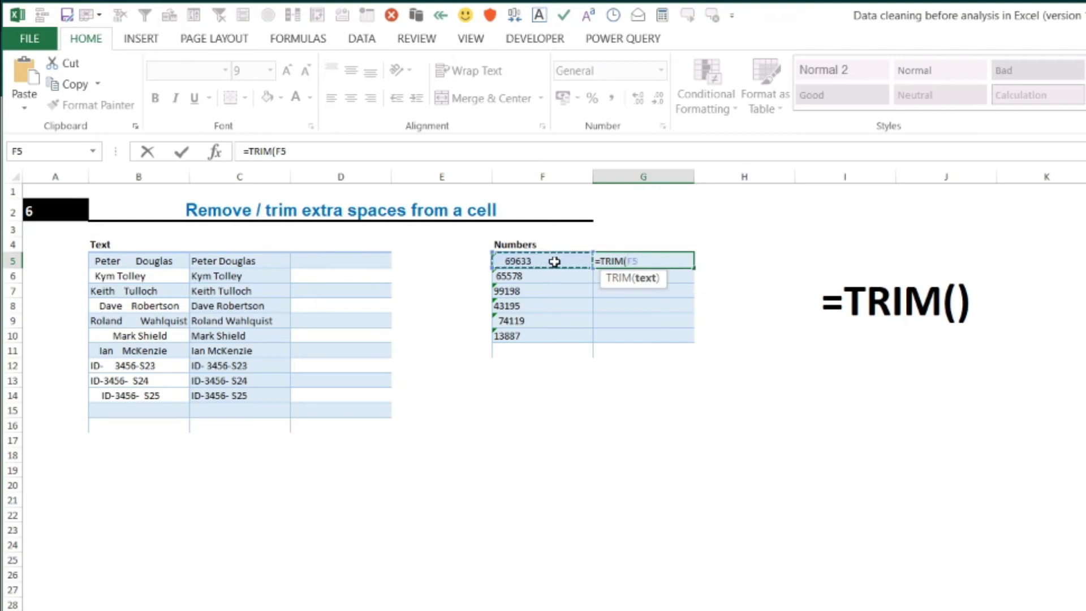
{"action": "key", "text": "Return"}
{"action": "left_click", "coordinate": [626, 258]}
{"action": "left_click_drag", "start_coordinate": [694, 267], "coordinate": [688, 341]}
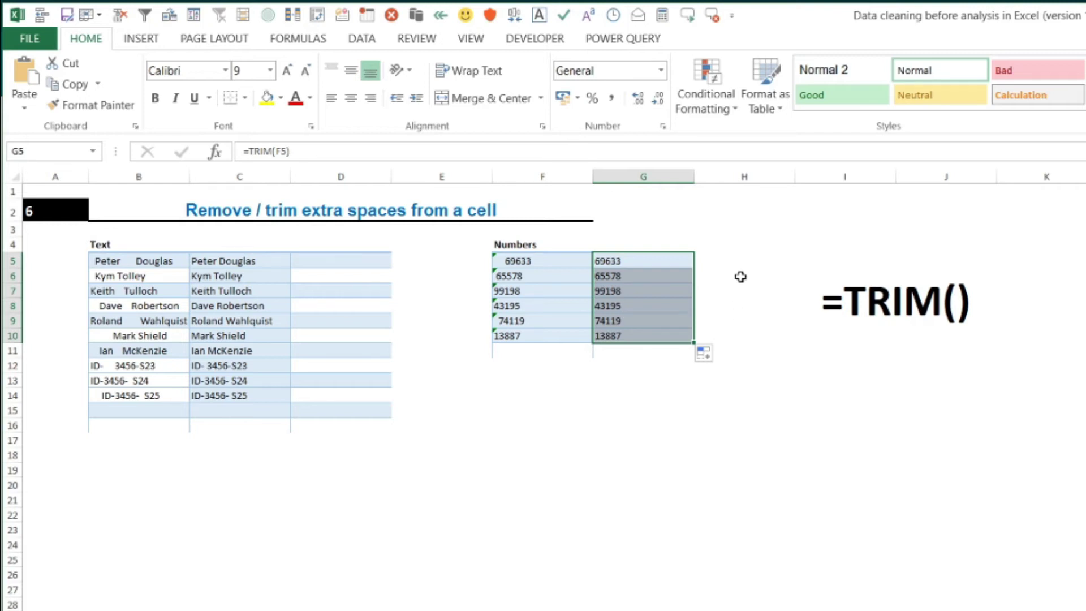
Convert the trimmed numbers in G5:G10 to real values by copying blank cell H3 and adding it with Paste Special.
{"action": "left_click", "coordinate": [766, 229]}
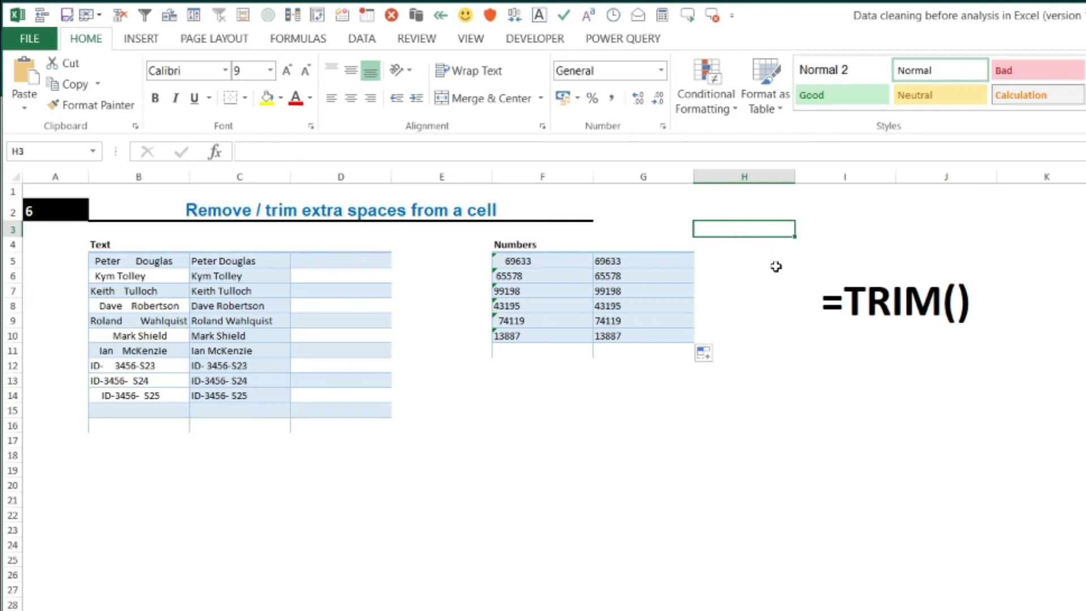
{"action": "key", "text": "ctrl+c"}
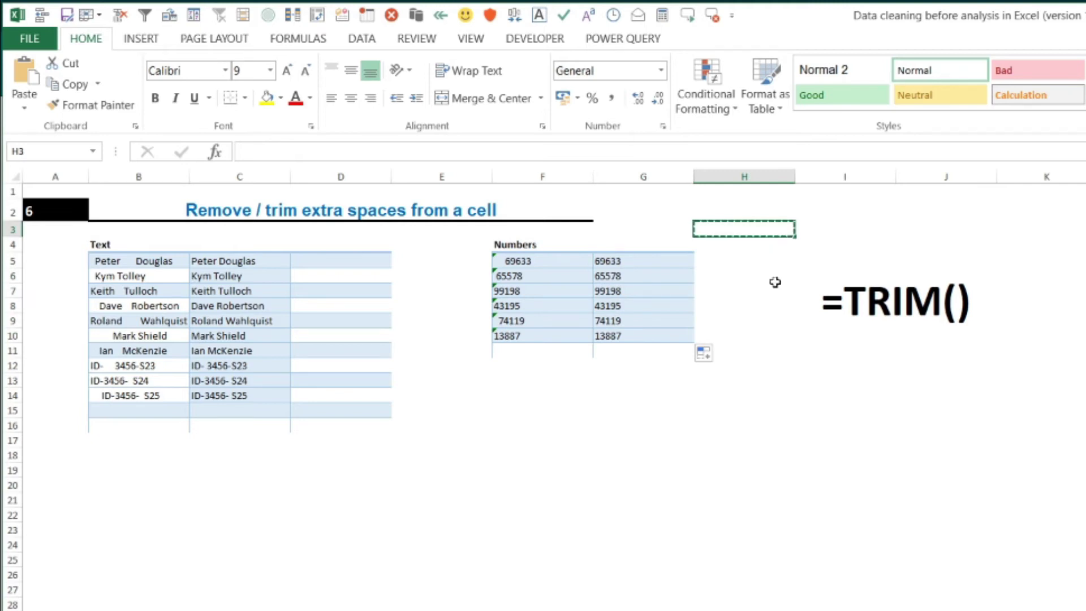
{"action": "left_click_drag", "start_coordinate": [611, 260], "coordinate": [612, 335]}
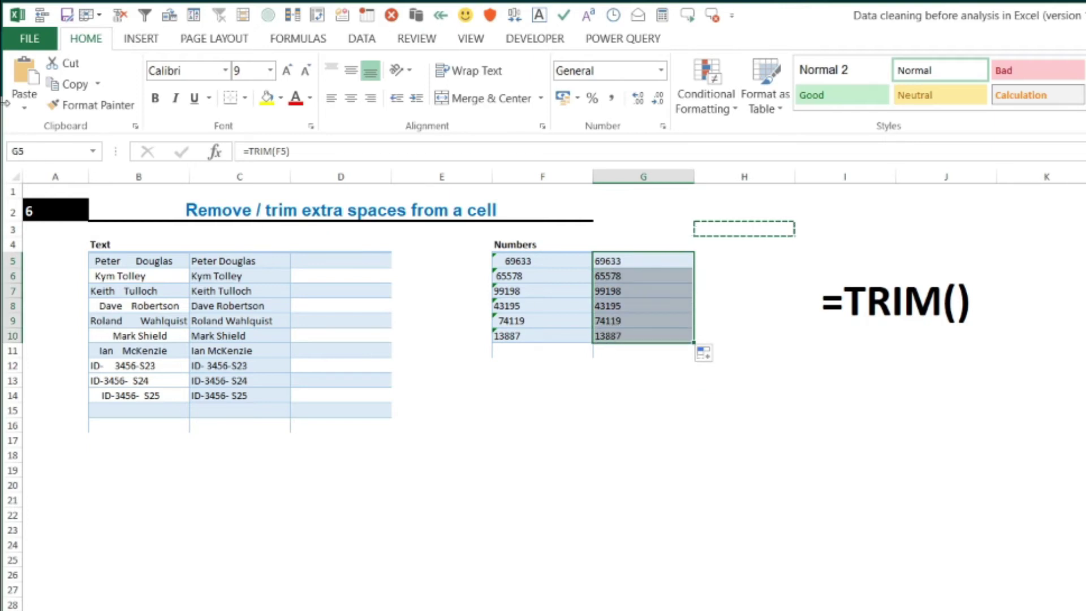
{"action": "left_click", "coordinate": [25, 108]}
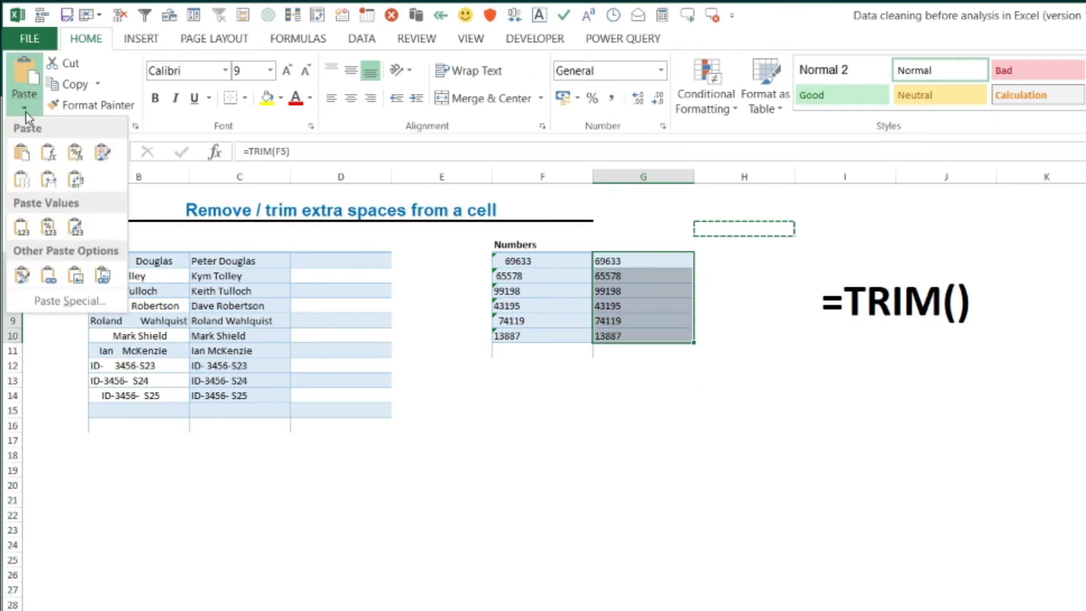
{"action": "left_click", "coordinate": [67, 301]}
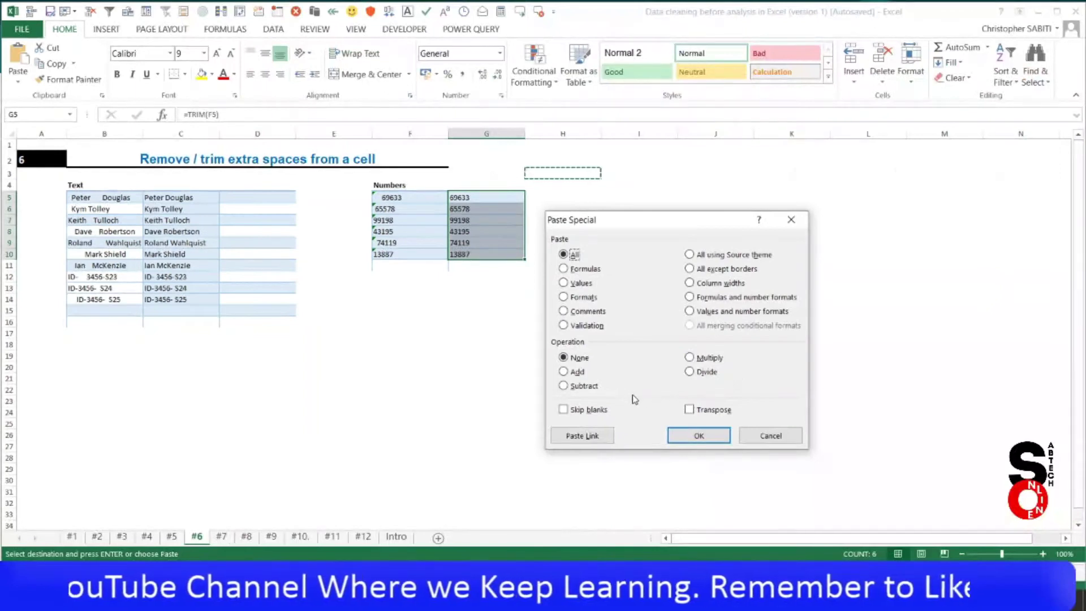
{"action": "left_click", "coordinate": [576, 372]}
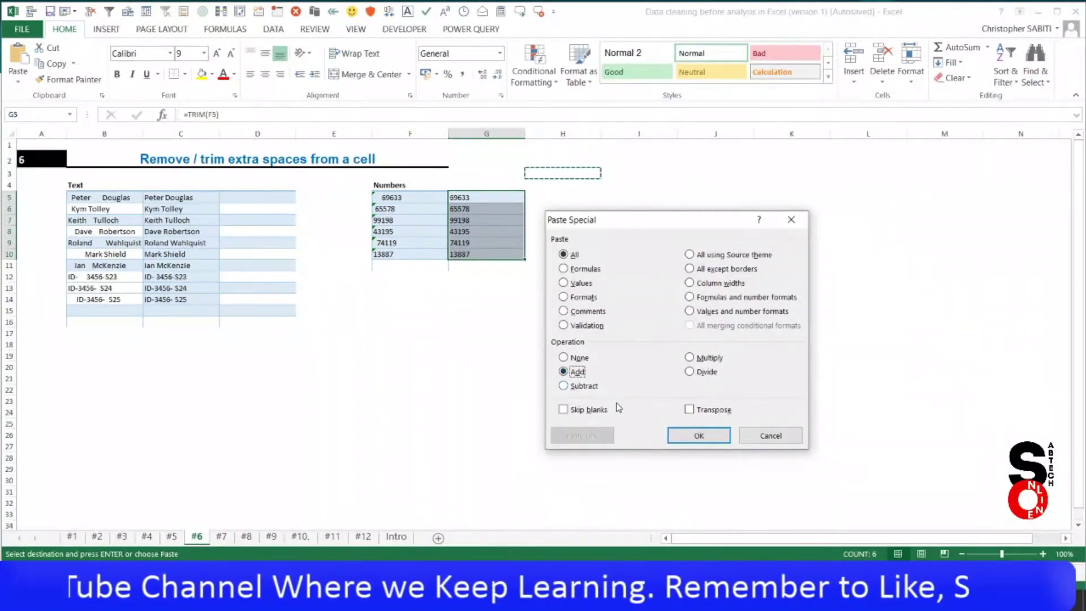
{"action": "left_click", "coordinate": [706, 434]}
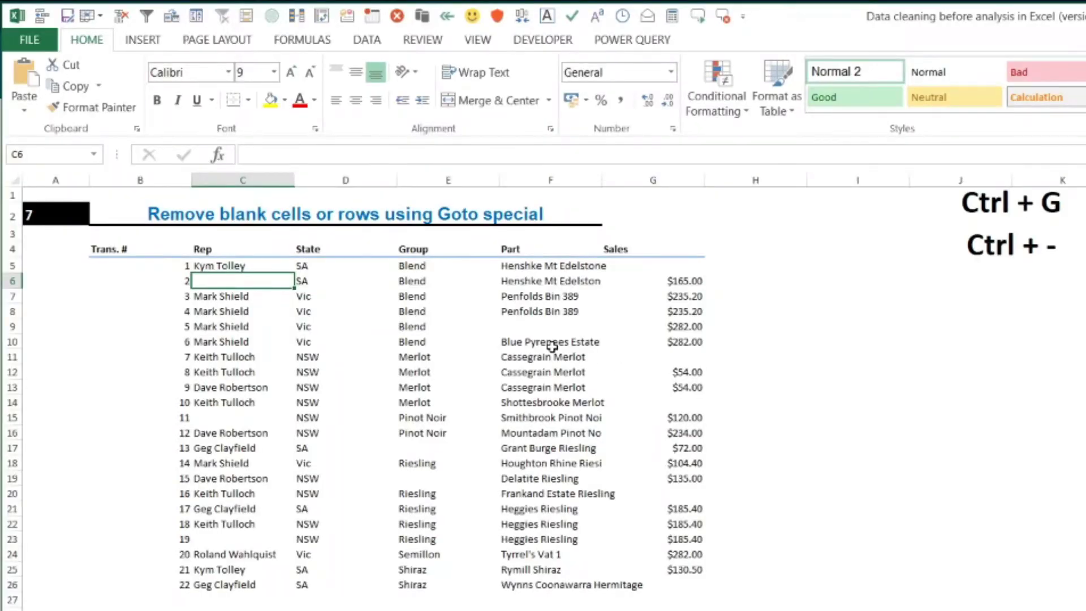
Examine the blank cells in the Rep, Part and Sales columns of the transactions table.
{"action": "left_click_drag", "start_coordinate": [552, 342], "coordinate": [553, 320]}
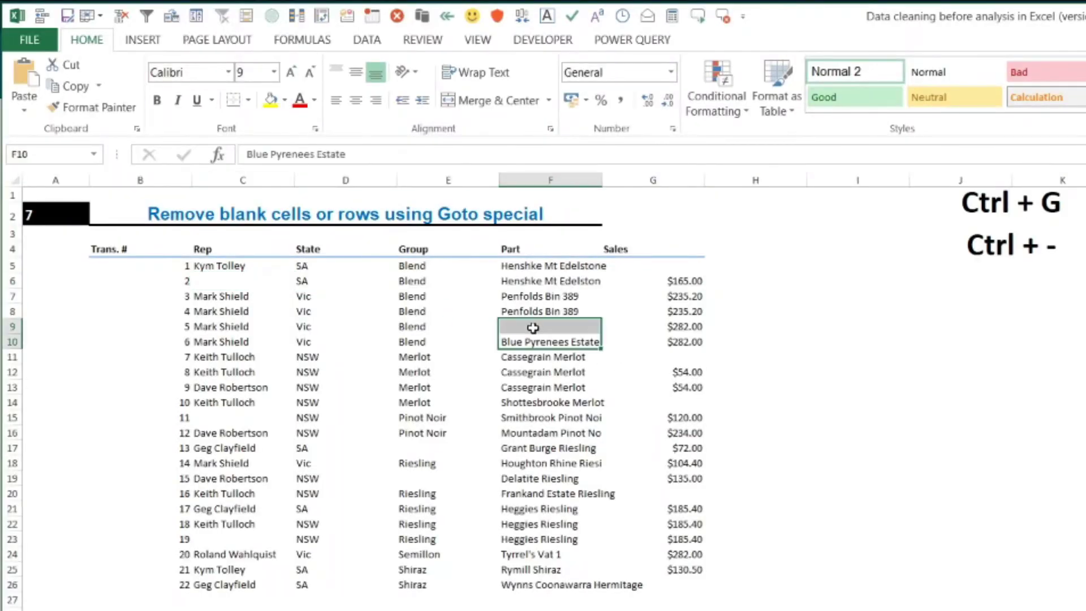
{"action": "left_click", "coordinate": [553, 326]}
{"action": "left_click", "coordinate": [661, 270]}
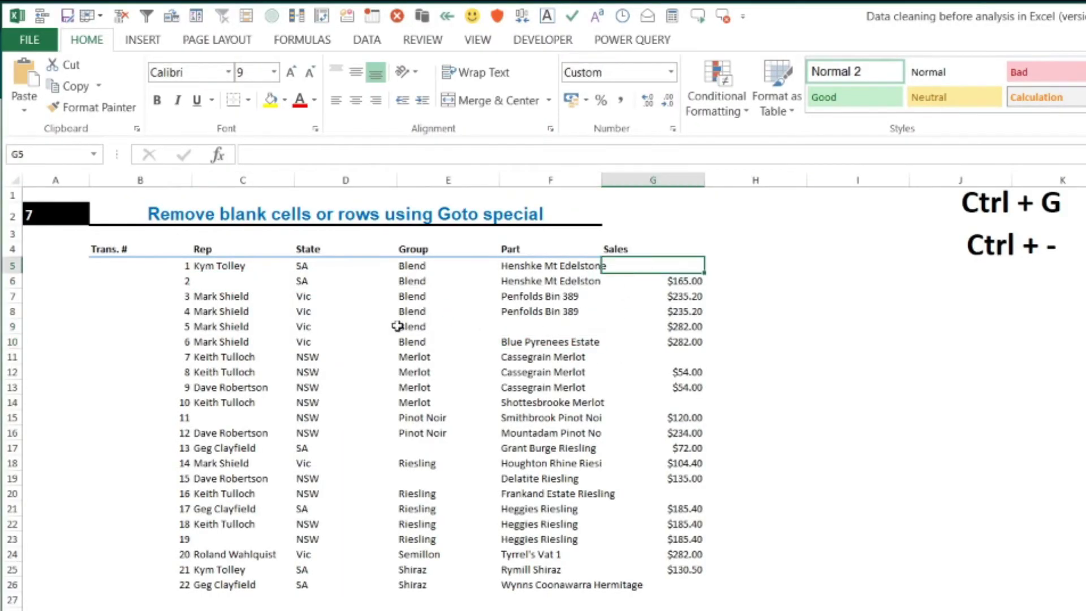
{"action": "left_click", "coordinate": [233, 418]}
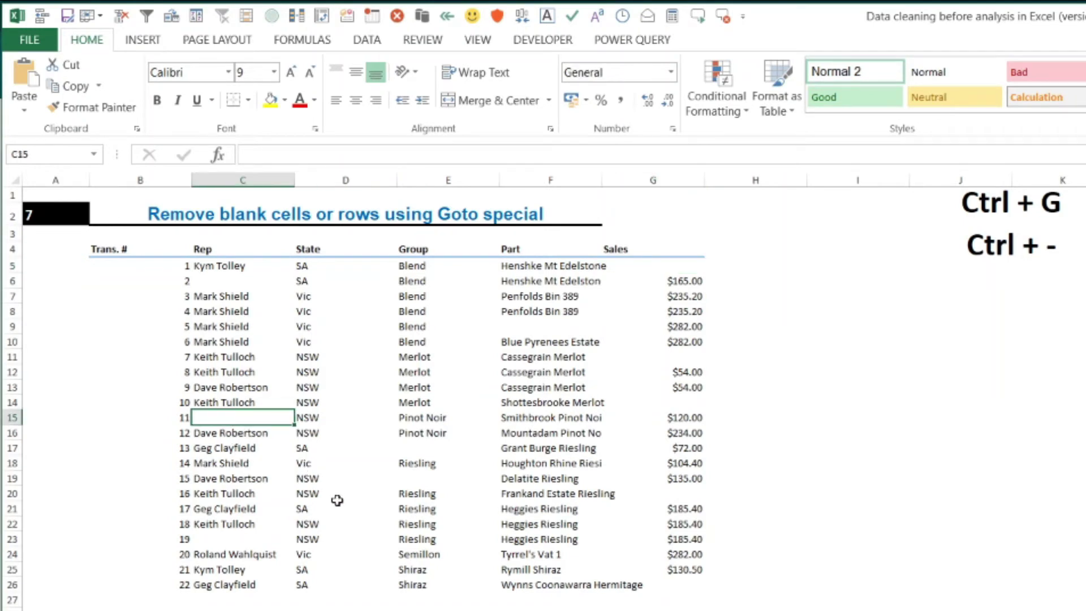
{"action": "left_click", "coordinate": [12, 417]}
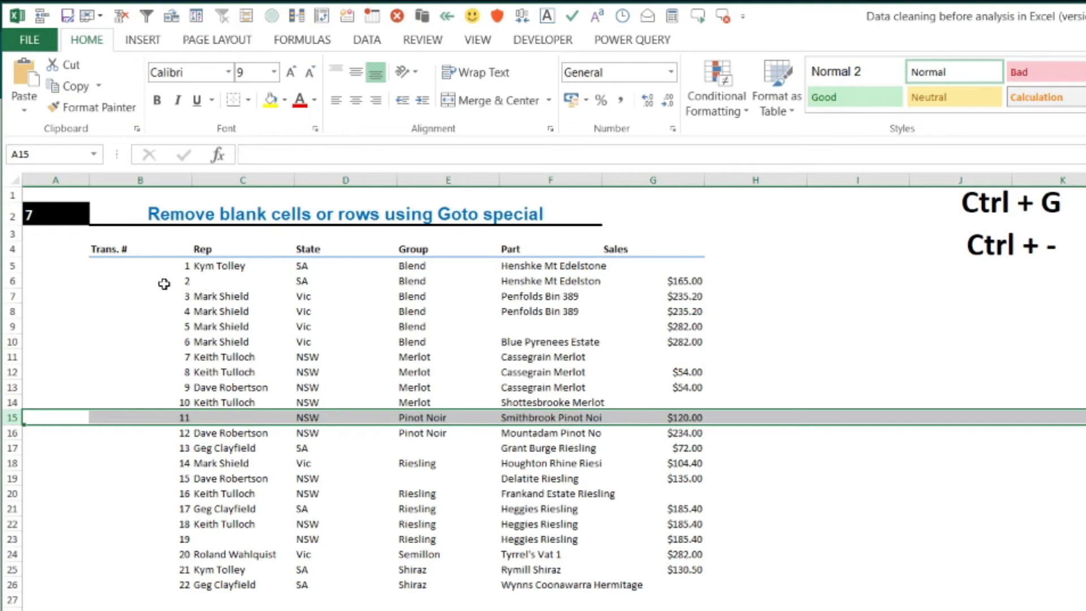
{"action": "left_click", "coordinate": [11, 281], "text": "ctrl"}
{"action": "left_click", "coordinate": [523, 328], "text": "ctrl"}
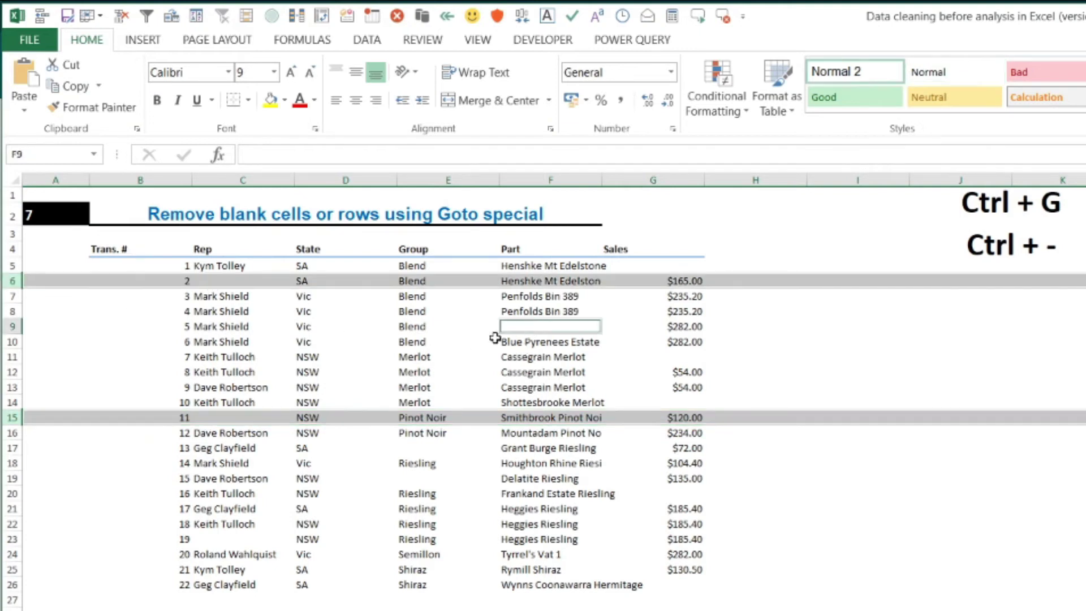
{"action": "left_click", "coordinate": [12, 326], "text": "ctrl"}
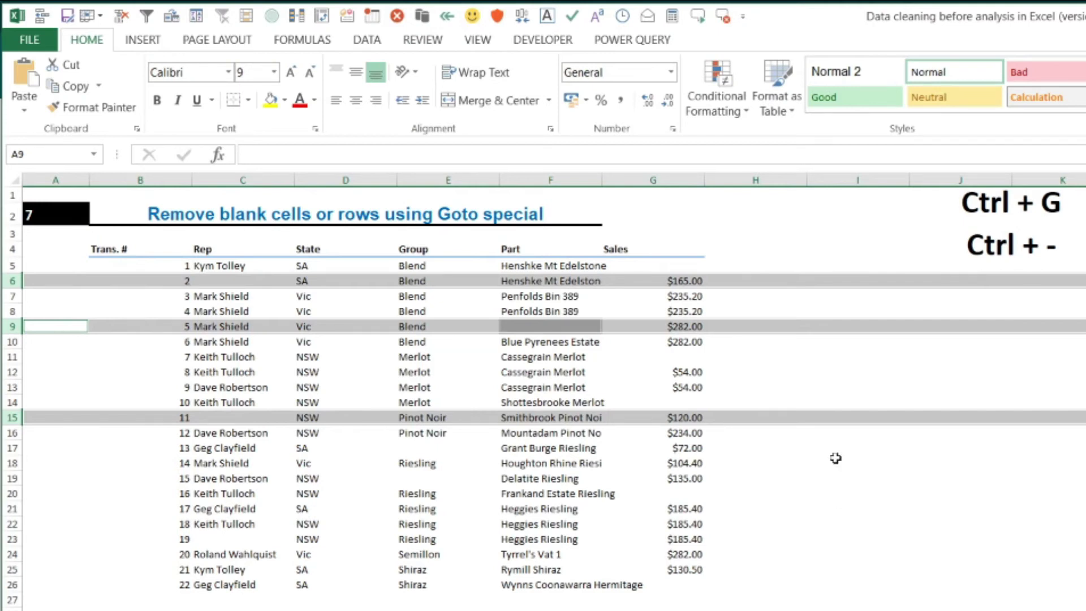
{"action": "left_click", "coordinate": [459, 523]}
Select all blank cells in the transactions table B4:G26 using Go To Special with the Blanks option.
{"action": "left_click_drag", "start_coordinate": [126, 248], "coordinate": [701, 588]}
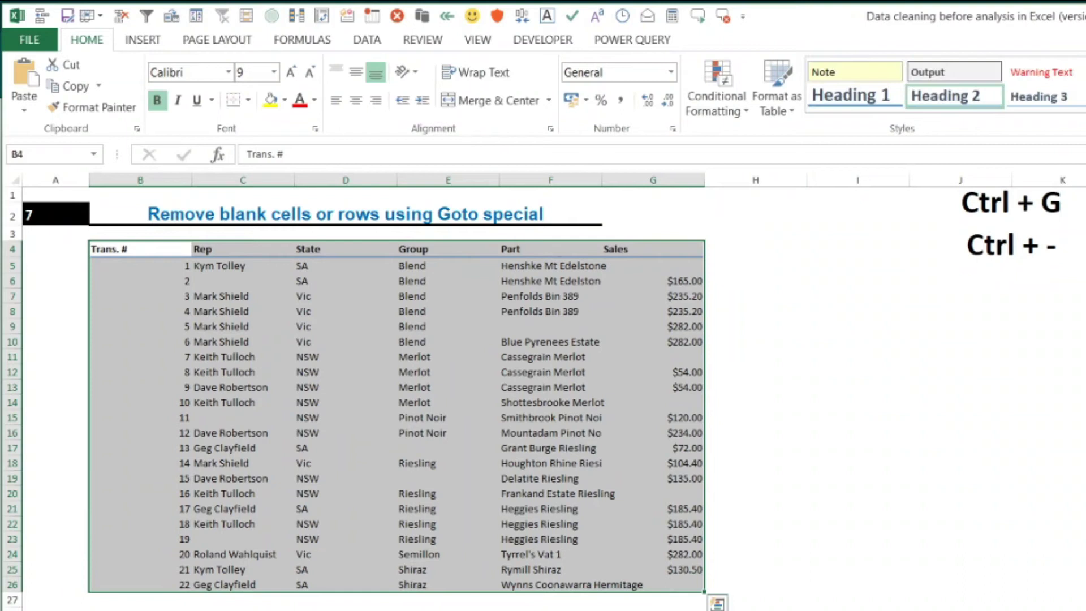
{"action": "key", "text": "ctrl+g"}
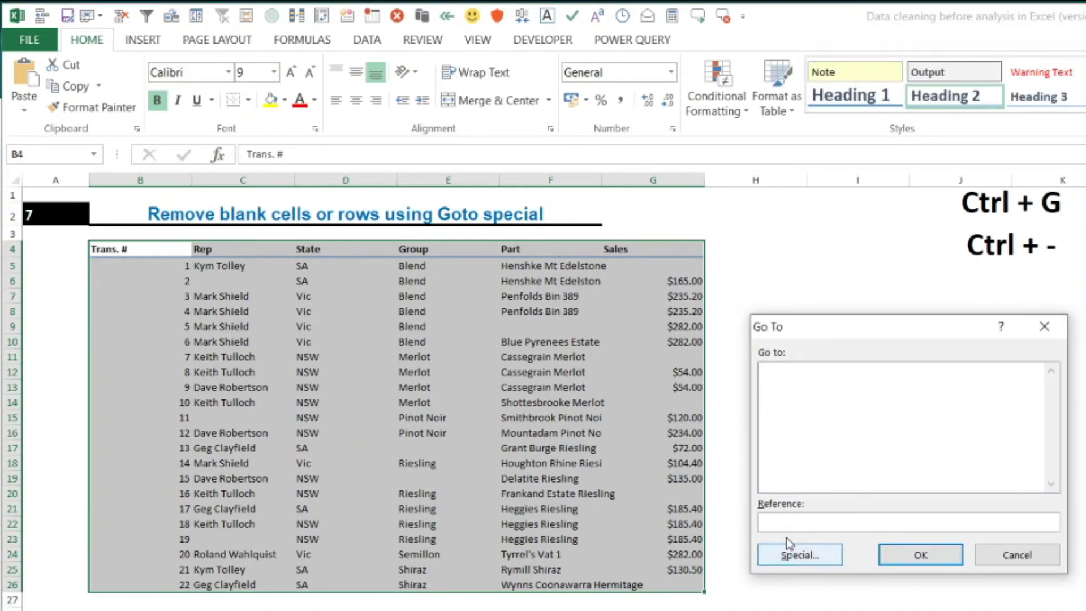
{"action": "left_click", "coordinate": [795, 557]}
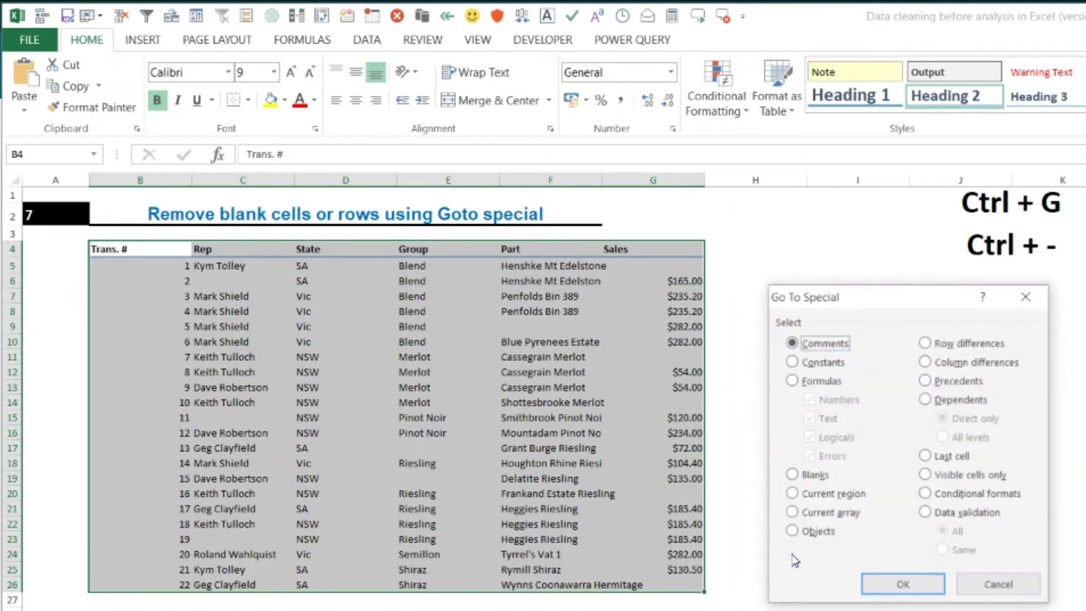
{"action": "left_click", "coordinate": [808, 477]}
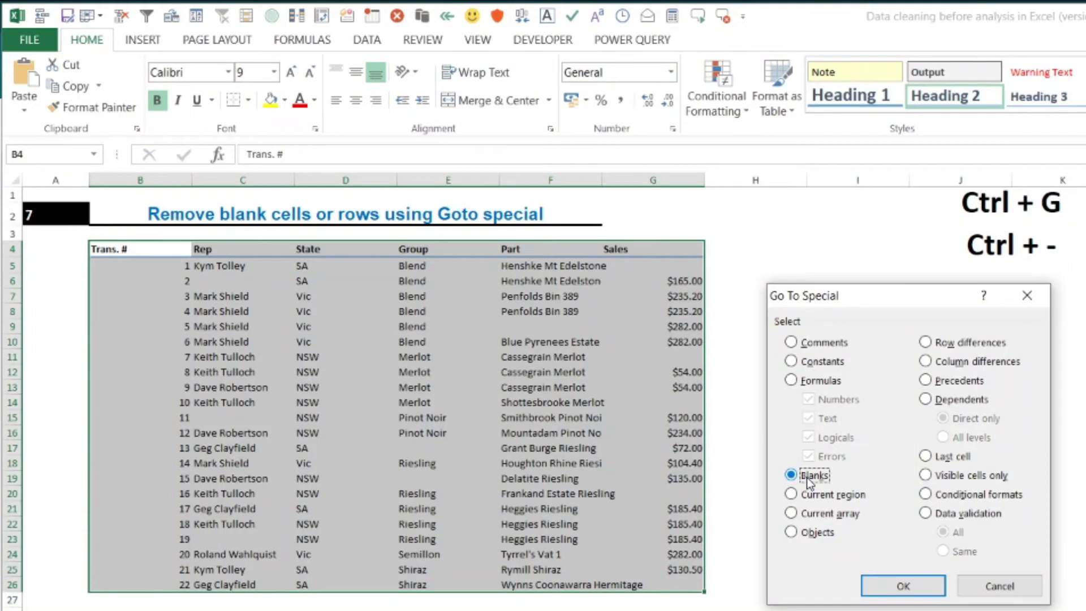
{"action": "left_click", "coordinate": [900, 585]}
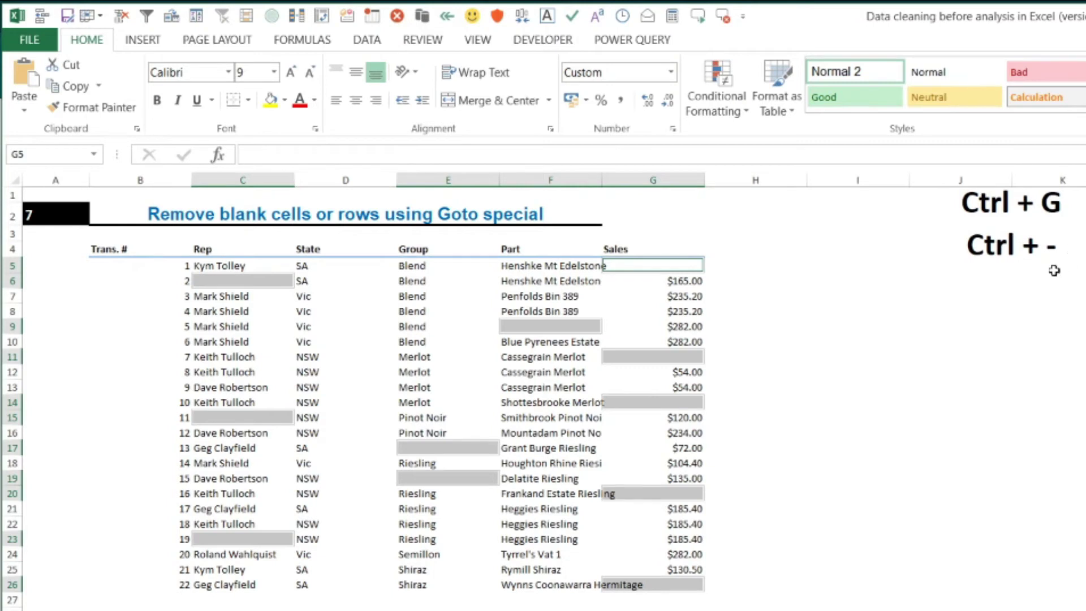
Delete the entire rows containing the selected blank cells and review the remaining records in C5:G15.
{"action": "key", "text": "ctrl+minus"}
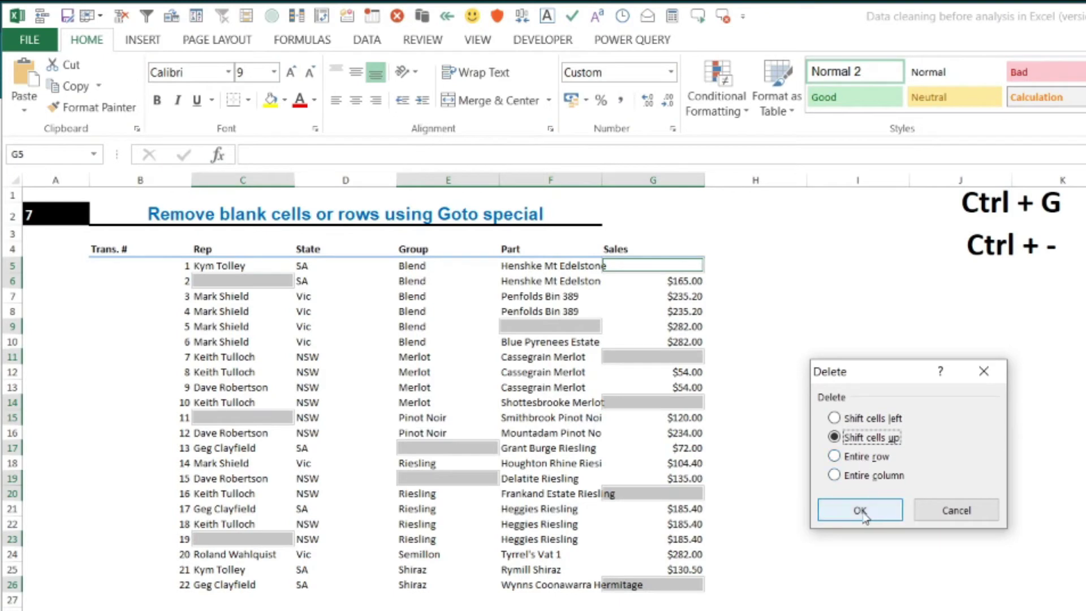
{"action": "left_click", "coordinate": [861, 458]}
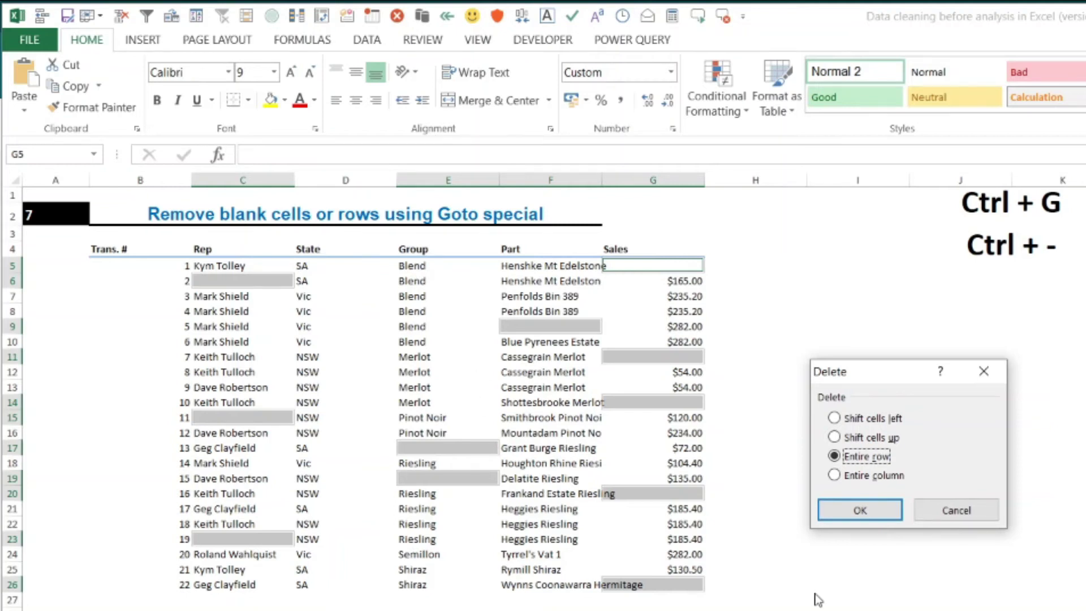
{"action": "left_click", "coordinate": [865, 511]}
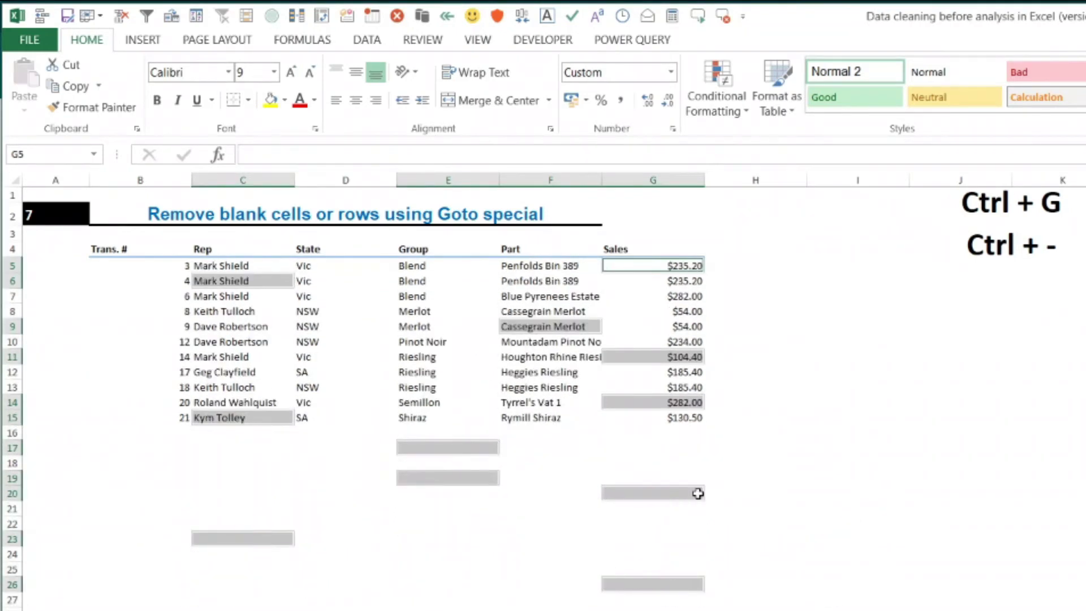
{"action": "left_click", "coordinate": [698, 493]}
{"action": "left_click_drag", "start_coordinate": [205, 269], "coordinate": [658, 418]}
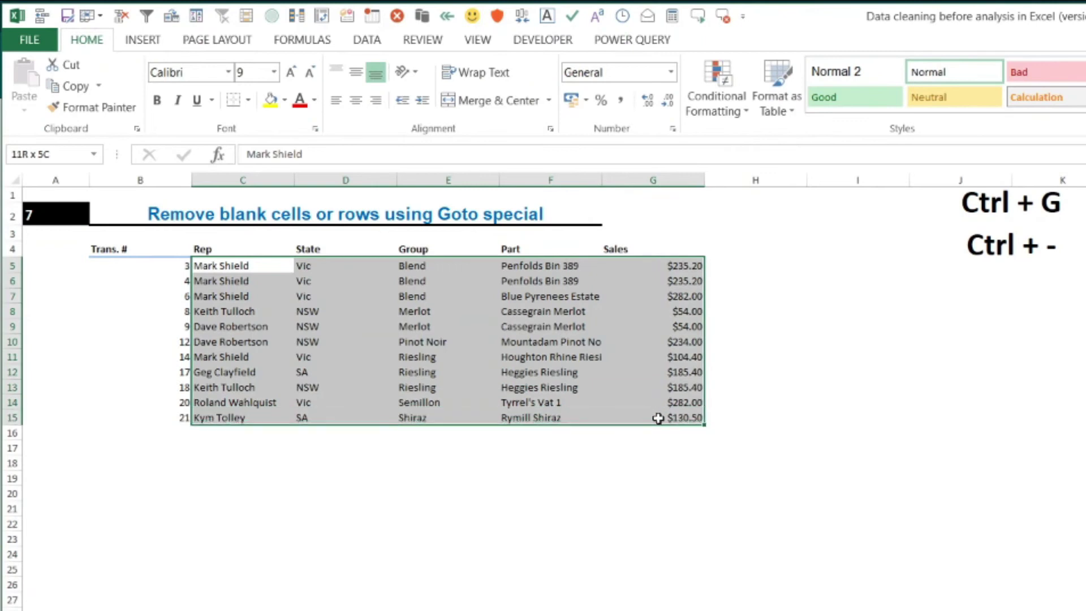
{"action": "left_click", "coordinate": [643, 571]}
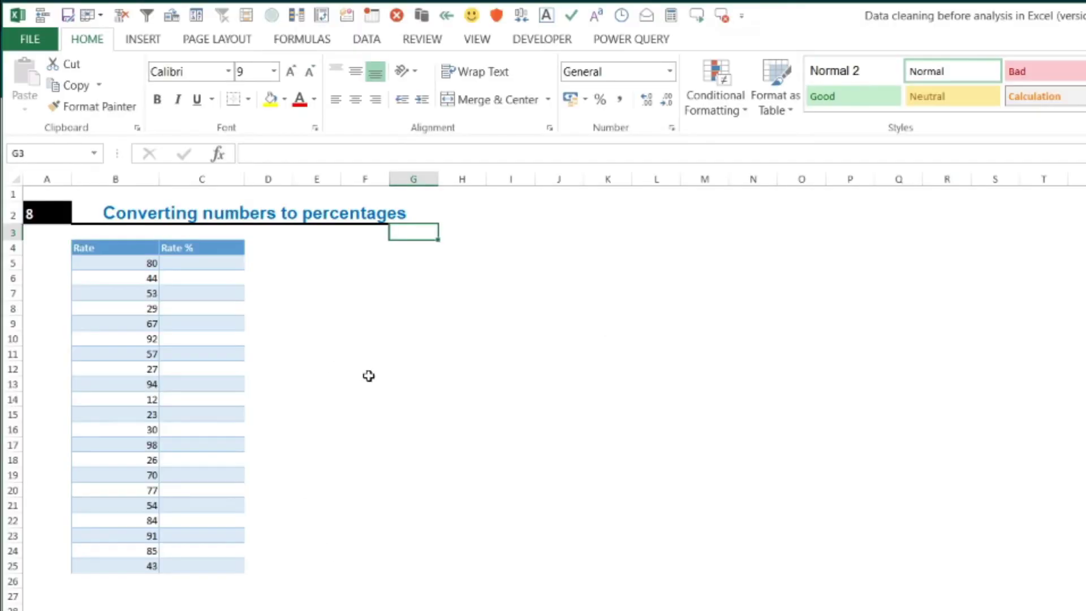
Copy the rates in B5:B25 into the Rate % column starting at C5.
{"action": "left_click", "coordinate": [373, 371]}
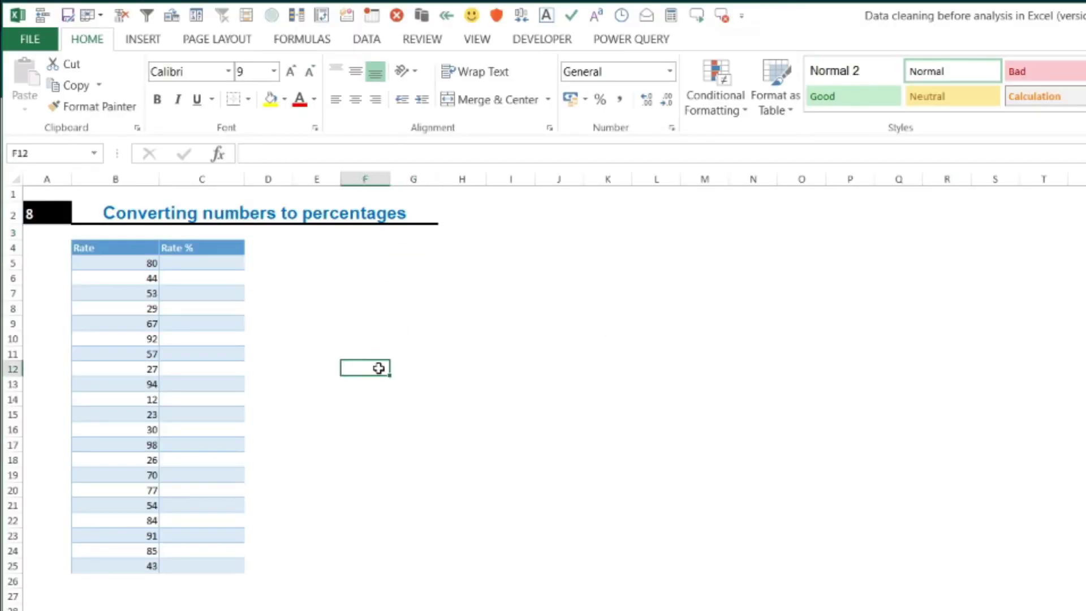
{"action": "left_click", "coordinate": [475, 248]}
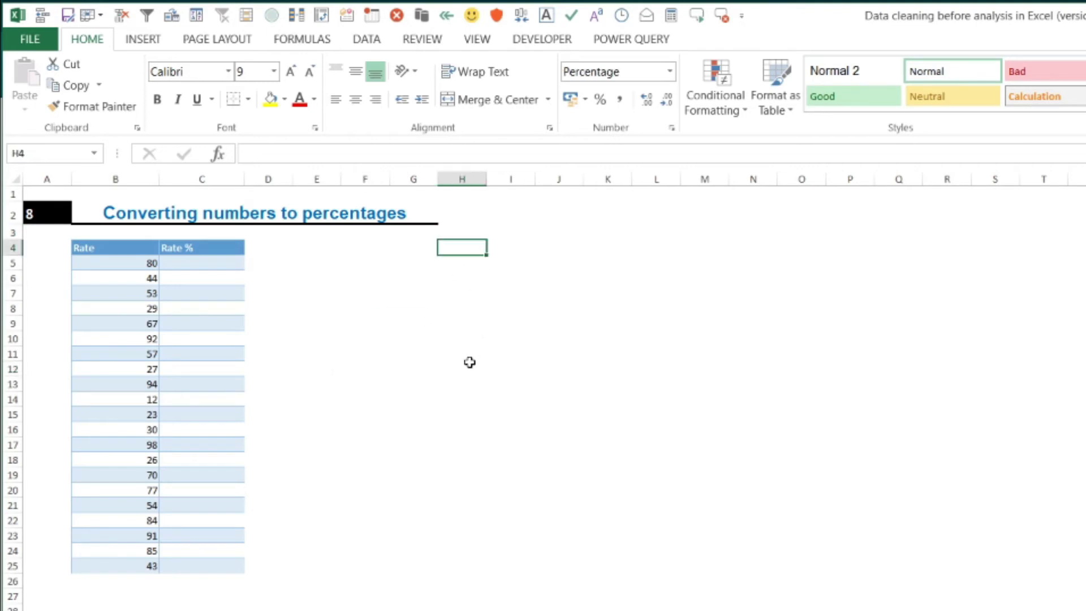
{"action": "left_click_drag", "start_coordinate": [130, 265], "coordinate": [150, 567]}
{"action": "key", "text": "ctrl+c"}
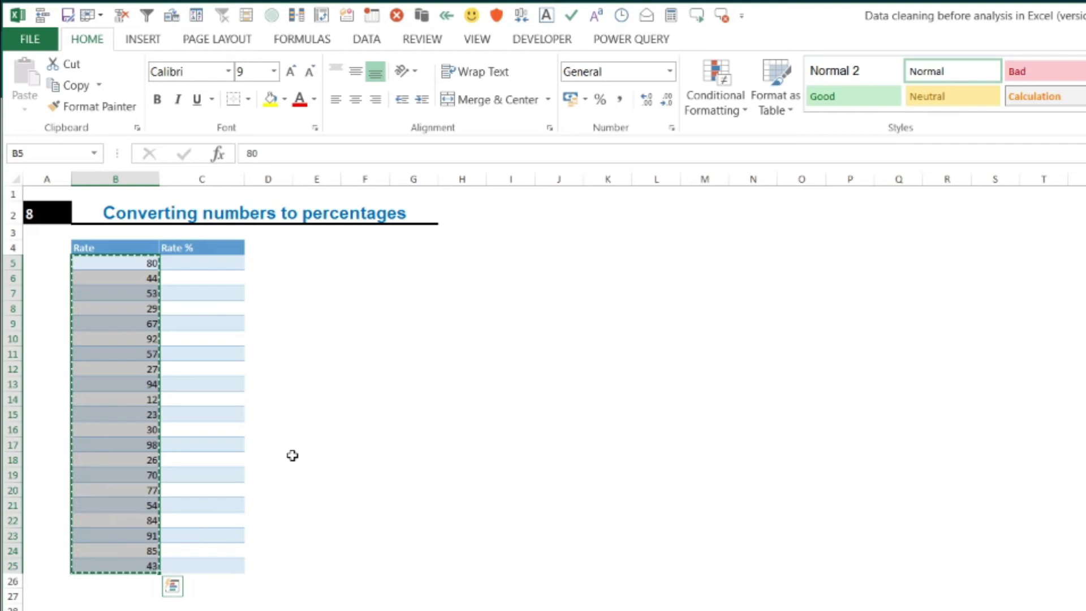
{"action": "left_click", "coordinate": [204, 266]}
{"action": "key", "text": "ctrl+v"}
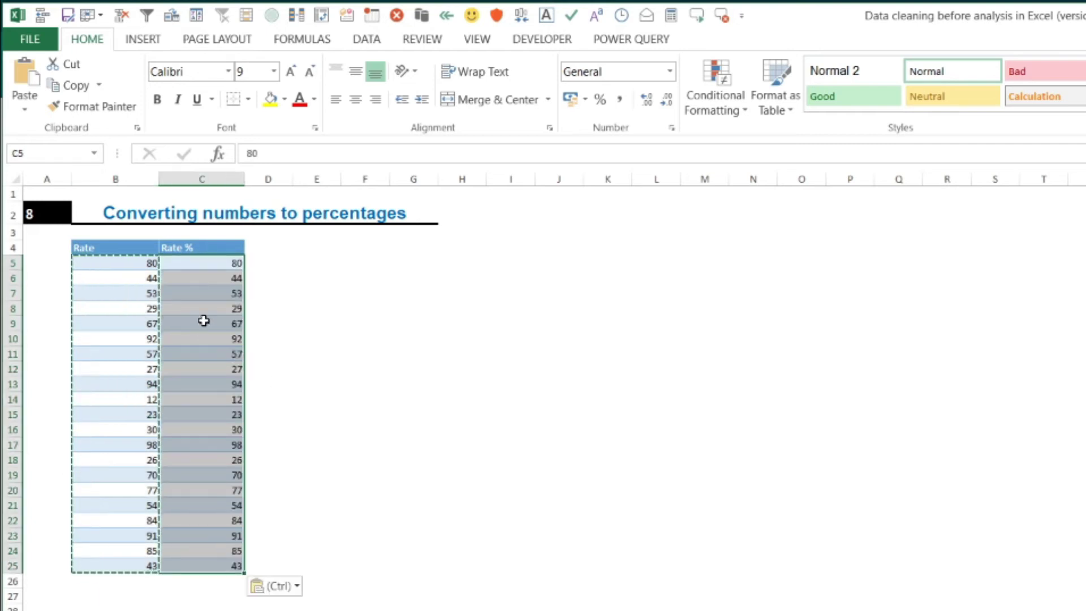
{"action": "left_click", "coordinate": [197, 294]}
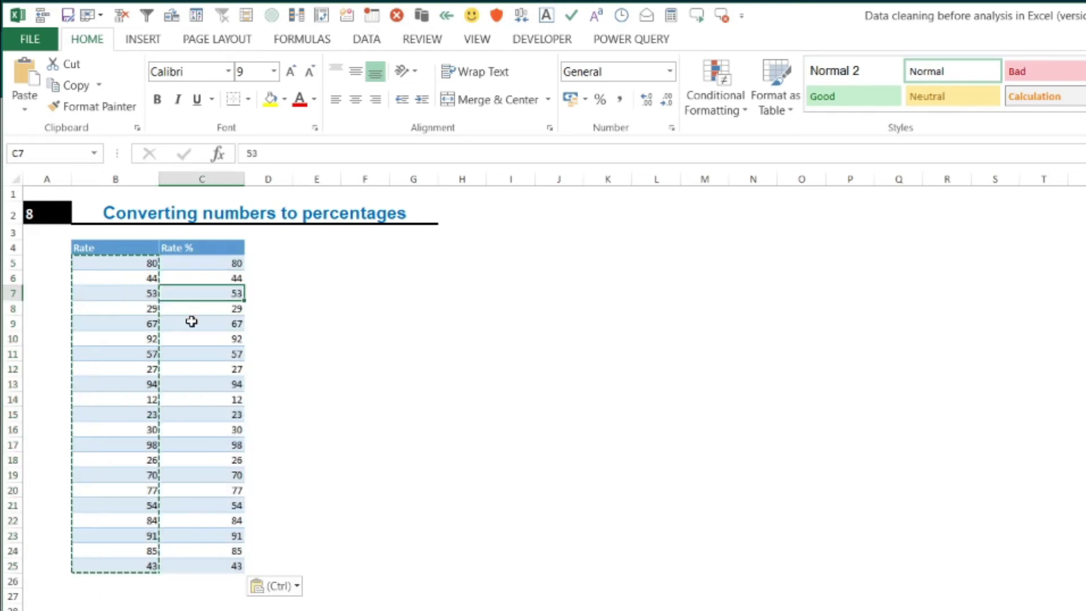
Try applying the percent style to the Rate % values in C5:C25, and undo the formatting.
{"action": "left_click", "coordinate": [461, 261]}
{"action": "left_click_drag", "start_coordinate": [226, 261], "coordinate": [229, 573]}
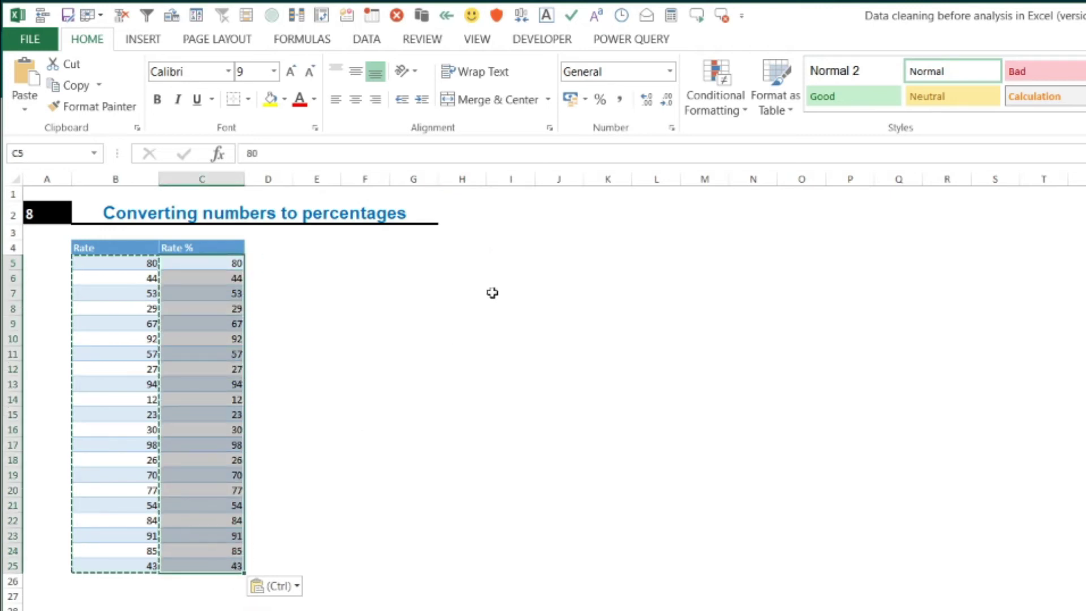
{"action": "left_click", "coordinate": [600, 101]}
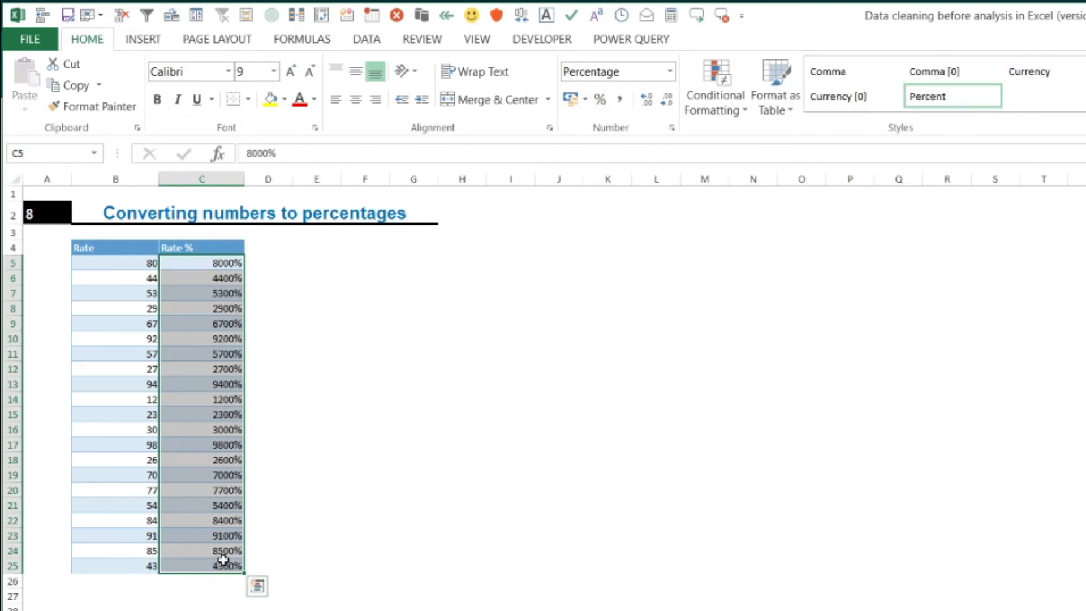
{"action": "key", "text": "ctrl+z"}
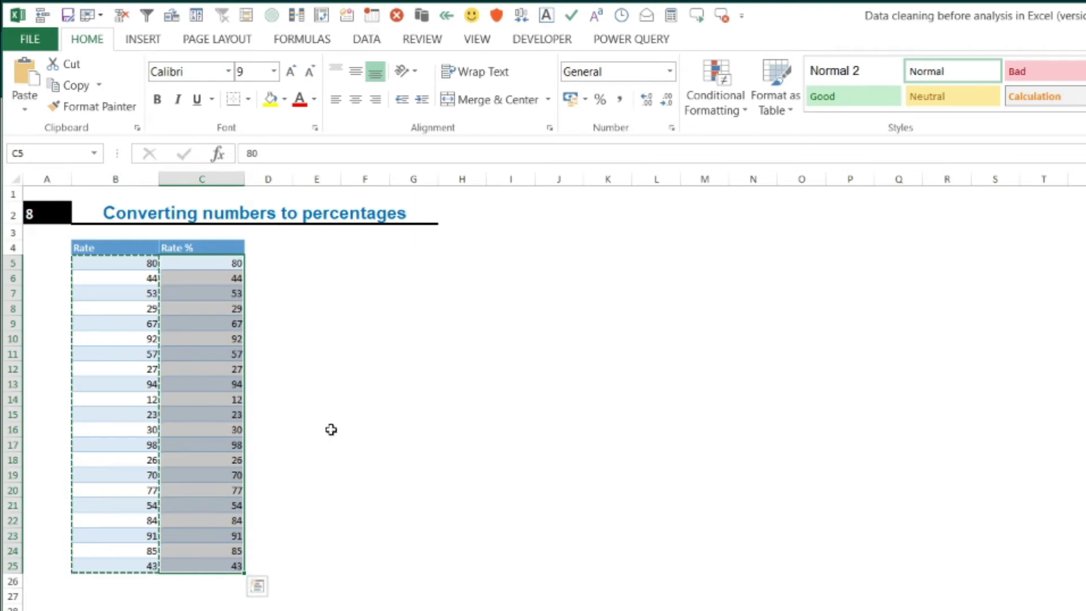
Enter 1% in cell H4 and copy that cell.
{"action": "left_click", "coordinate": [466, 245]}
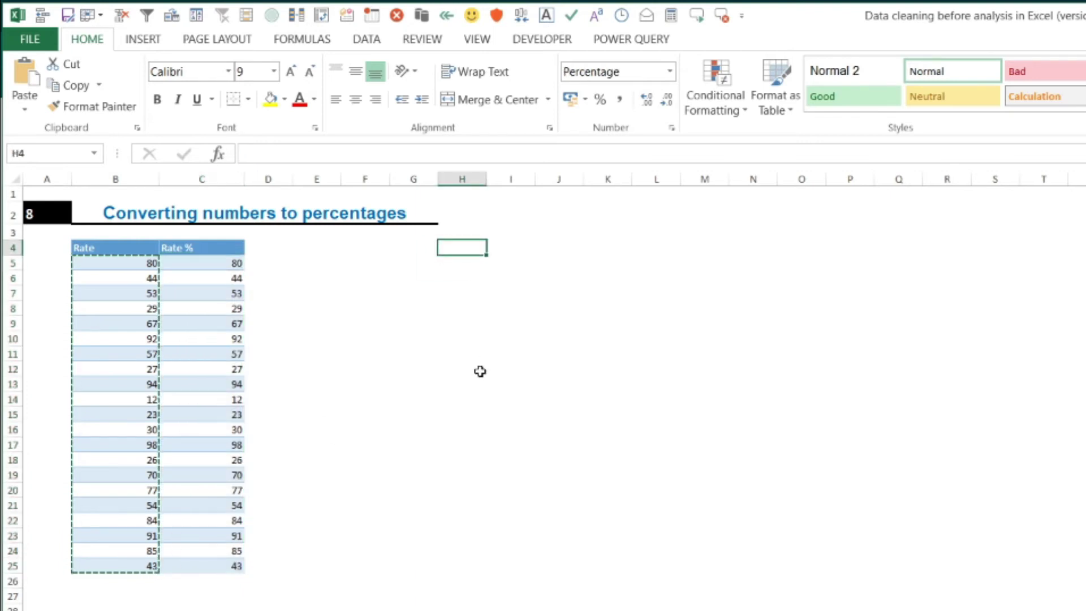
{"action": "type", "text": "1"}
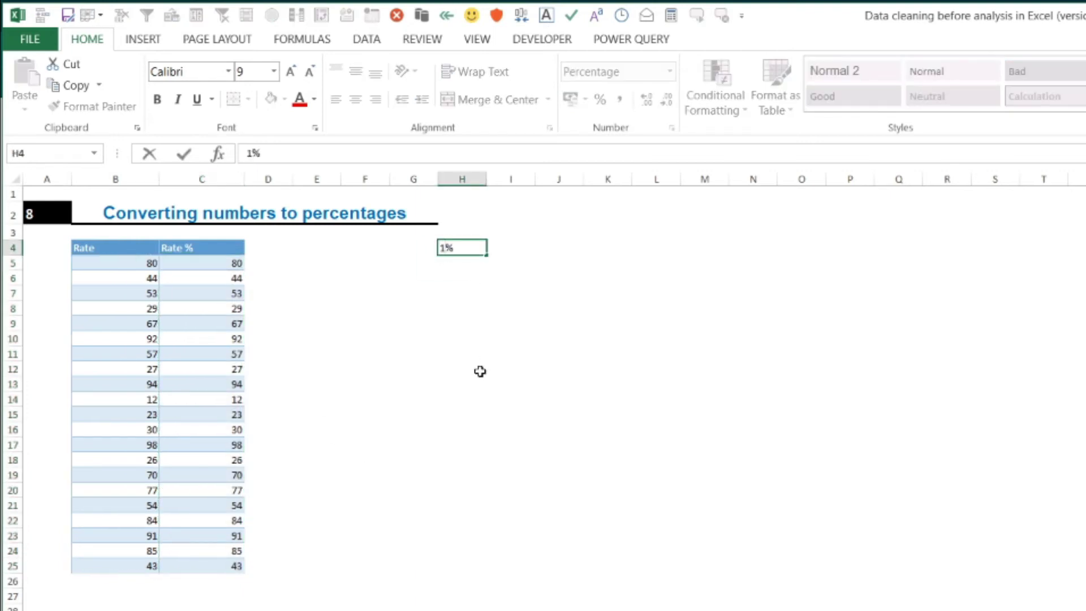
{"action": "key", "text": "Return"}
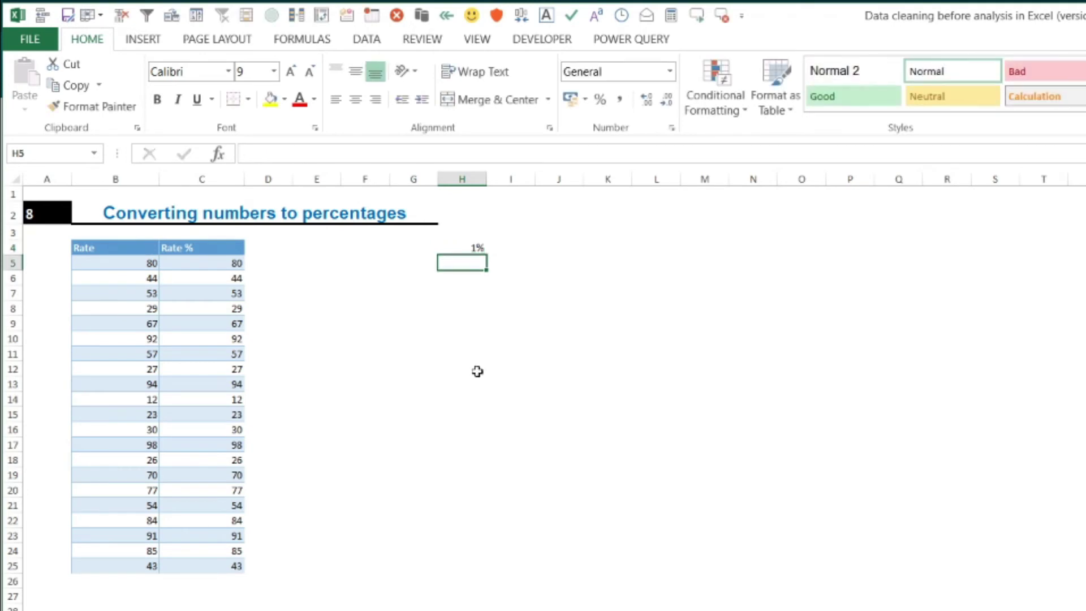
{"action": "left_click_drag", "start_coordinate": [214, 261], "coordinate": [201, 535]}
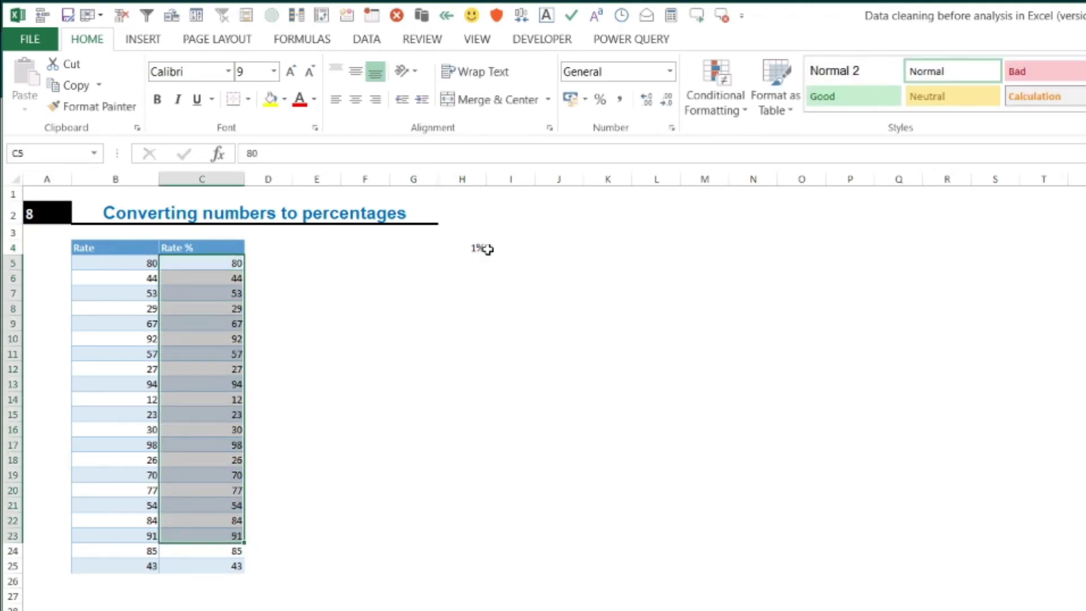
{"action": "left_click", "coordinate": [486, 249]}
{"action": "key", "text": "ctrl+c"}
Multiply the Rate % values in C5:C25 by the copied 1% using Paste Special with the Multiply operation.
{"action": "left_click_drag", "start_coordinate": [224, 264], "coordinate": [226, 568]}
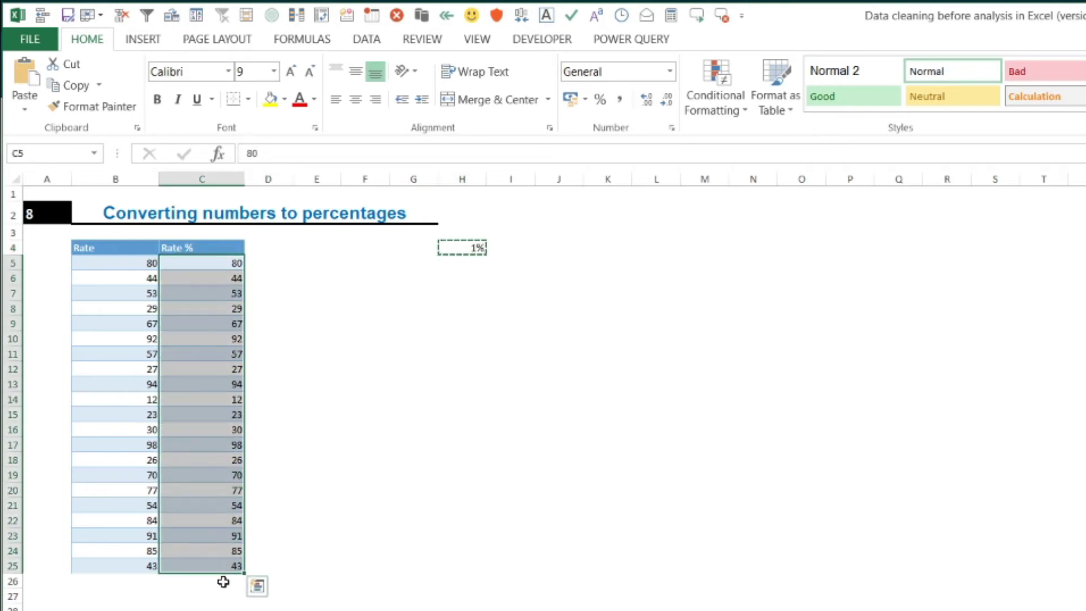
{"action": "left_click", "coordinate": [21, 115]}
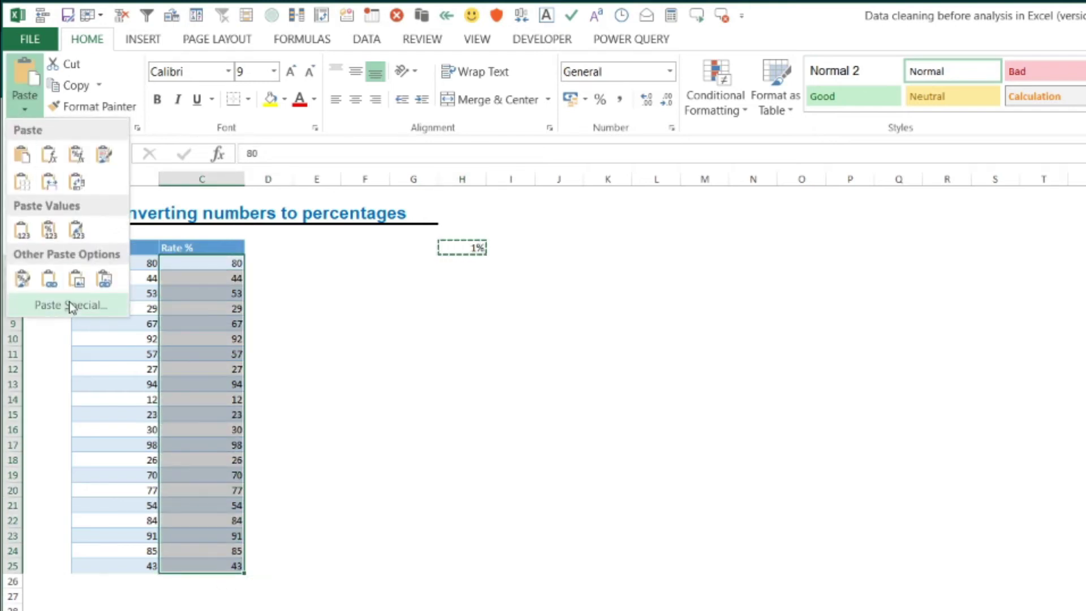
{"action": "left_click", "coordinate": [70, 306]}
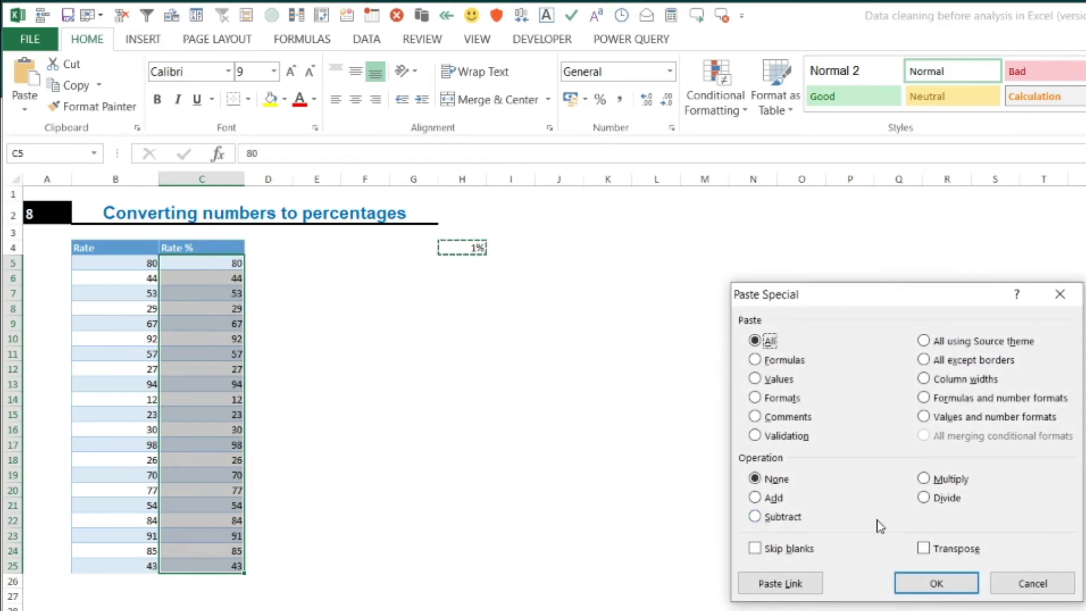
{"action": "left_click", "coordinate": [943, 481]}
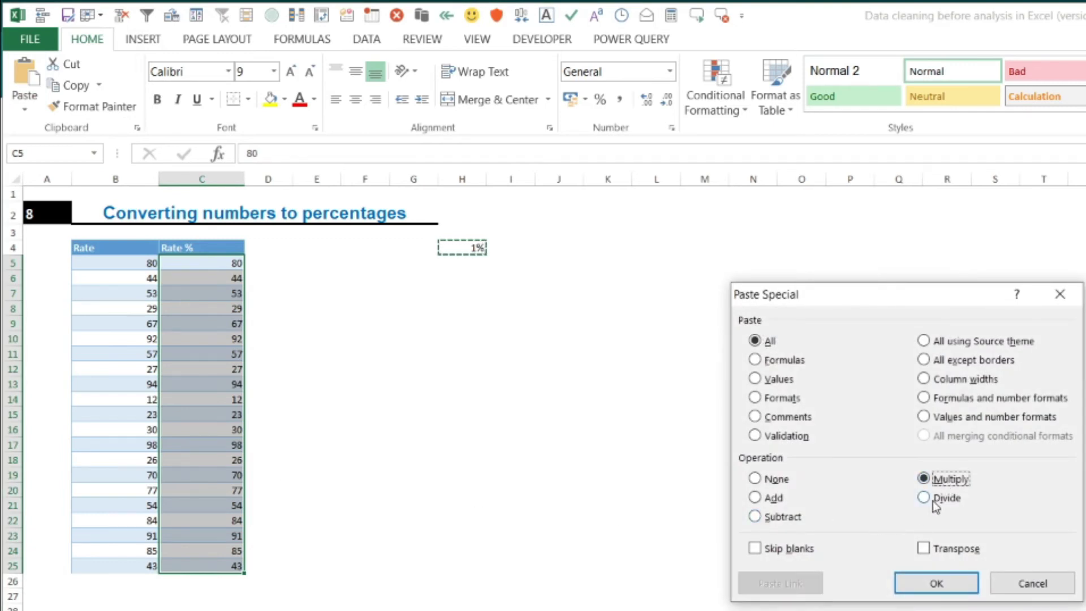
{"action": "left_click", "coordinate": [914, 577]}
{"action": "left_click", "coordinate": [235, 309]}
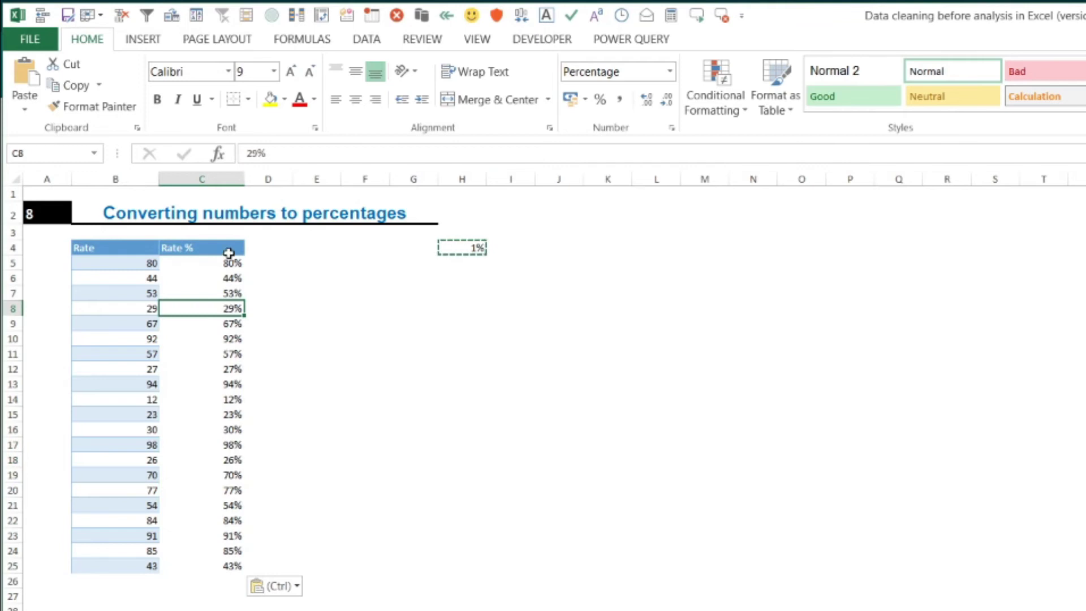
Review the converted values in C5:C25, and undo the Paste Special multiplication and the 1% entry in H4.
{"action": "left_click_drag", "start_coordinate": [220, 267], "coordinate": [206, 562]}
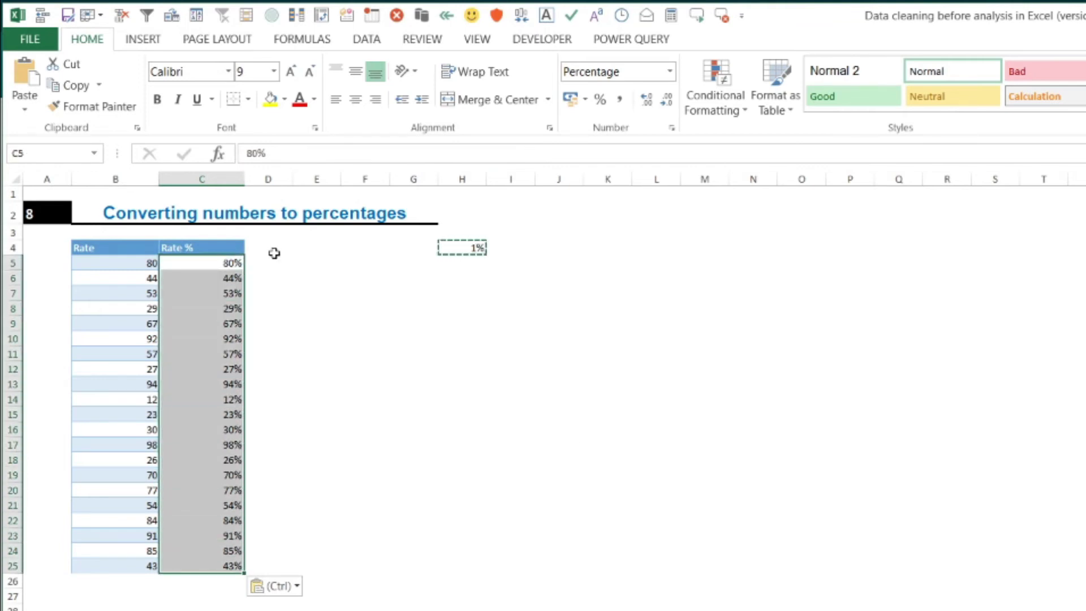
{"action": "left_click", "coordinate": [235, 337]}
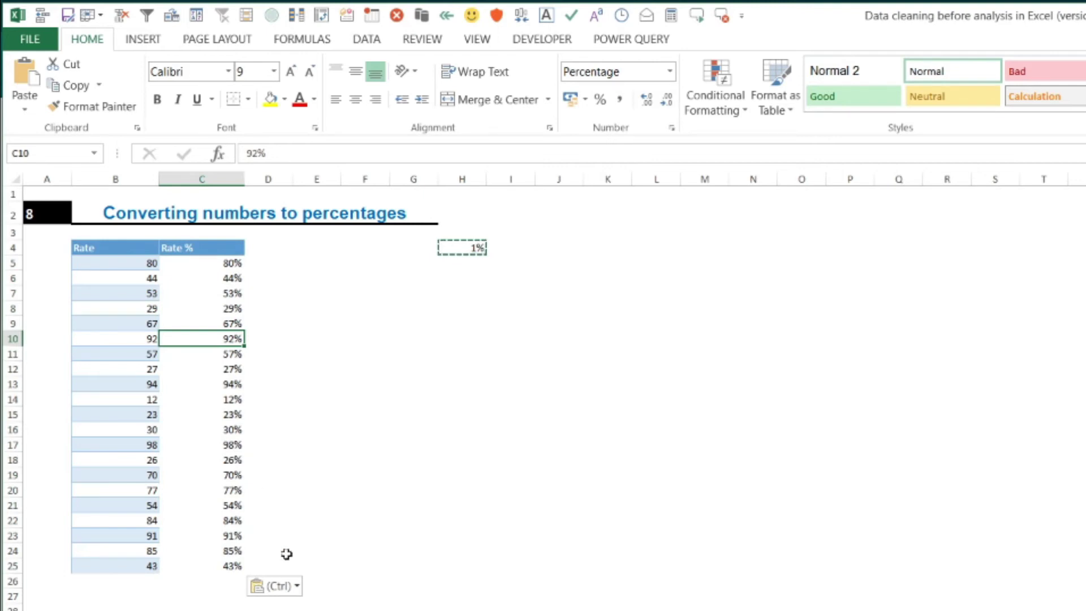
{"action": "key", "text": "ctrl+z"}
{"action": "key", "text": "ctrl+z"}
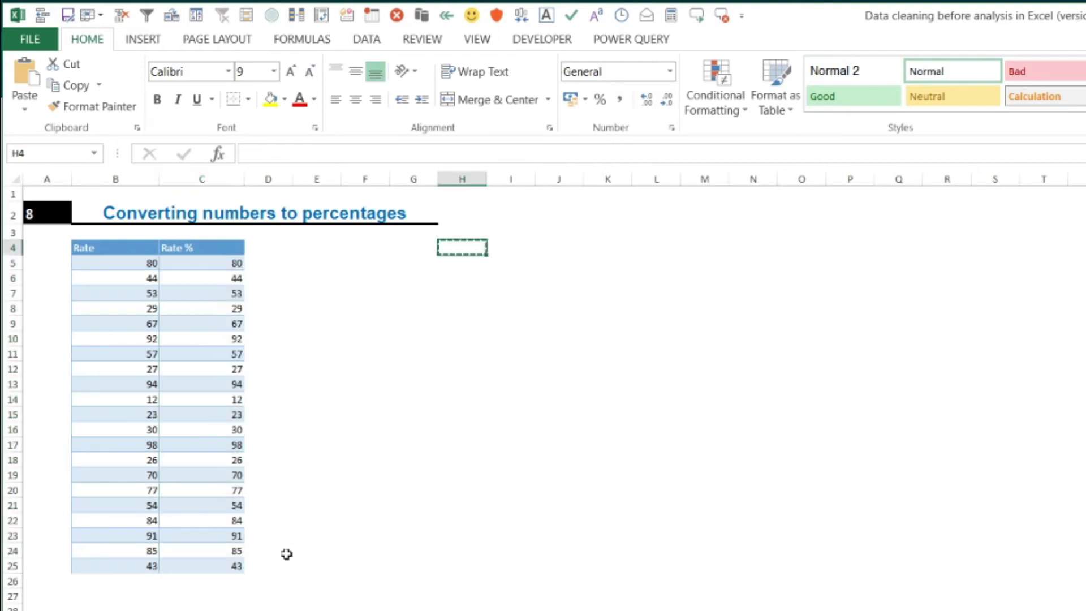
Enter 100 in cell H6 and copy that cell.
{"action": "left_click", "coordinate": [456, 354]}
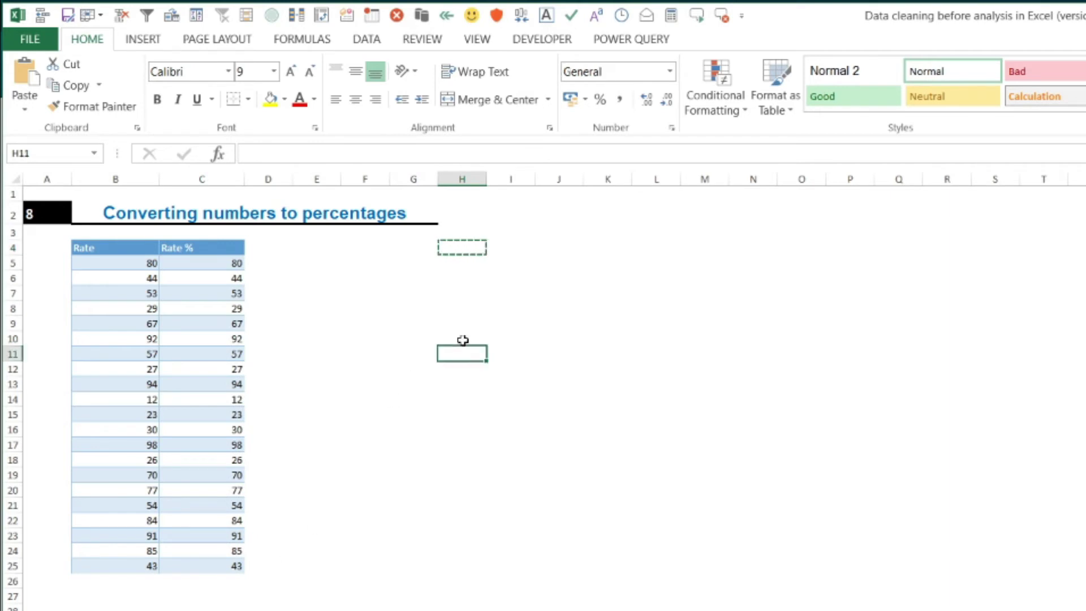
{"action": "left_click", "coordinate": [464, 282]}
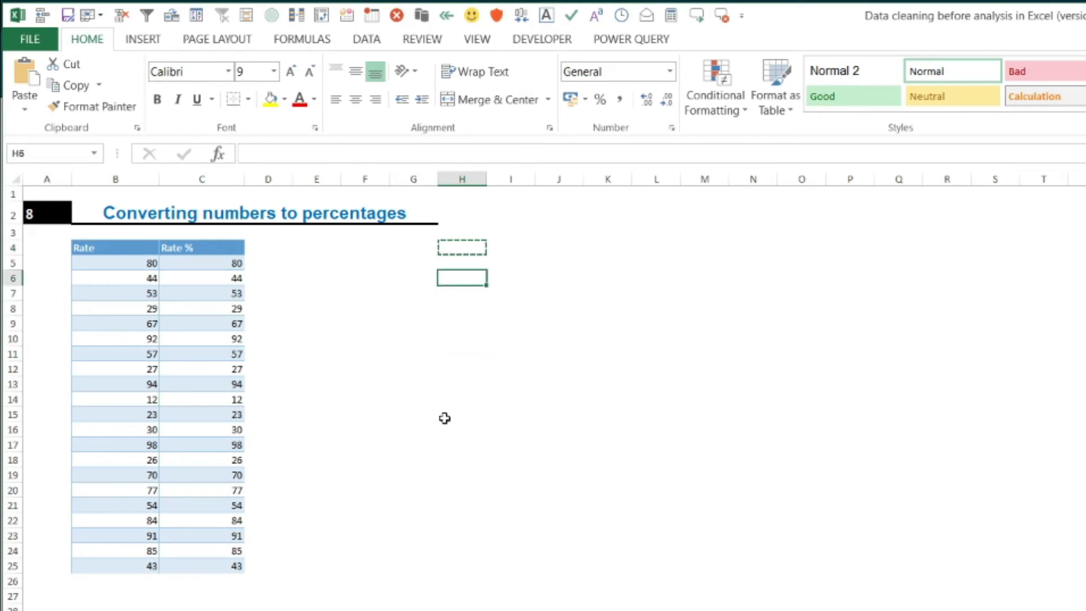
{"action": "type", "text": "100"}
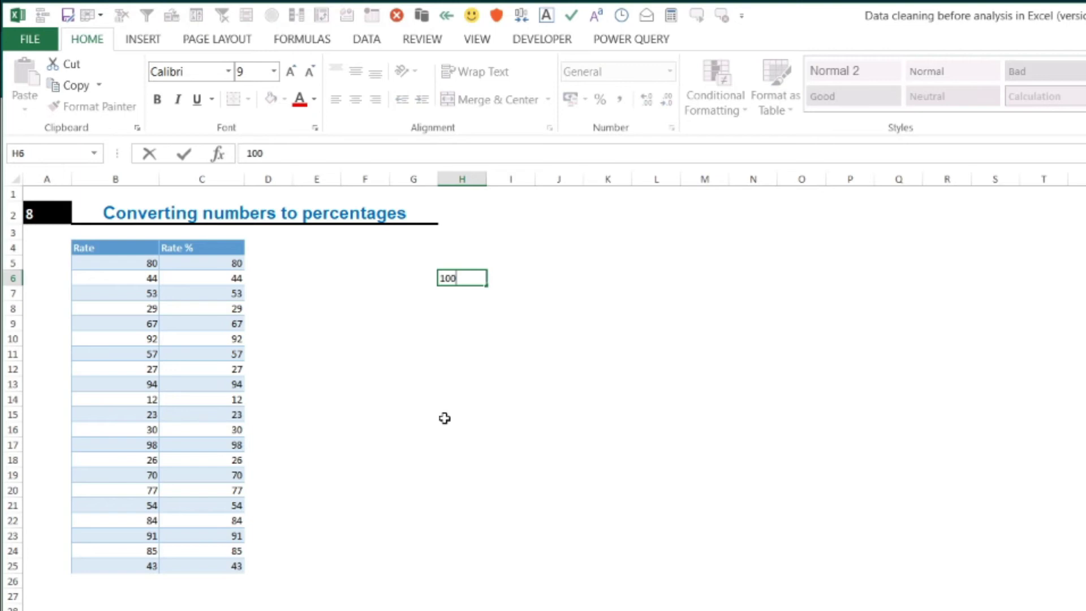
{"action": "left_click", "coordinate": [507, 388]}
{"action": "left_click", "coordinate": [476, 277]}
{"action": "key", "text": "ctrl+c"}
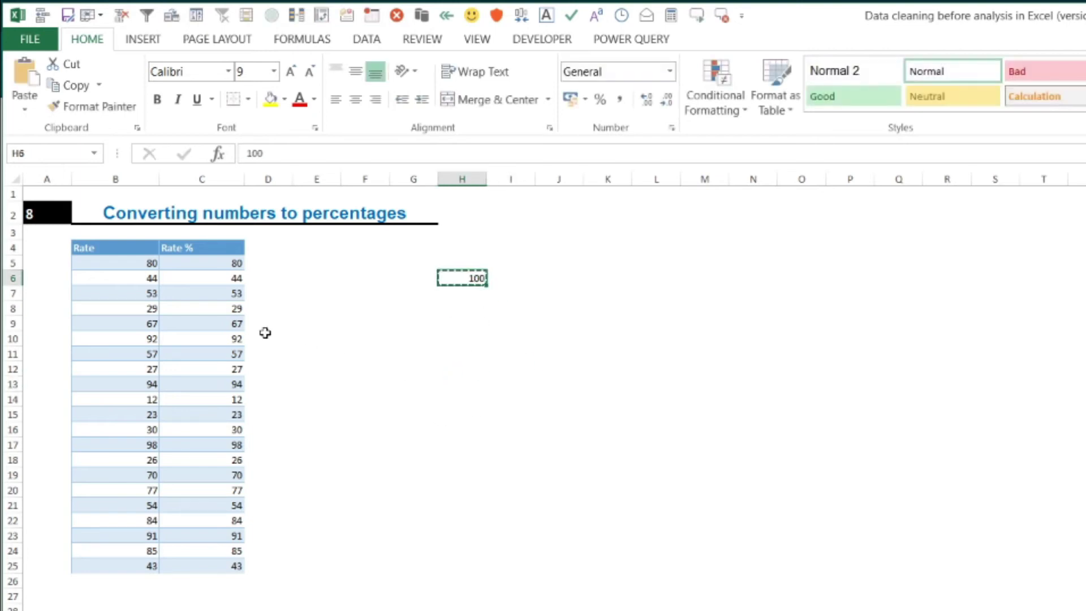
Divide the Rate % values in C5:C25 by the copied 100 using Paste Special, and apply the percent style to them.
{"action": "left_click_drag", "start_coordinate": [226, 264], "coordinate": [206, 574]}
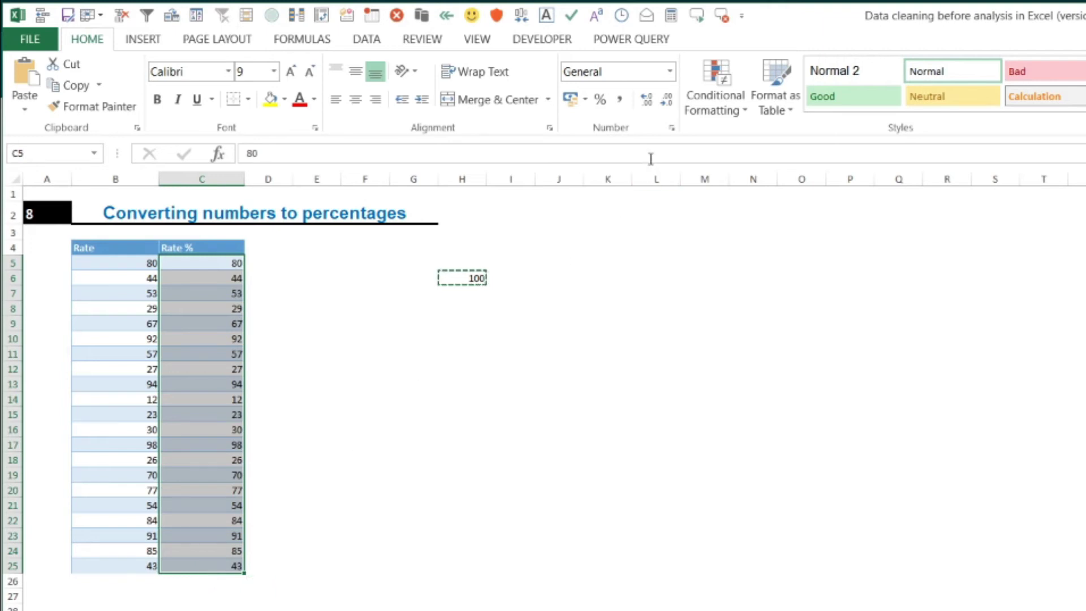
{"action": "left_click", "coordinate": [29, 116]}
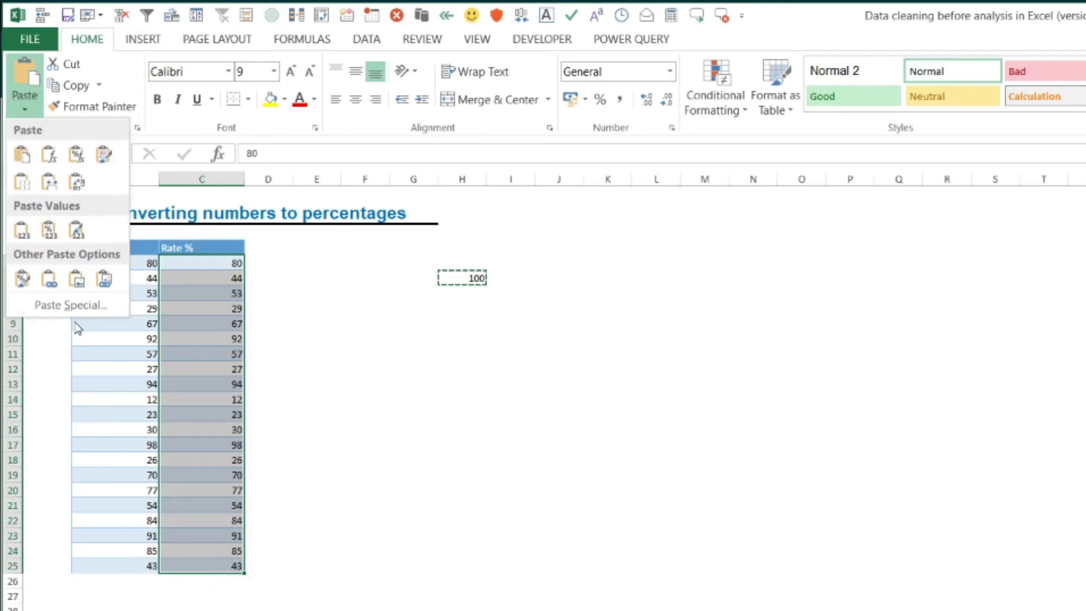
{"action": "left_click", "coordinate": [73, 305]}
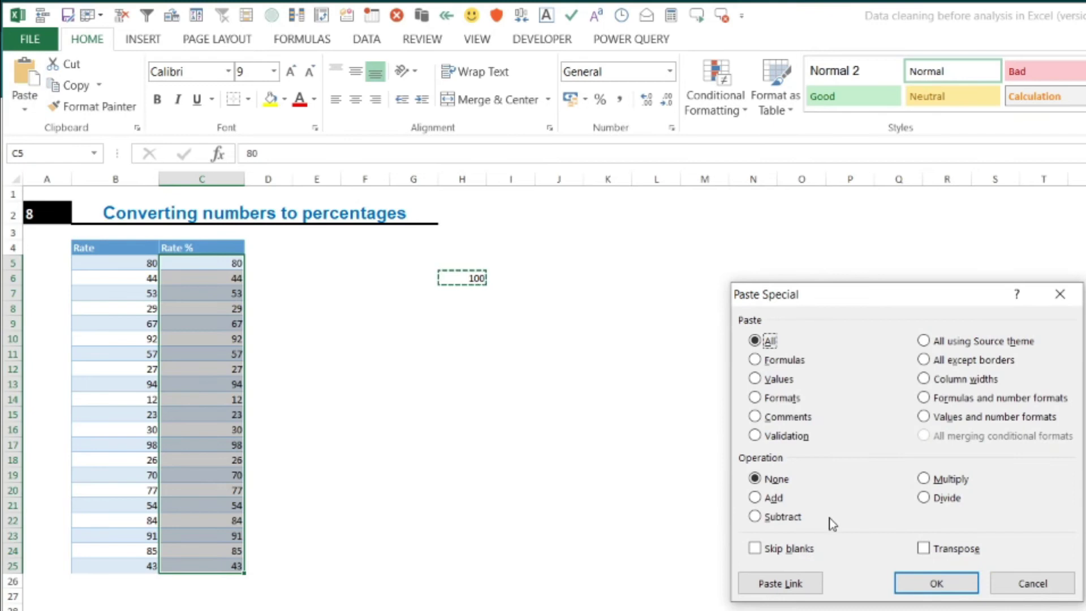
{"action": "left_click", "coordinate": [942, 499]}
{"action": "left_click", "coordinate": [931, 576]}
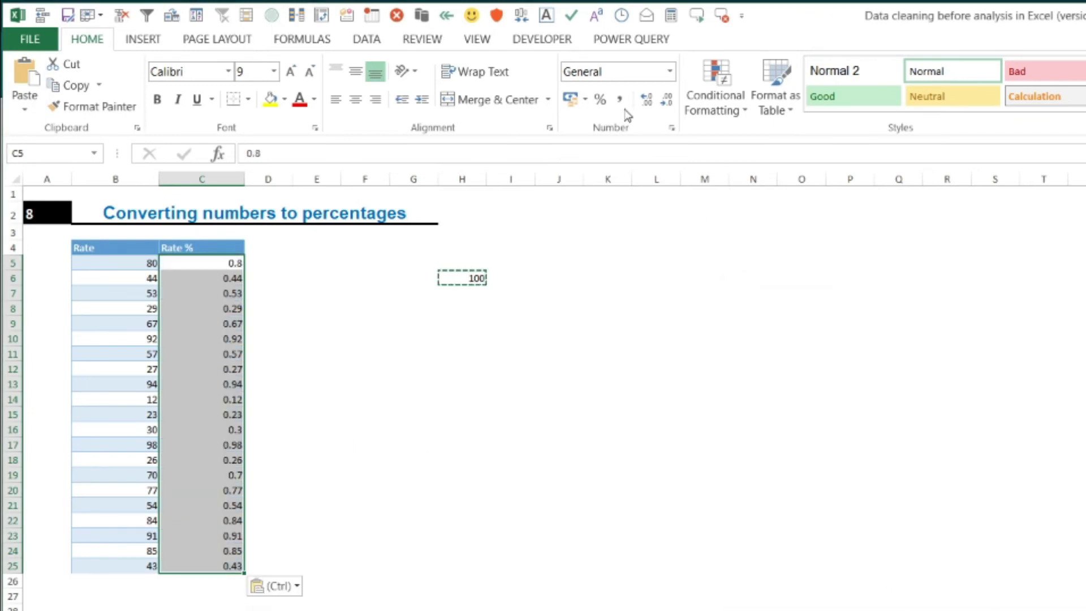
{"action": "left_click", "coordinate": [600, 100]}
{"action": "left_click", "coordinate": [223, 403]}
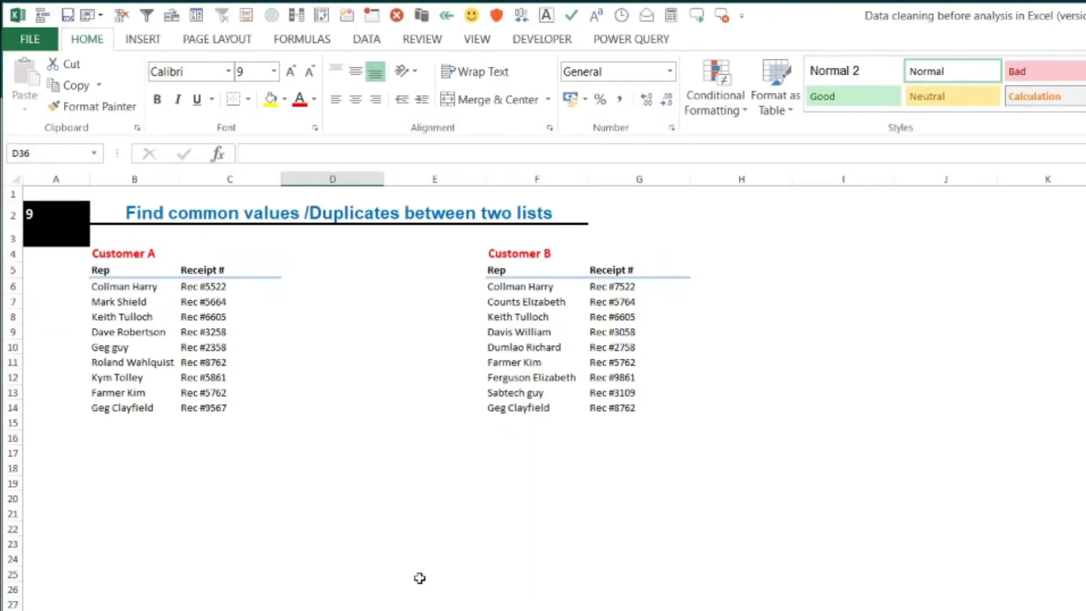
Examine the Rep and Receipt # columns of the Customer A and Customer B lists on the duplicates sheet.
{"action": "mouse_move", "coordinate": [135, 274]}
{"action": "left_mouse_down"}
{"action": "mouse_move", "coordinate": [202, 367]}
{"action": "mouse_move", "coordinate": [205, 408]}
{"action": "left_mouse_up"}
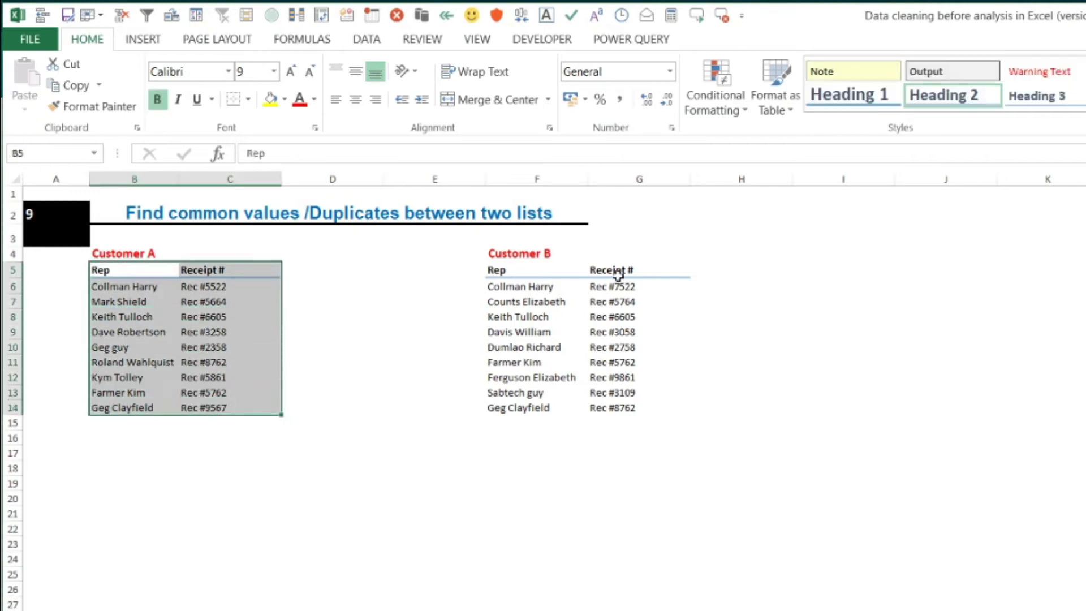
{"action": "left_click_drag", "start_coordinate": [517, 271], "coordinate": [612, 419]}
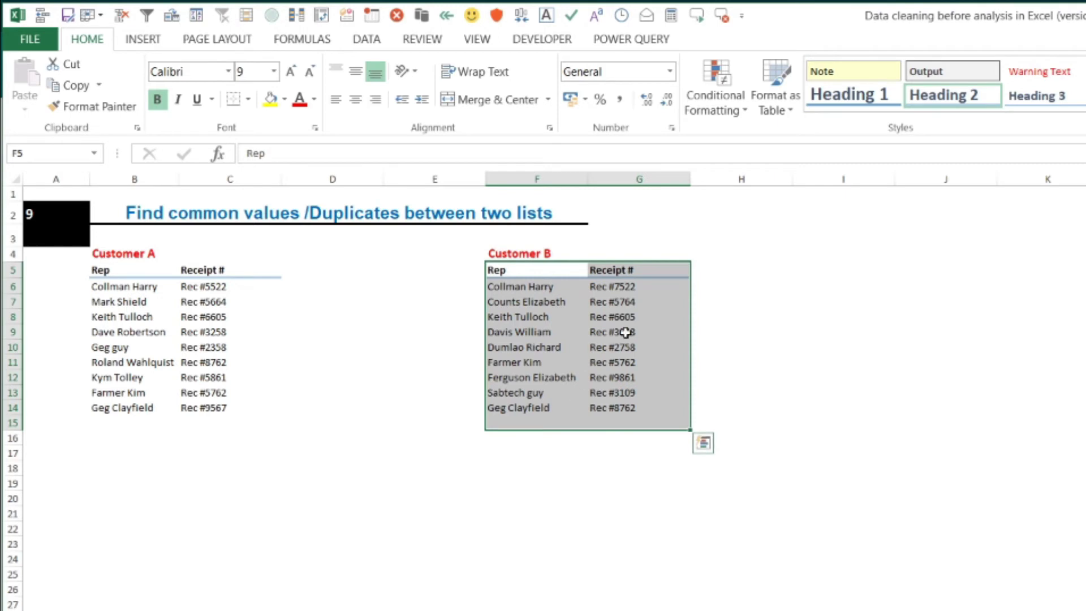
{"action": "left_click", "coordinate": [621, 306]}
{"action": "left_click_drag", "start_coordinate": [207, 255], "coordinate": [213, 422]}
{"action": "mouse_move", "coordinate": [611, 271]}
{"action": "left_mouse_down", "text": "ctrl"}
{"action": "mouse_move", "coordinate": [588, 362]}
{"action": "mouse_move", "coordinate": [593, 411]}
{"action": "left_mouse_up", "text": "ctrl"}
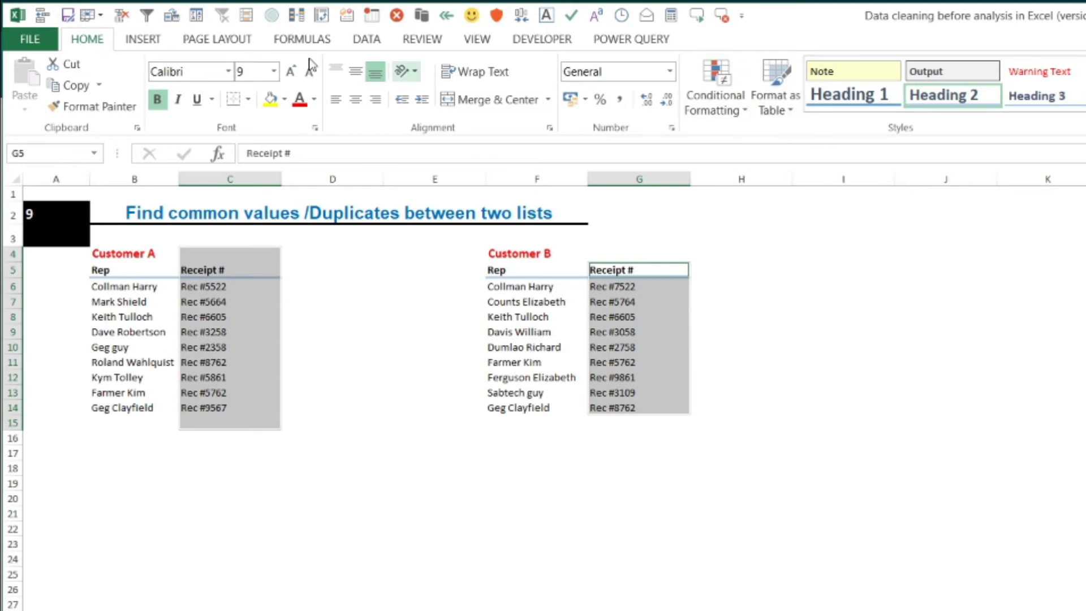
{"action": "left_click", "coordinate": [734, 113]}
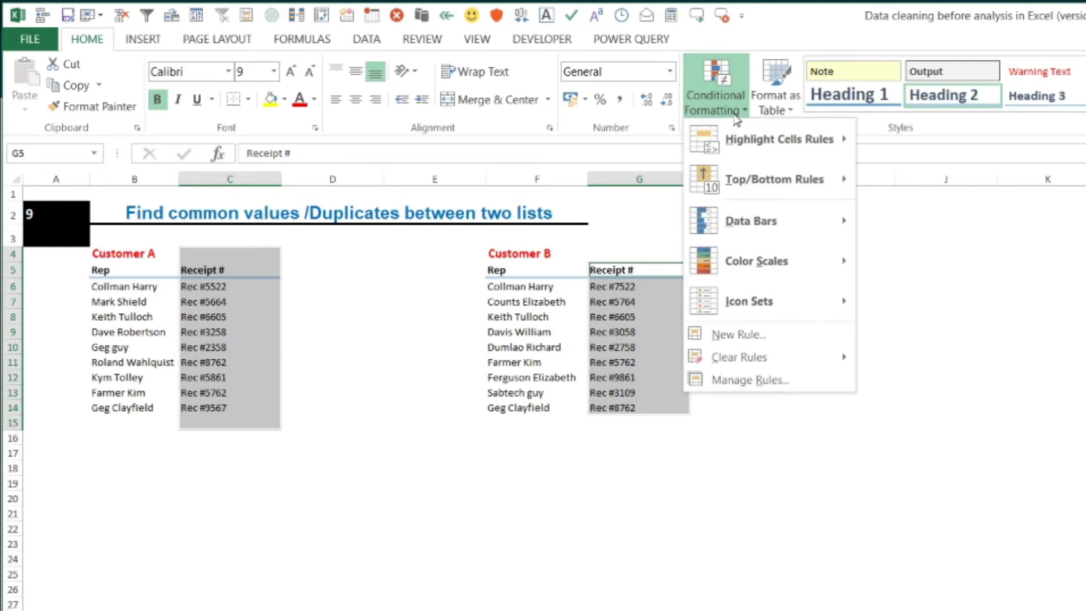
{"action": "mouse_move", "coordinate": [744, 140]}
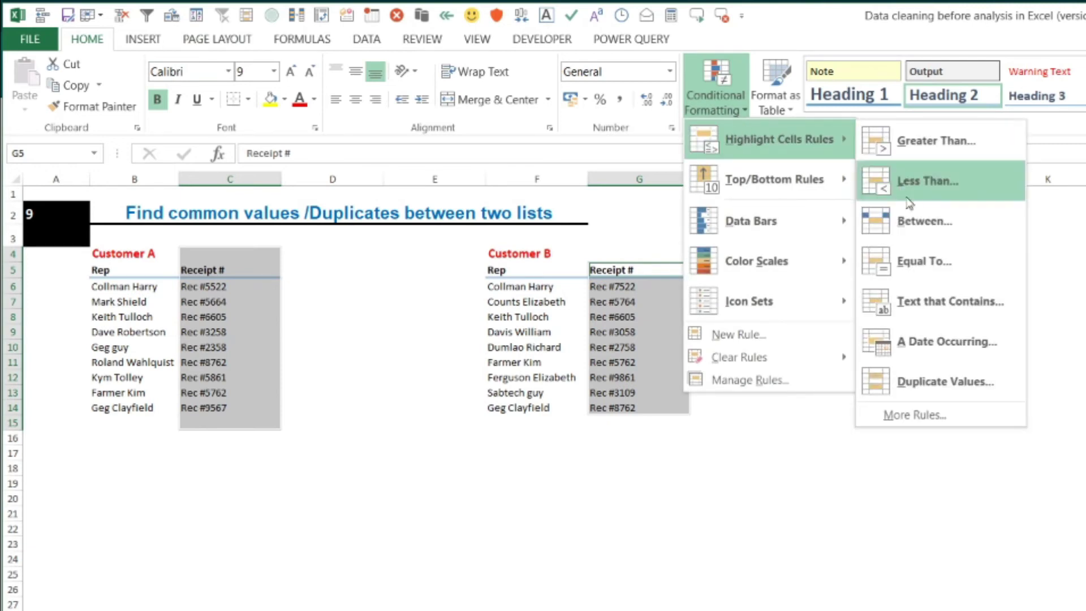
{"action": "left_click", "coordinate": [946, 390]}
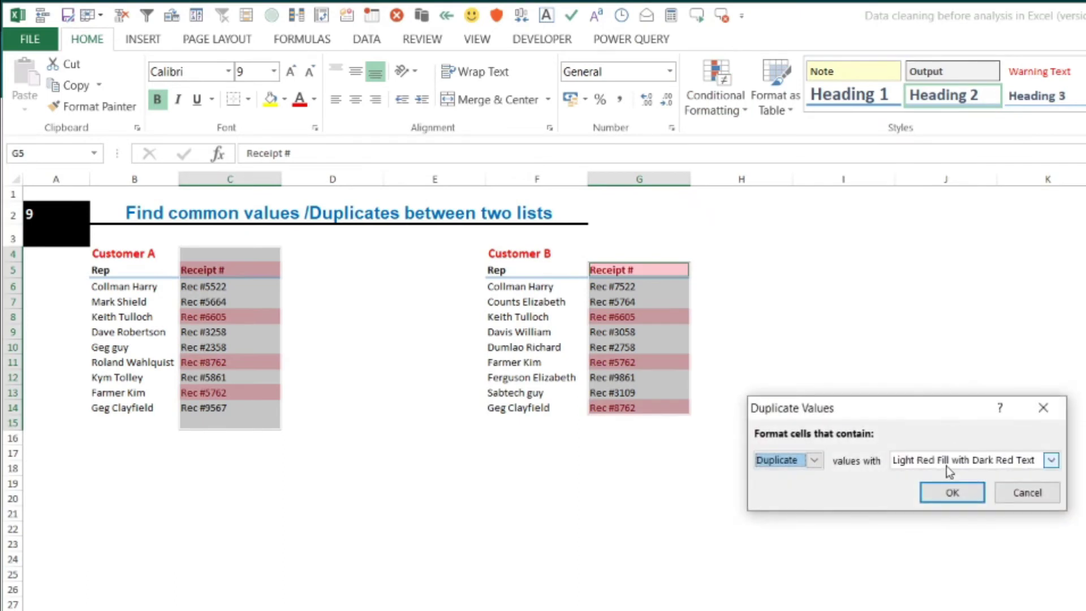
{"action": "left_click", "coordinate": [1043, 407]}
Highlight duplicate receipt numbers across C6:C14 and G6:G14 with conditional formatting, using Light Red Fill with Dark Red Text.
{"action": "left_click_drag", "start_coordinate": [206, 286], "coordinate": [248, 408]}
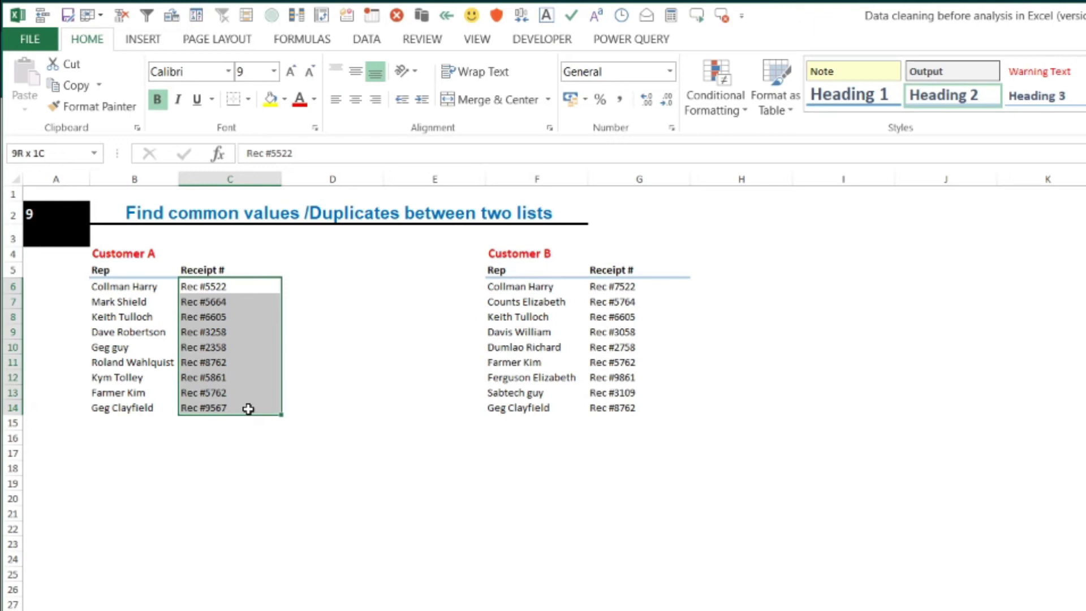
{"action": "left_click_drag", "start_coordinate": [620, 288], "coordinate": [630, 399]}
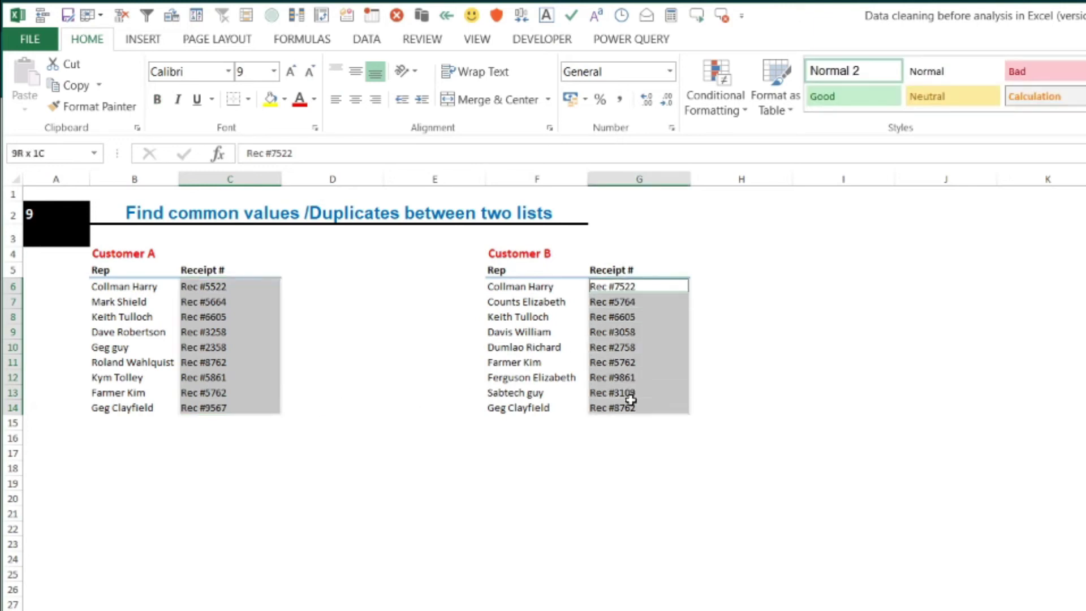
{"action": "left_click", "coordinate": [735, 114]}
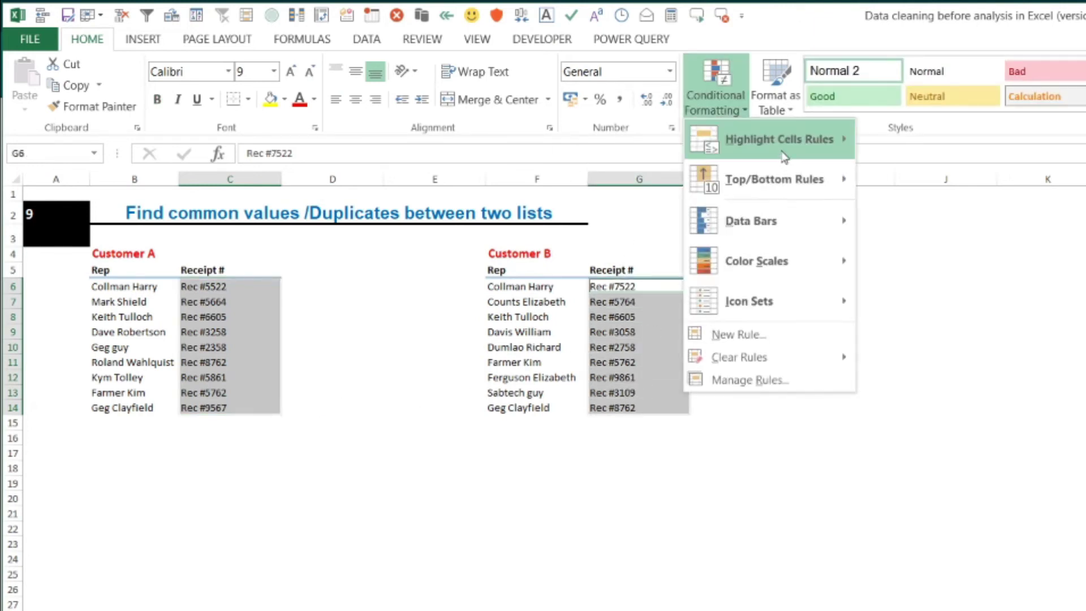
{"action": "mouse_move", "coordinate": [792, 142]}
{"action": "left_click", "coordinate": [913, 380]}
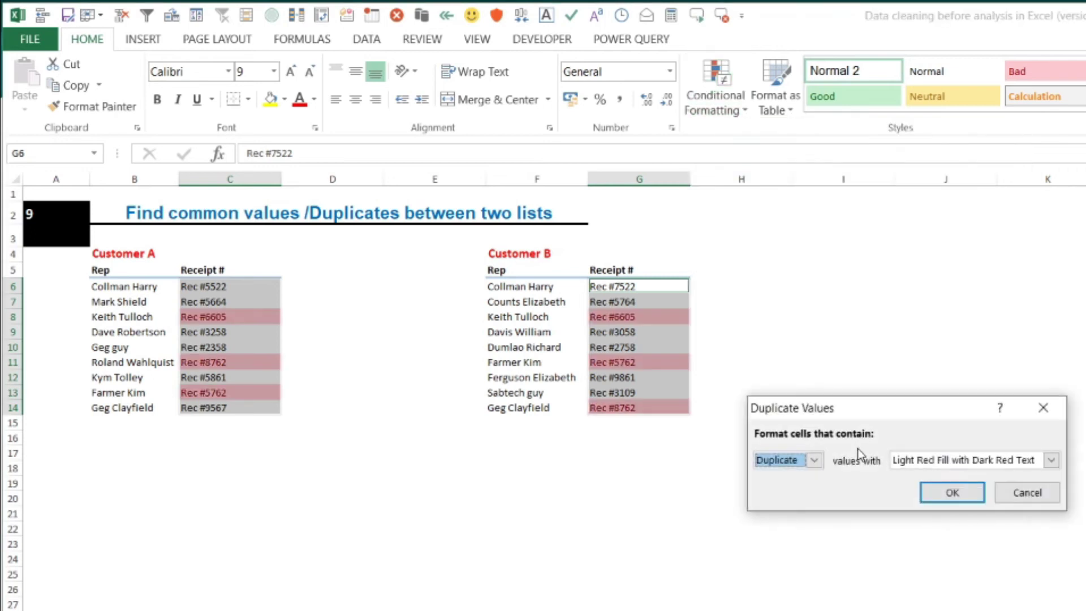
{"action": "left_click", "coordinate": [932, 500]}
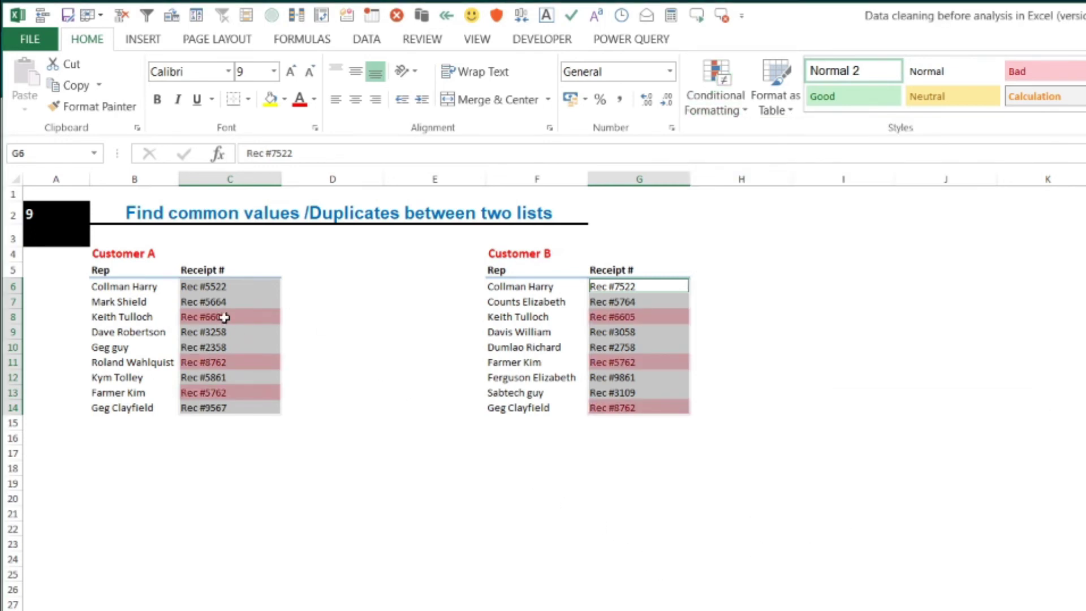
Inspect the highlighted receipt numbers in the Customer B list and the rep in F8.
{"action": "left_click", "coordinate": [646, 333]}
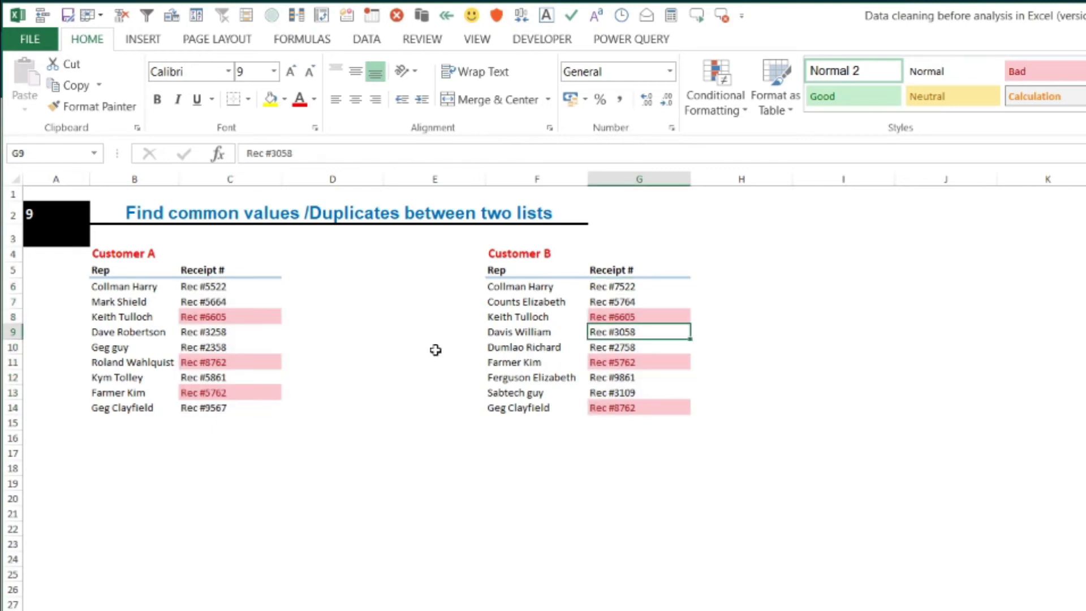
{"action": "left_click", "coordinate": [645, 317]}
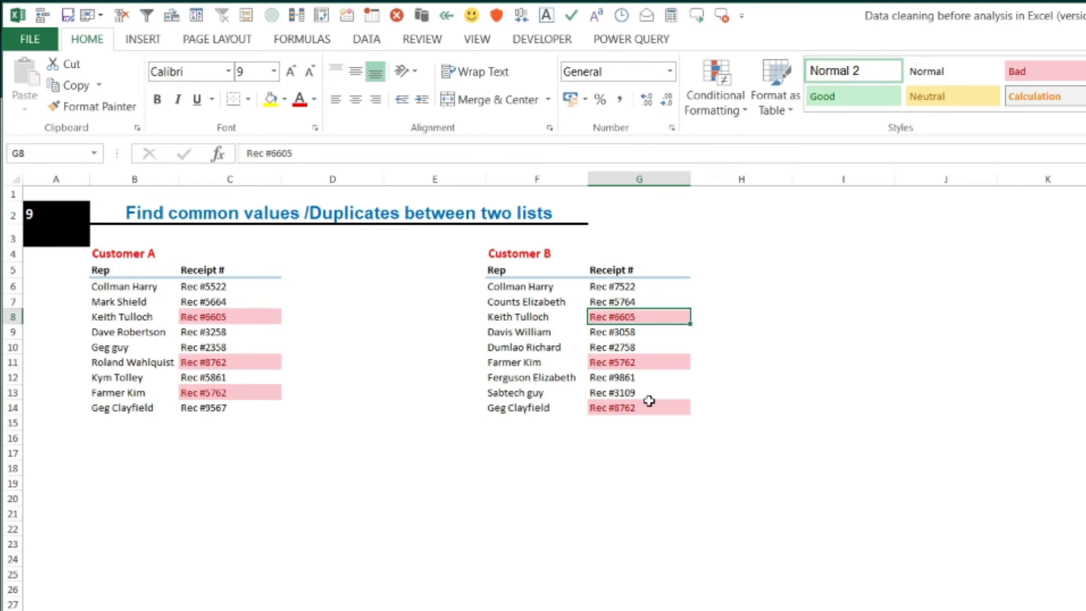
{"action": "left_click", "coordinate": [528, 318]}
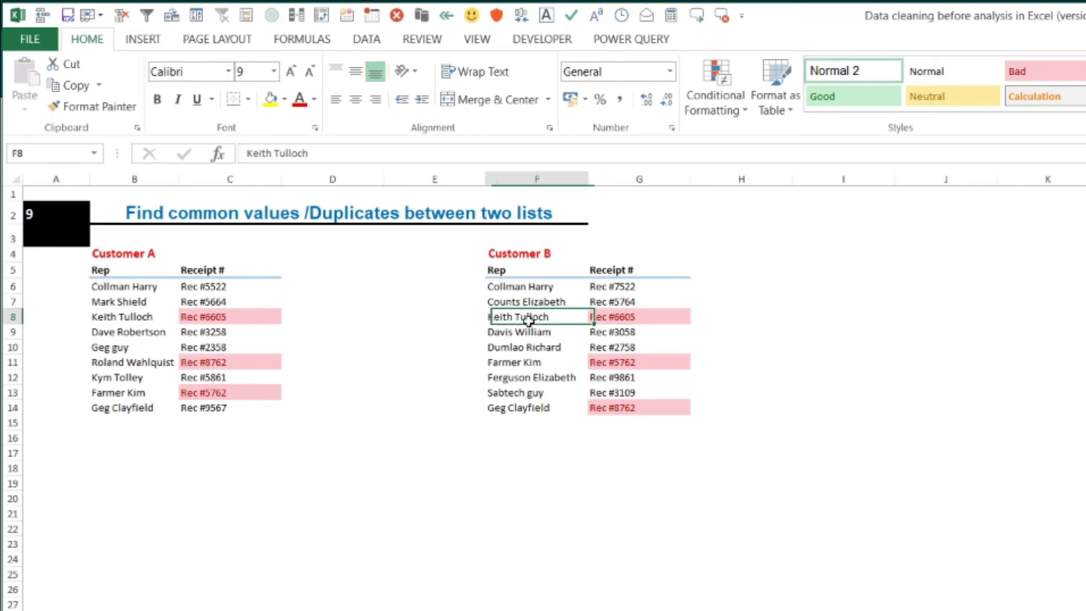
Compare the reps beside the highlighted receipt numbers in rows 8 and 11 of the Customer A and Customer B lists.
{"action": "left_click", "coordinate": [139, 317]}
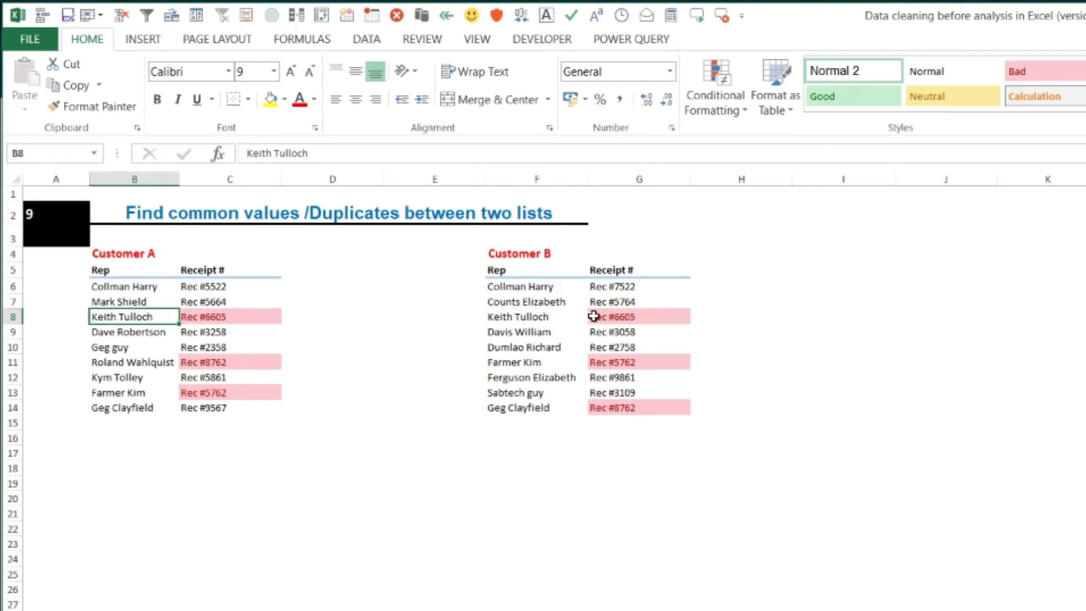
{"action": "left_click", "coordinate": [547, 364]}
{"action": "left_click", "coordinate": [161, 369]}
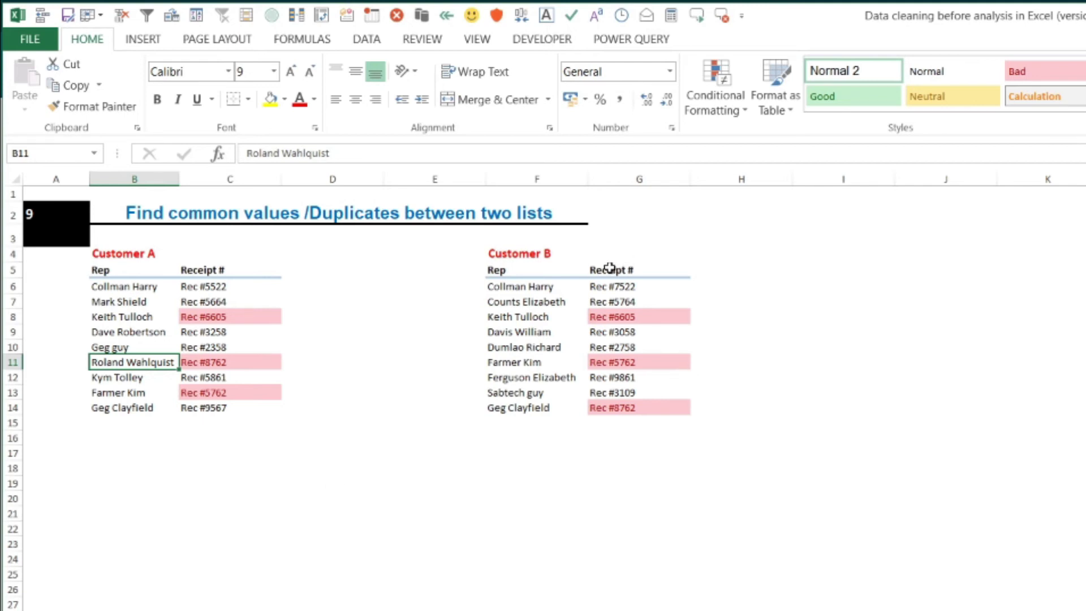
{"action": "left_click", "coordinate": [548, 373]}
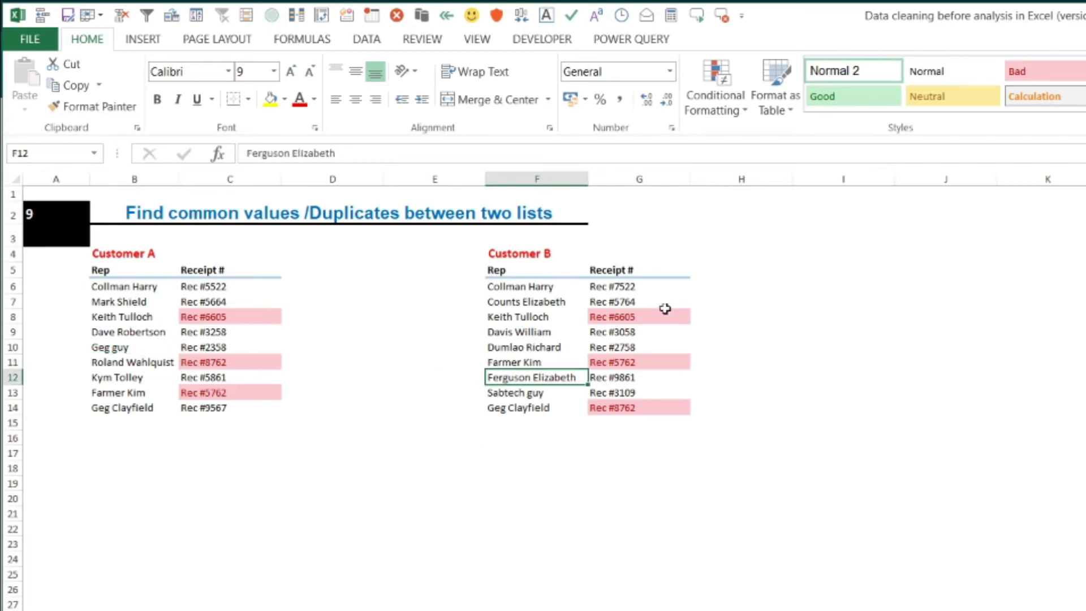
{"action": "left_click", "coordinate": [664, 305]}
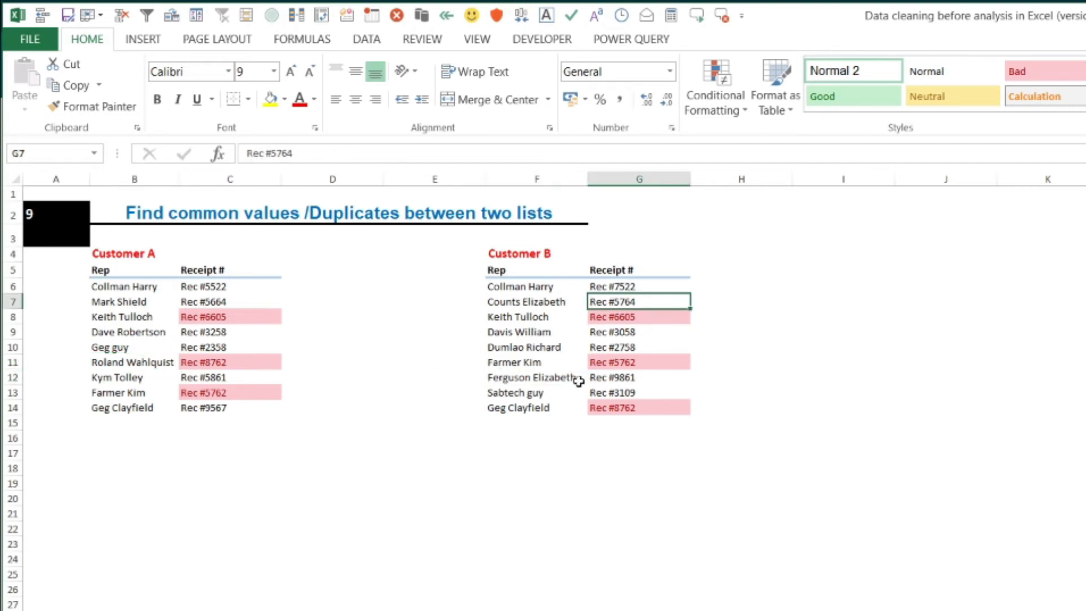
Undo the receipt-only highlighting and apply Light Red Fill with Dark Red Text to duplicate values across B6:C14 and F6:G14.
{"action": "key", "text": "ctrl+z"}
{"action": "left_click", "coordinate": [574, 381]}
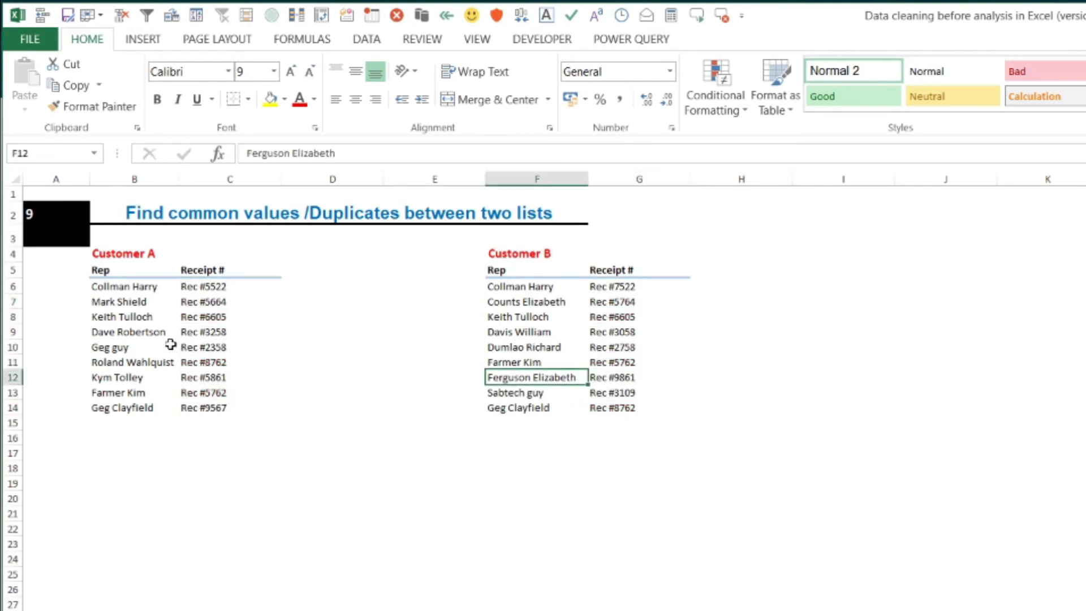
{"action": "left_click_drag", "start_coordinate": [108, 283], "coordinate": [271, 413]}
{"action": "mouse_move", "coordinate": [497, 286]}
{"action": "left_mouse_down"}
{"action": "mouse_move", "coordinate": [593, 312]}
{"action": "mouse_move", "coordinate": [606, 406]}
{"action": "left_mouse_up"}
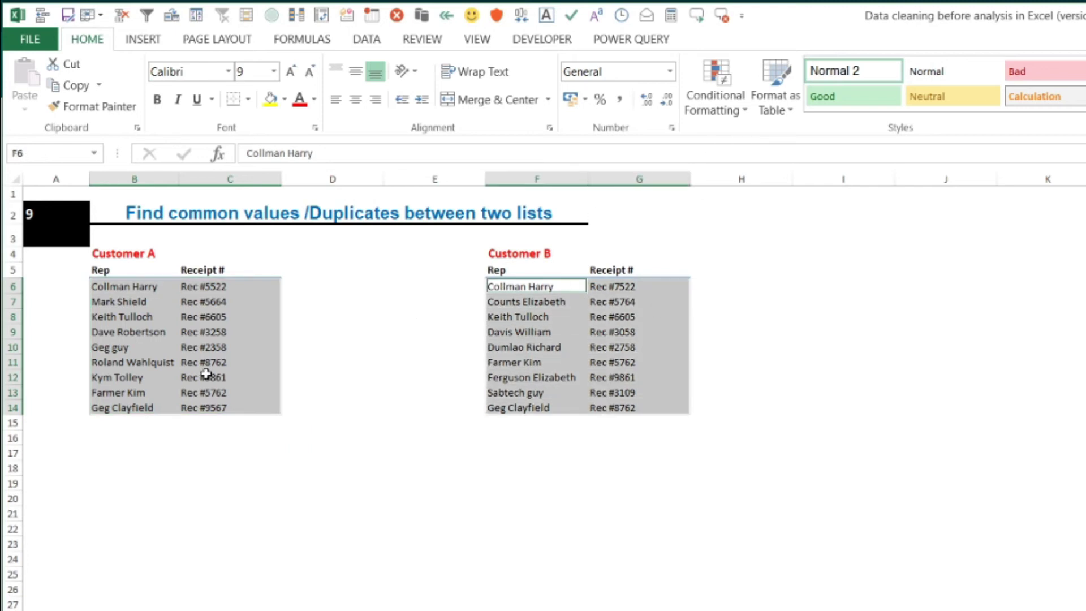
{"action": "left_click", "coordinate": [736, 109]}
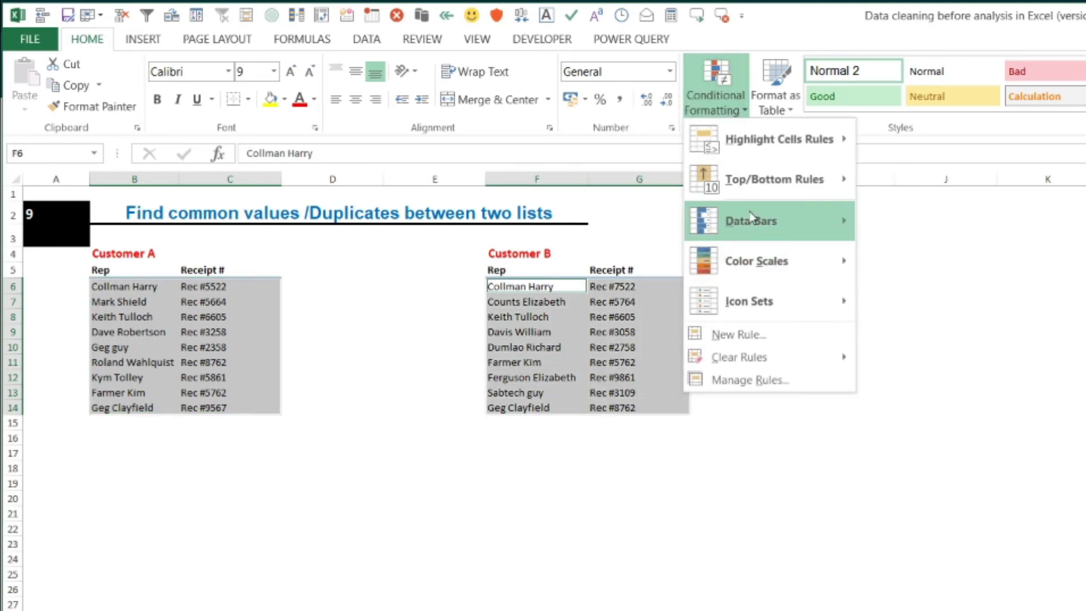
{"action": "mouse_move", "coordinate": [792, 141]}
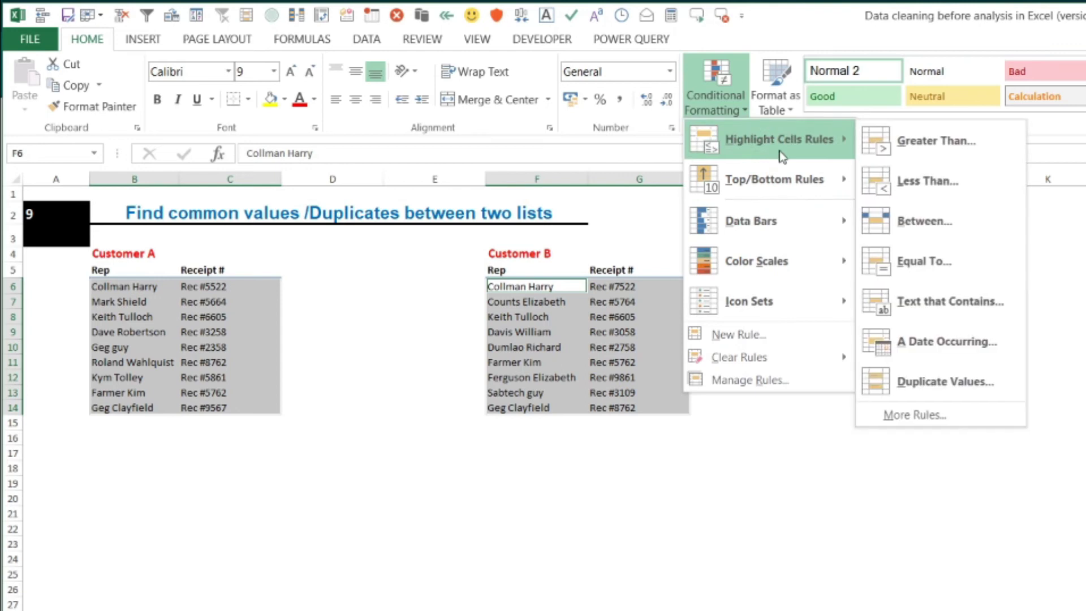
{"action": "left_click", "coordinate": [888, 376]}
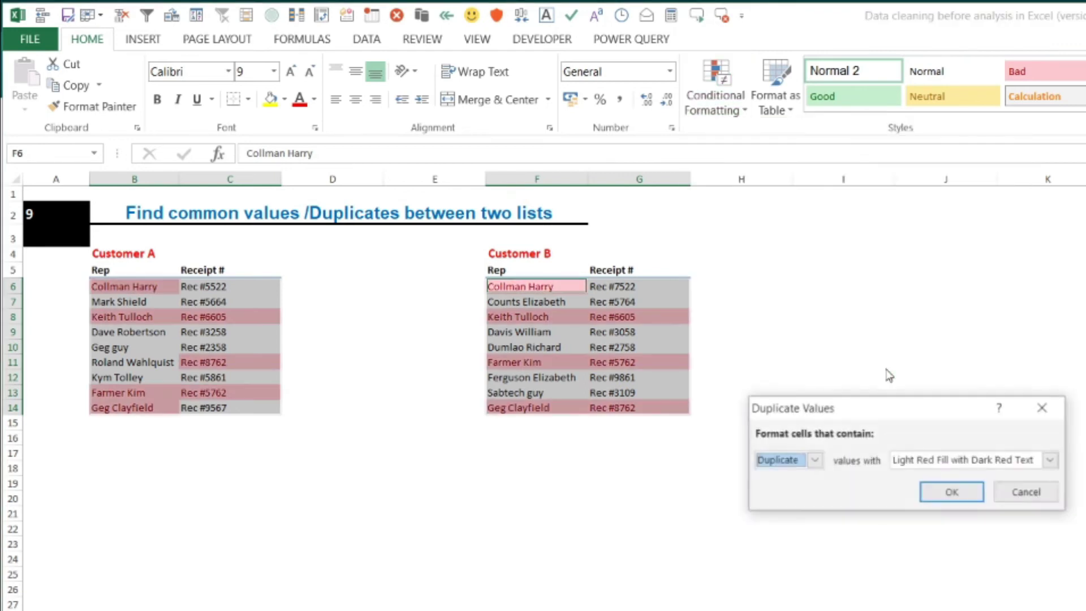
{"action": "left_click", "coordinate": [936, 495]}
{"action": "left_click", "coordinate": [586, 485]}
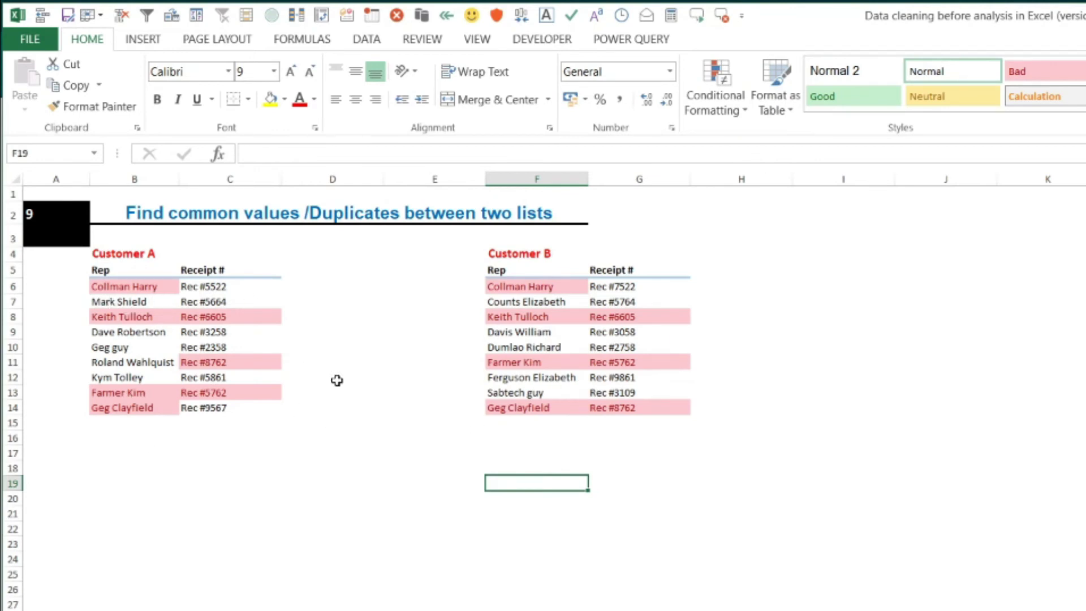
Compare the highlighted rep and receipt pairs between both lists, checking rows 8, 13 and 14 and the rep-only match in row 6.
{"action": "left_click_drag", "start_coordinate": [131, 317], "coordinate": [235, 317]}
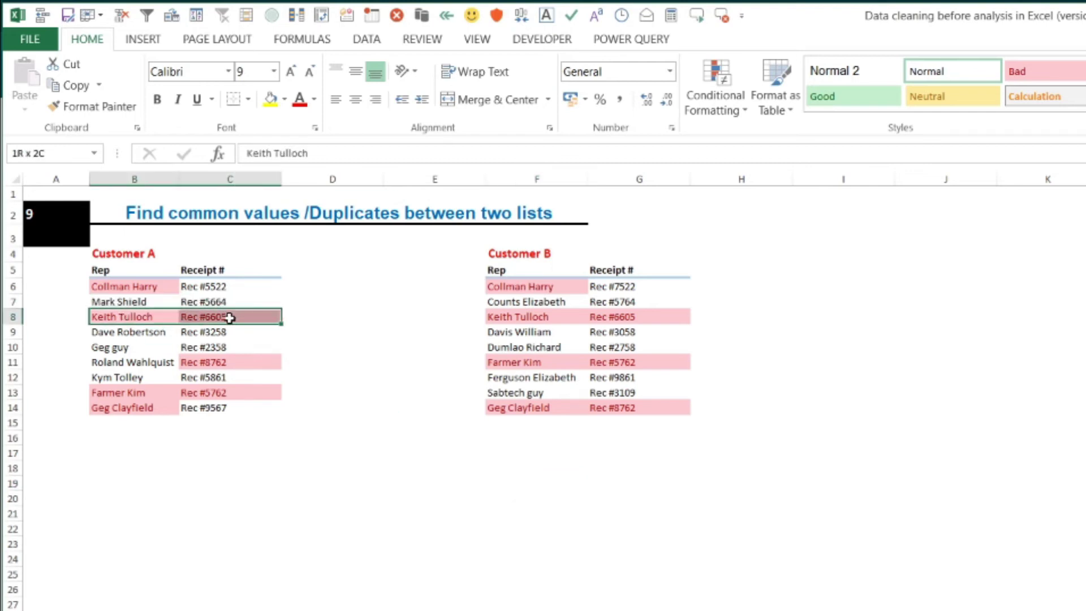
{"action": "left_click_drag", "start_coordinate": [528, 317], "coordinate": [634, 317]}
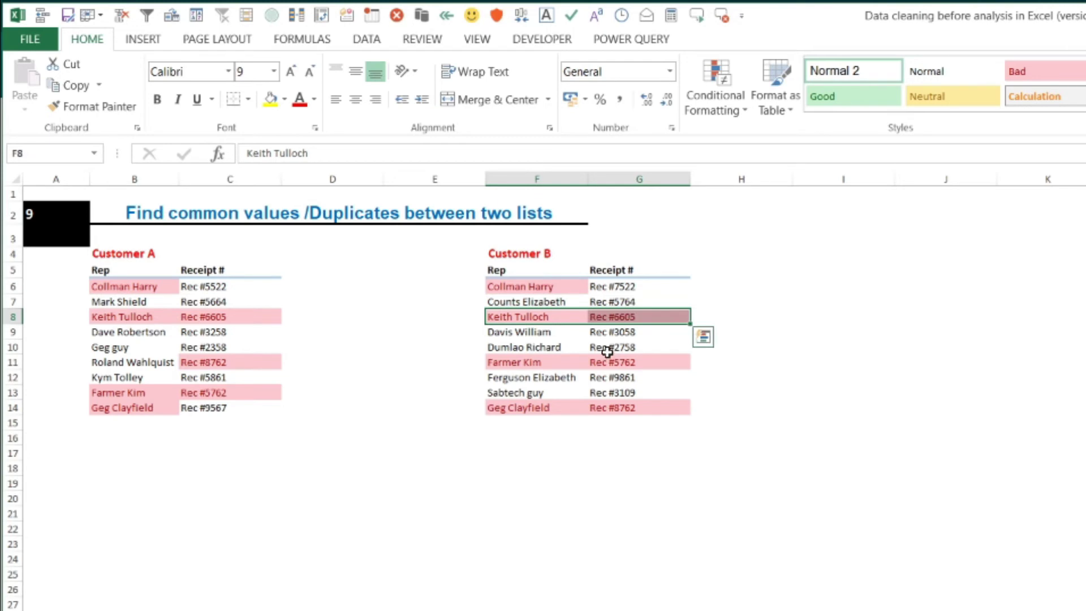
{"action": "left_click_drag", "start_coordinate": [122, 394], "coordinate": [223, 390]}
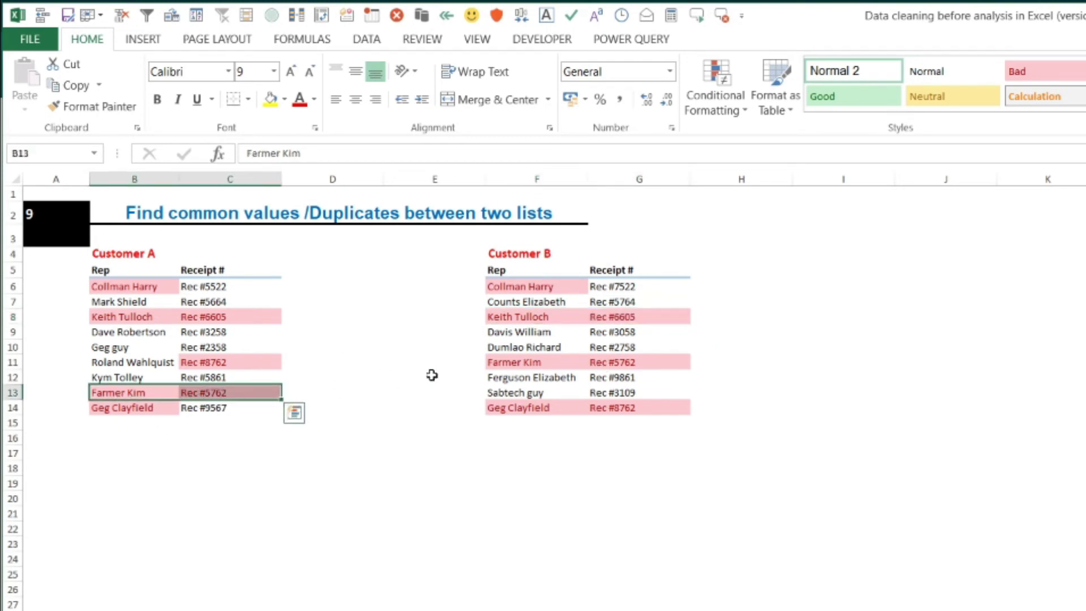
{"action": "left_click_drag", "start_coordinate": [497, 406], "coordinate": [635, 409]}
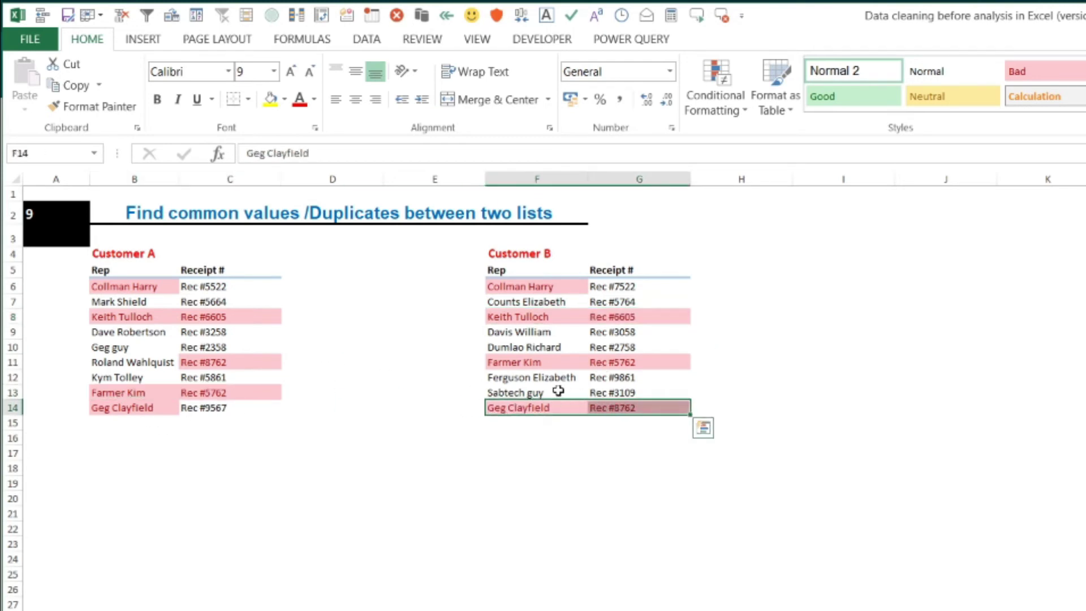
{"action": "left_click", "coordinate": [127, 407]}
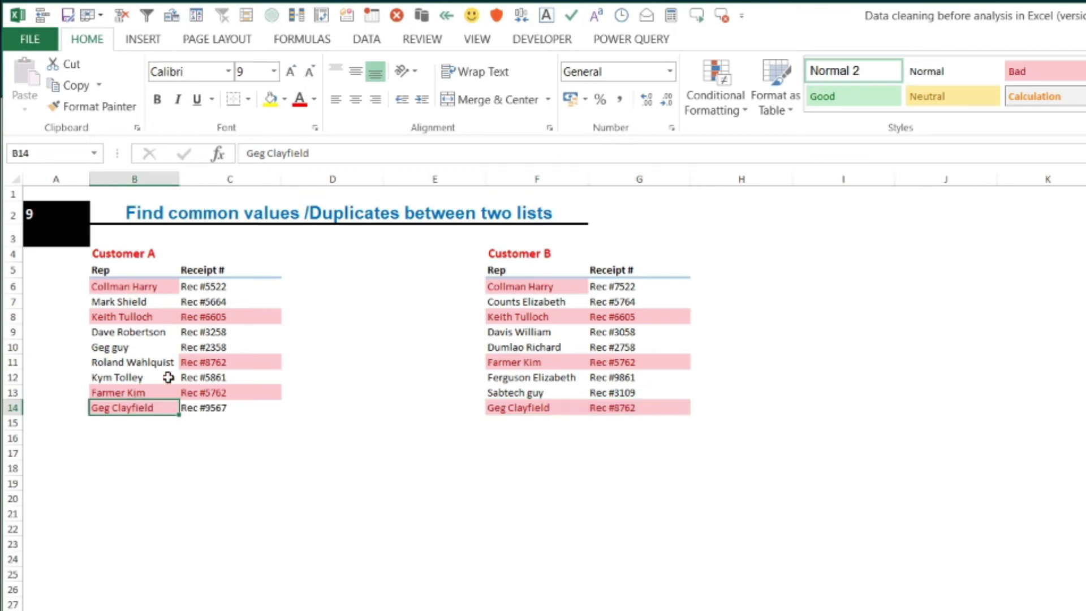
{"action": "left_click", "coordinate": [135, 286]}
{"action": "left_click", "coordinate": [134, 409]}
{"action": "left_click", "coordinate": [149, 291]}
{"action": "left_click", "coordinate": [185, 293]}
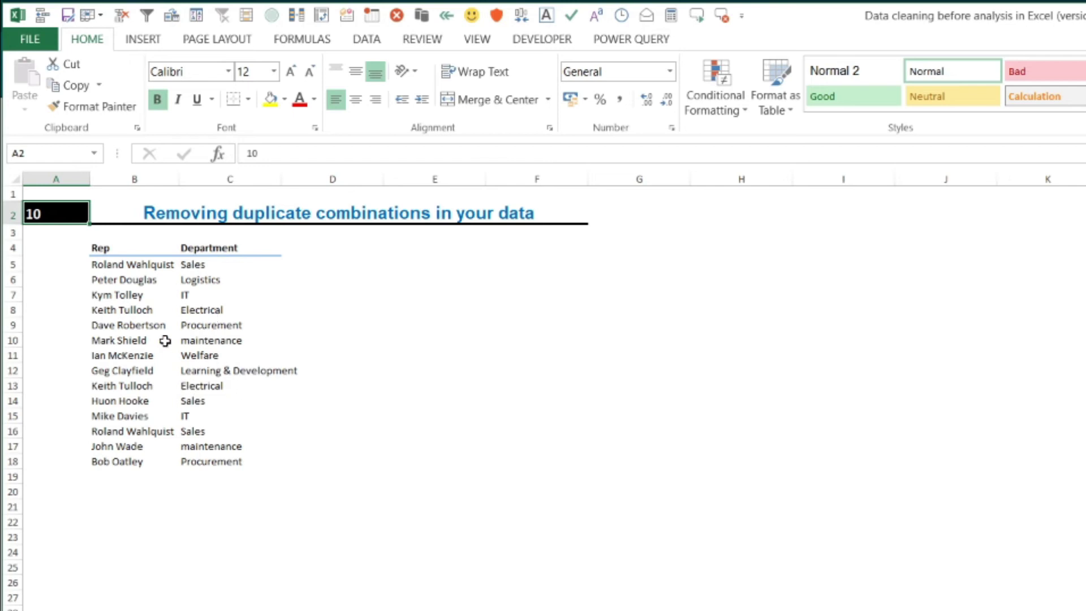
On the duplicate combinations sheet, highlight duplicate values in B5:C18 with Light Red Fill with Dark Red Text.
{"action": "left_click_drag", "start_coordinate": [122, 269], "coordinate": [186, 447]}
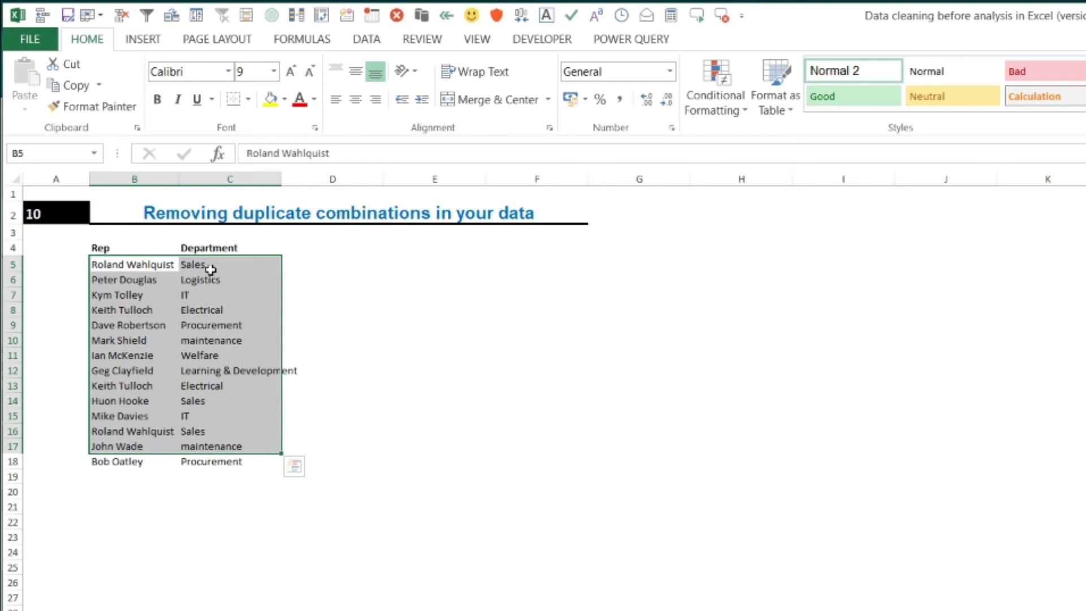
{"action": "left_click", "coordinate": [220, 374]}
{"action": "left_click_drag", "start_coordinate": [107, 267], "coordinate": [195, 467]}
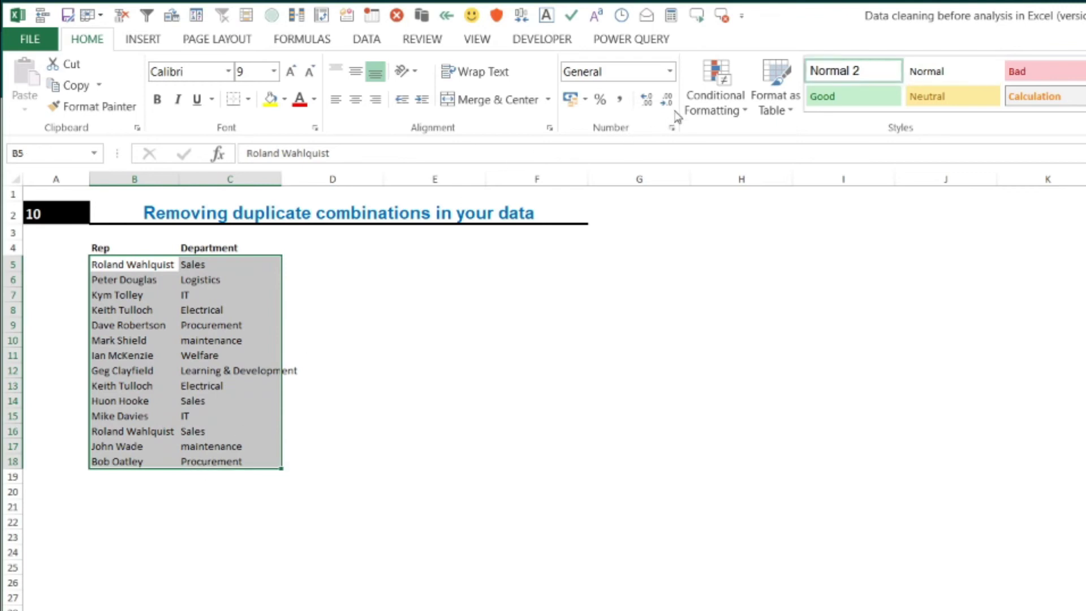
{"action": "left_click", "coordinate": [740, 111]}
{"action": "mouse_move", "coordinate": [826, 146]}
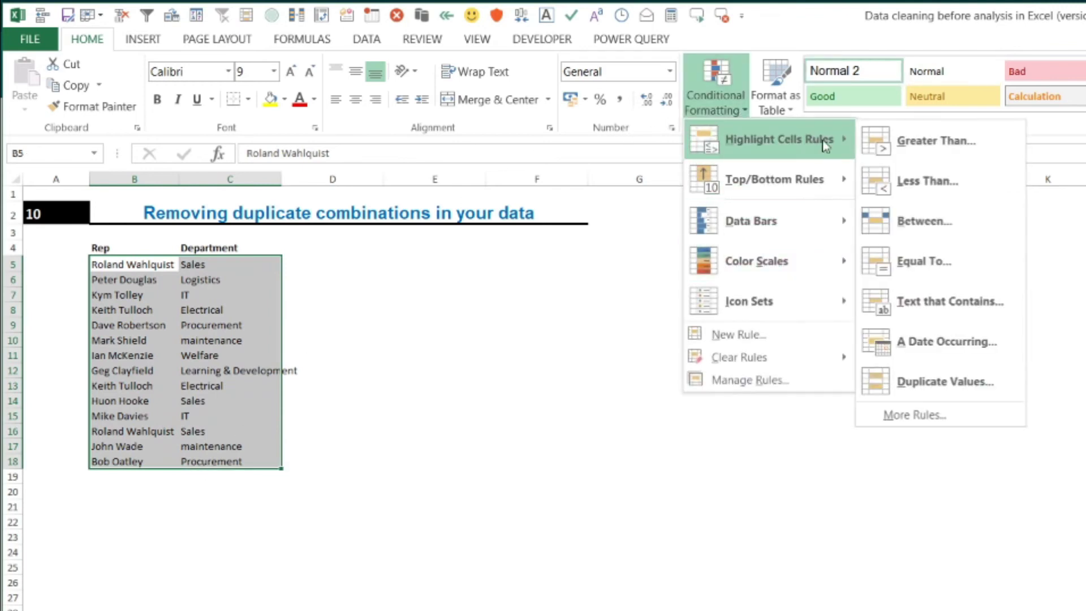
{"action": "left_click", "coordinate": [911, 374]}
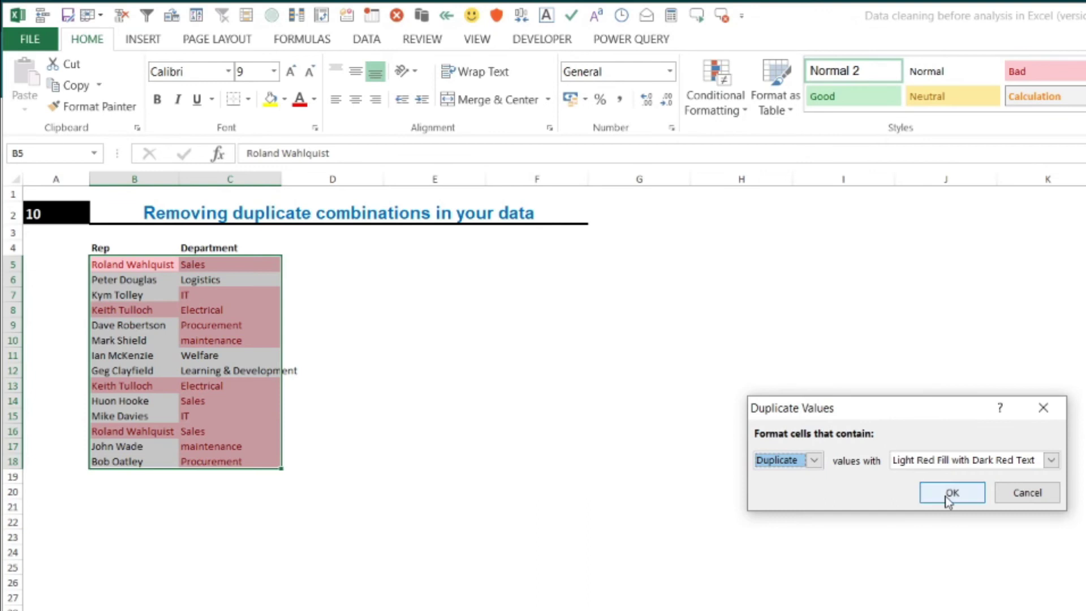
{"action": "left_click", "coordinate": [952, 493]}
{"action": "left_click", "coordinate": [249, 492]}
Examine the highlighted Rep and Department columns for repeated combinations, comparing row 5 with row 16 and row 8 with row 13.
{"action": "left_click", "coordinate": [170, 295]}
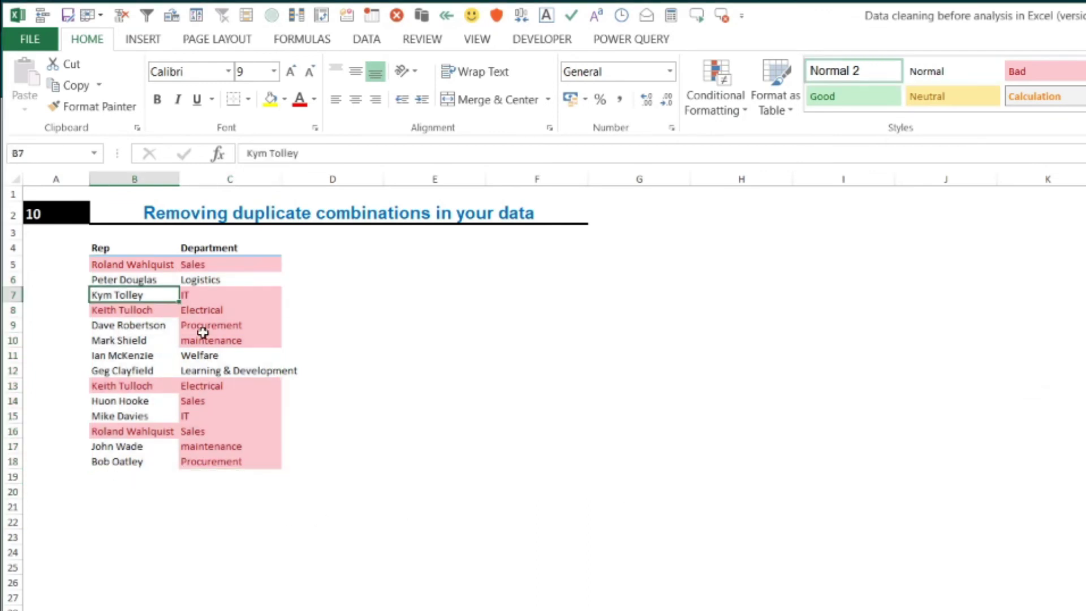
{"action": "left_click_drag", "start_coordinate": [208, 328], "coordinate": [223, 340]}
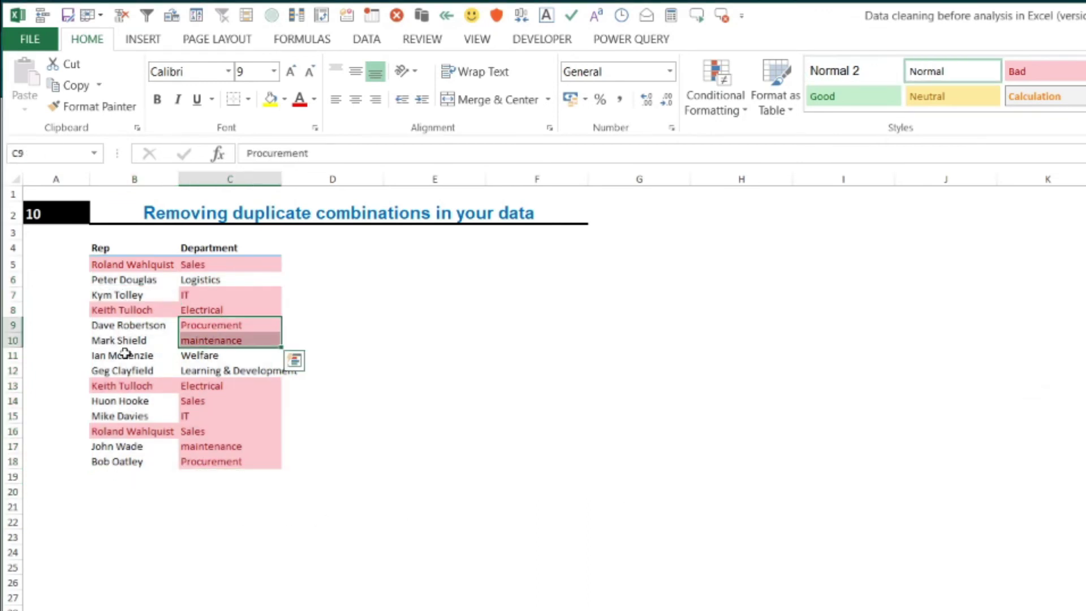
{"action": "left_click", "coordinate": [217, 346]}
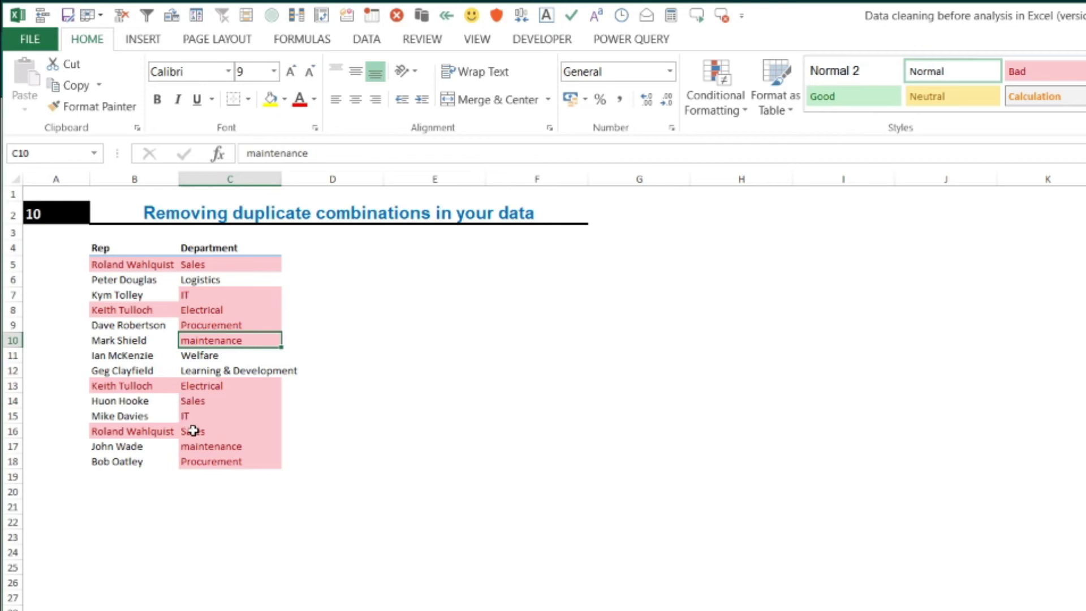
{"action": "left_click_drag", "start_coordinate": [146, 265], "coordinate": [199, 266]}
{"action": "left_click", "coordinate": [144, 308]}
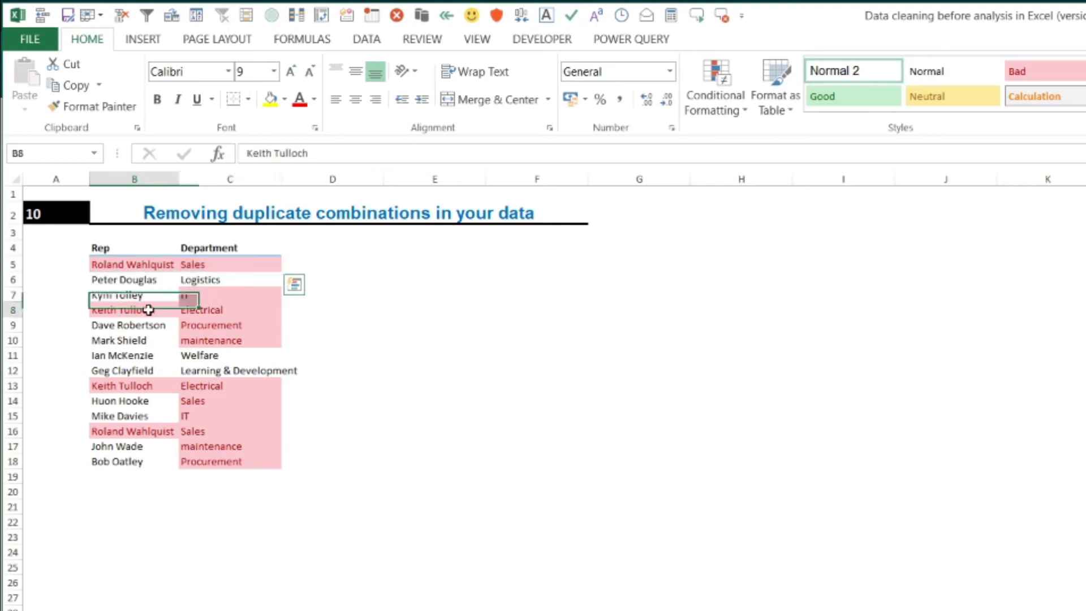
{"action": "left_click_drag", "start_coordinate": [121, 264], "coordinate": [259, 264]}
{"action": "left_click_drag", "start_coordinate": [132, 431], "coordinate": [202, 428]}
{"action": "left_click_drag", "start_coordinate": [131, 387], "coordinate": [206, 384]}
{"action": "left_click_drag", "start_coordinate": [136, 312], "coordinate": [219, 311]}
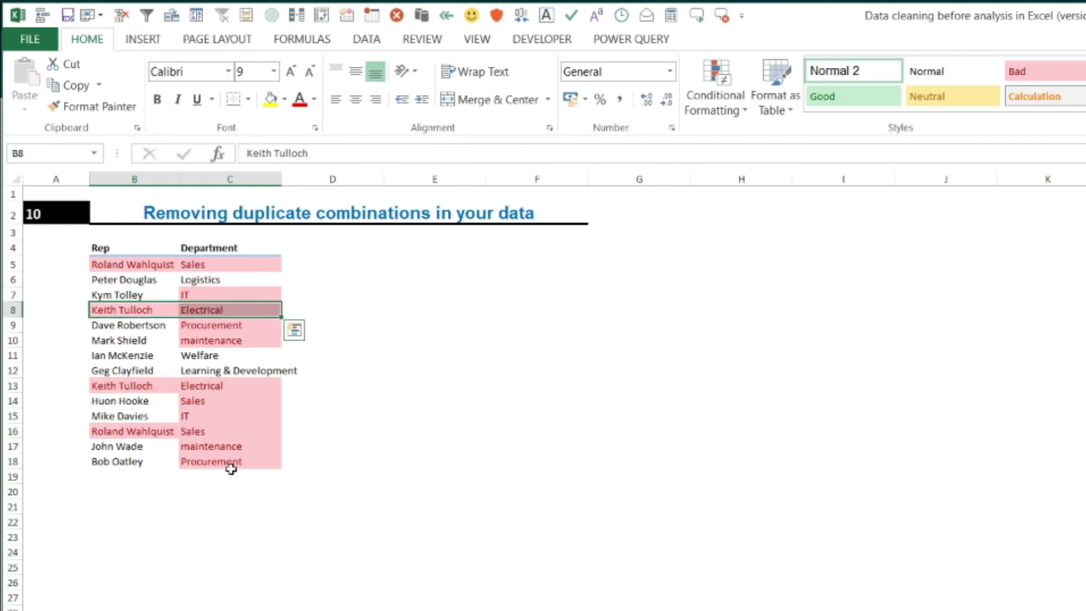
{"action": "left_click", "coordinate": [234, 431]}
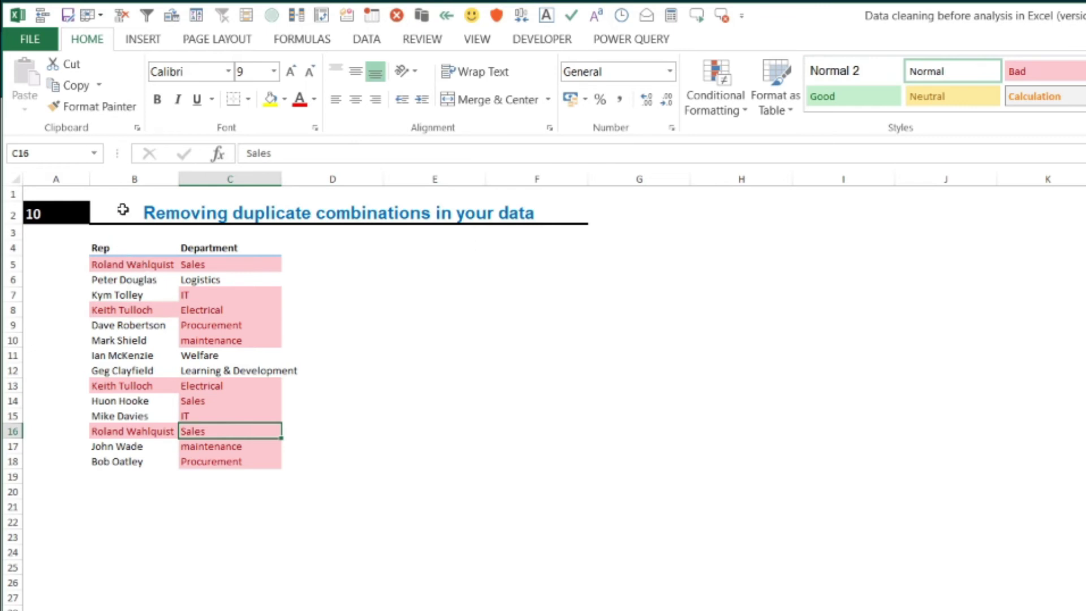
{"action": "left_click_drag", "start_coordinate": [116, 180], "coordinate": [198, 182]}
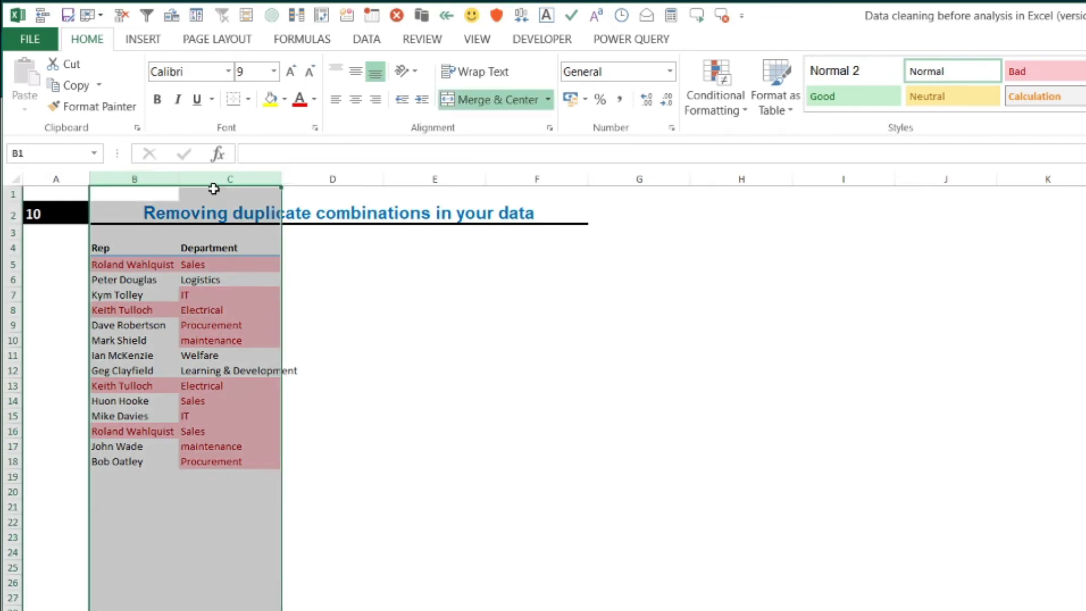
{"action": "left_click", "coordinate": [187, 294]}
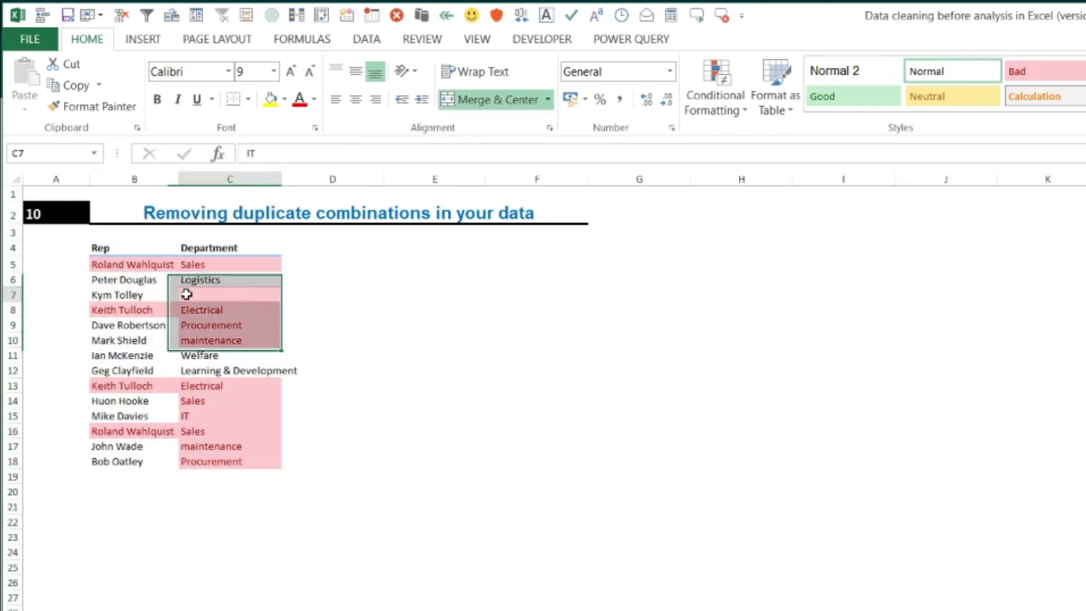
Remove duplicate Rep and Department combinations from B5:C18, with both columns included in the comparison.
{"action": "left_click_drag", "start_coordinate": [113, 265], "coordinate": [229, 461]}
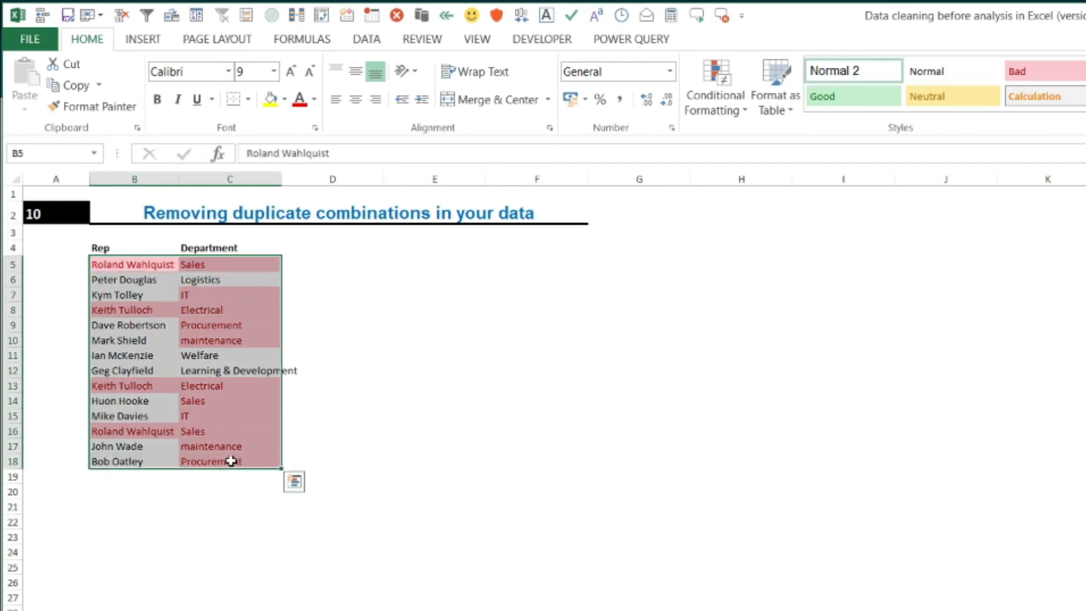
{"action": "left_click", "coordinate": [365, 41]}
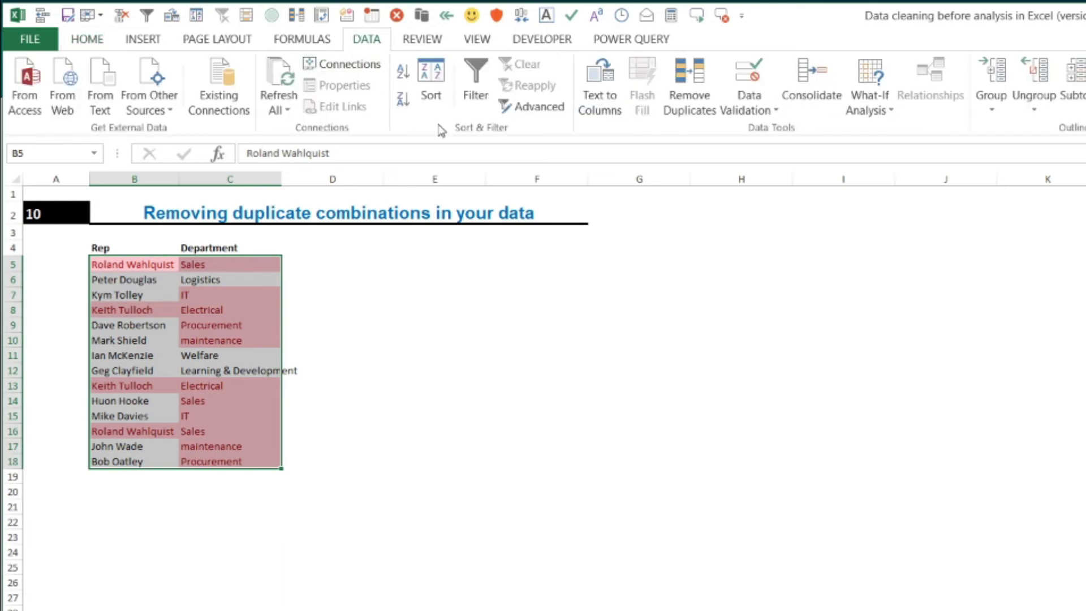
{"action": "left_click", "coordinate": [703, 86]}
{"action": "left_click_drag", "start_coordinate": [795, 334], "coordinate": [679, 225]}
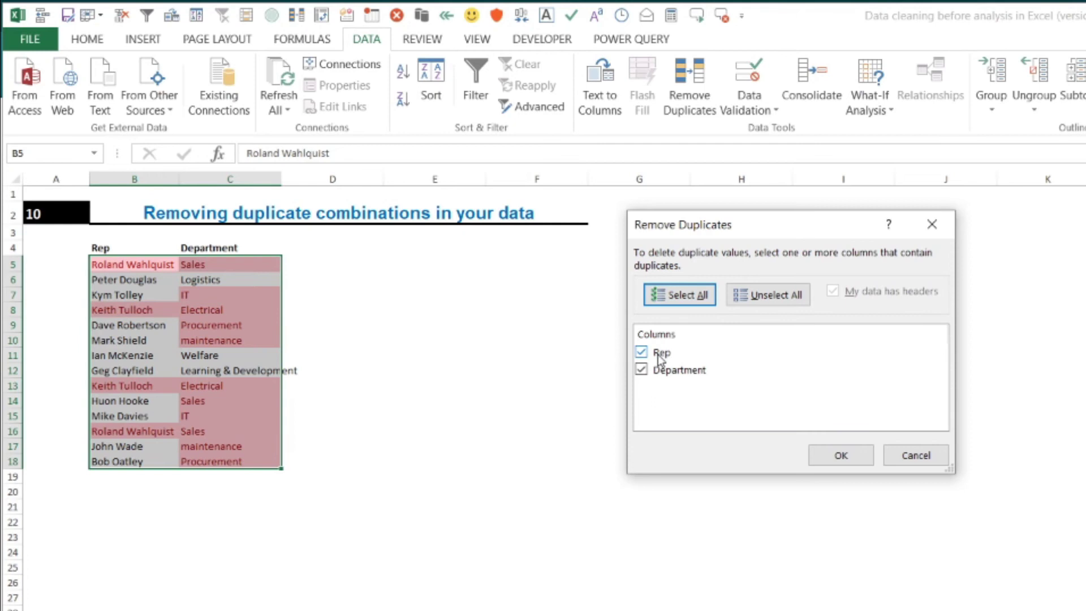
{"action": "left_click", "coordinate": [842, 456]}
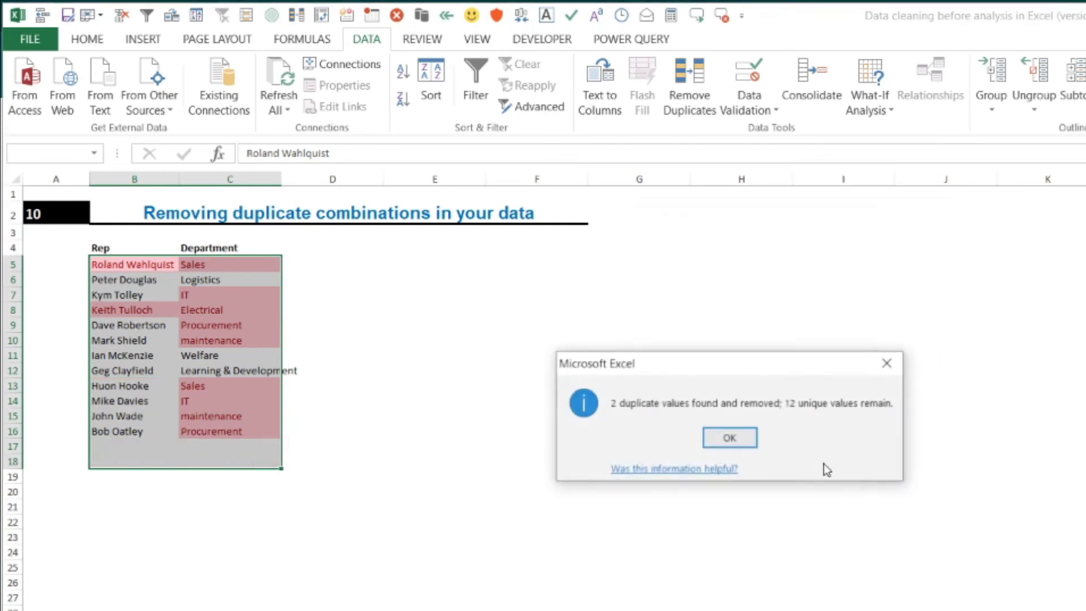
{"action": "left_click", "coordinate": [734, 440]}
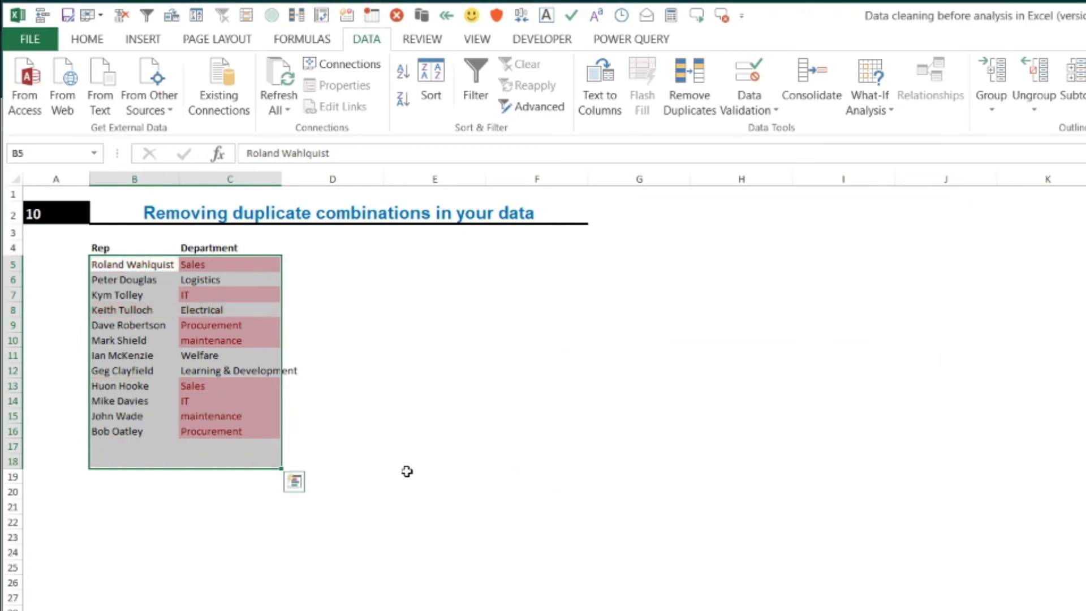
Examine the remaining highlighted departments in C5:C16 against their reps, checking the repeated Sales and maintenance entries.
{"action": "left_click", "coordinate": [267, 399]}
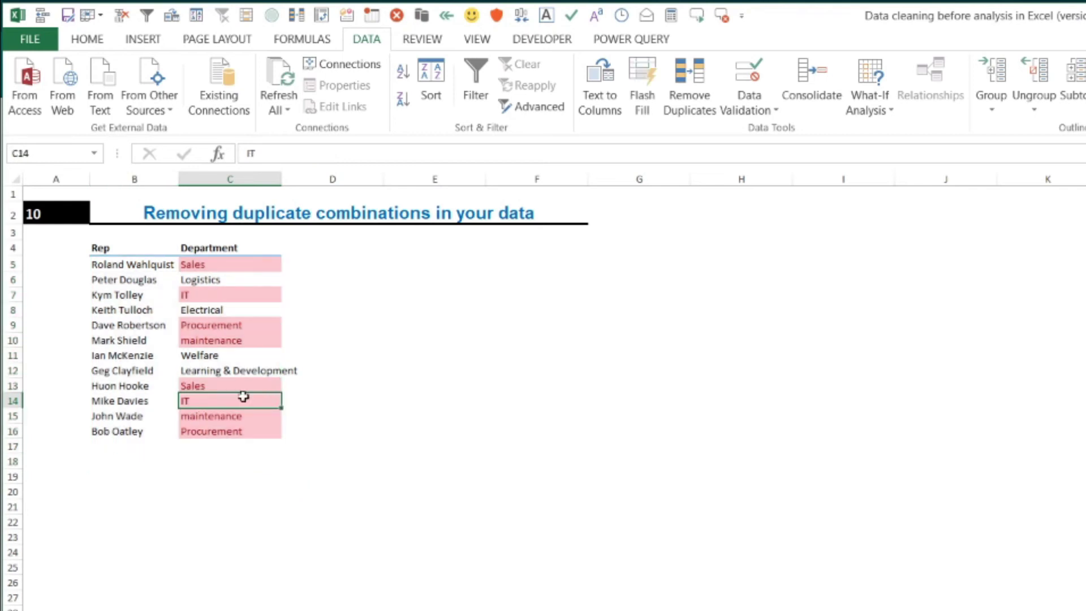
{"action": "left_click_drag", "start_coordinate": [202, 265], "coordinate": [214, 432]}
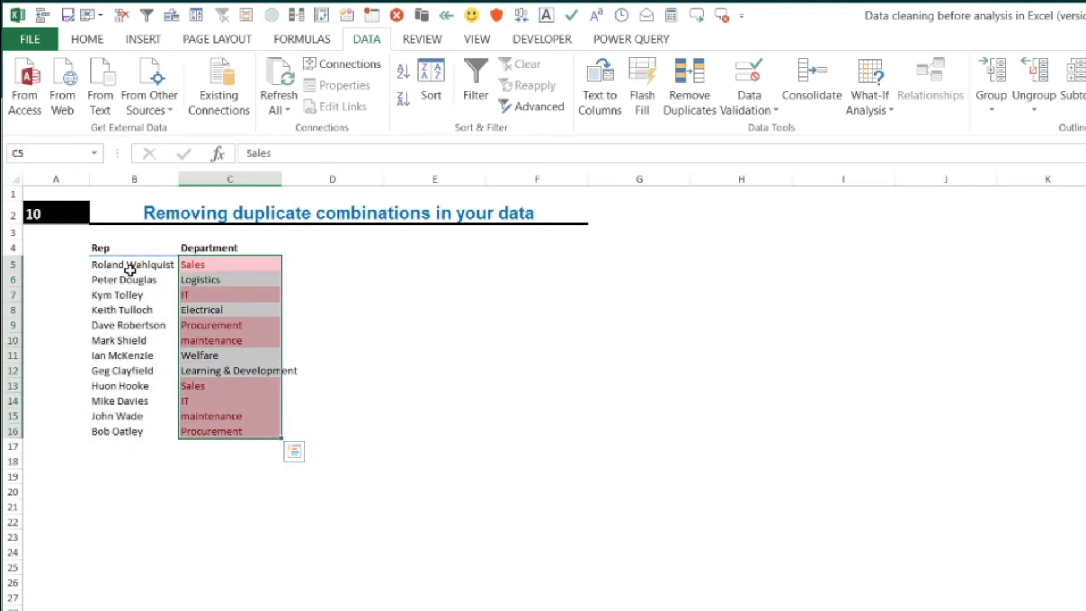
{"action": "left_click", "coordinate": [216, 268]}
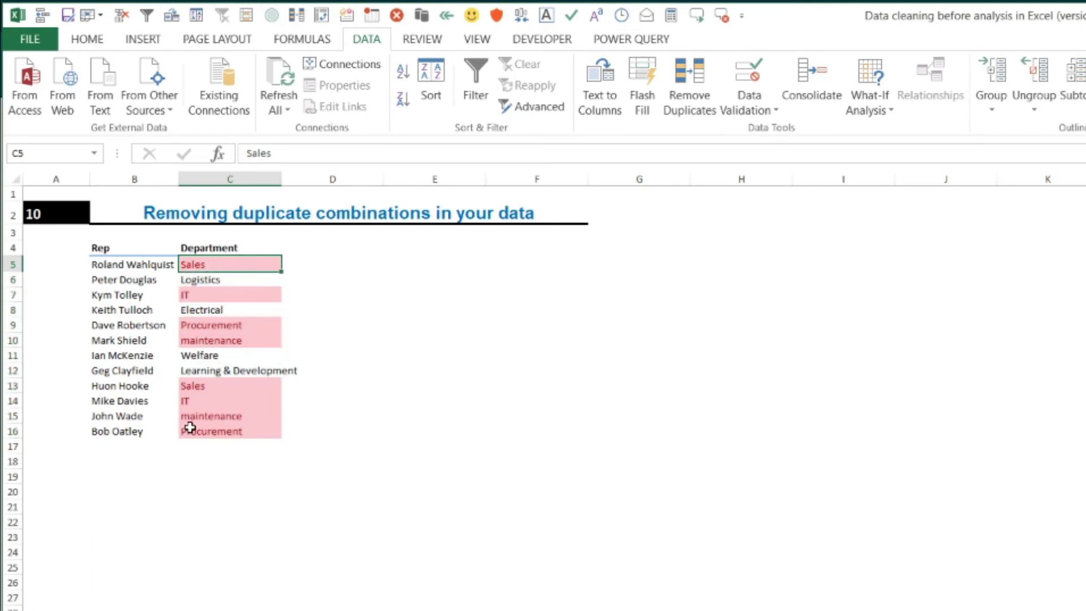
{"action": "left_click", "coordinate": [225, 415]}
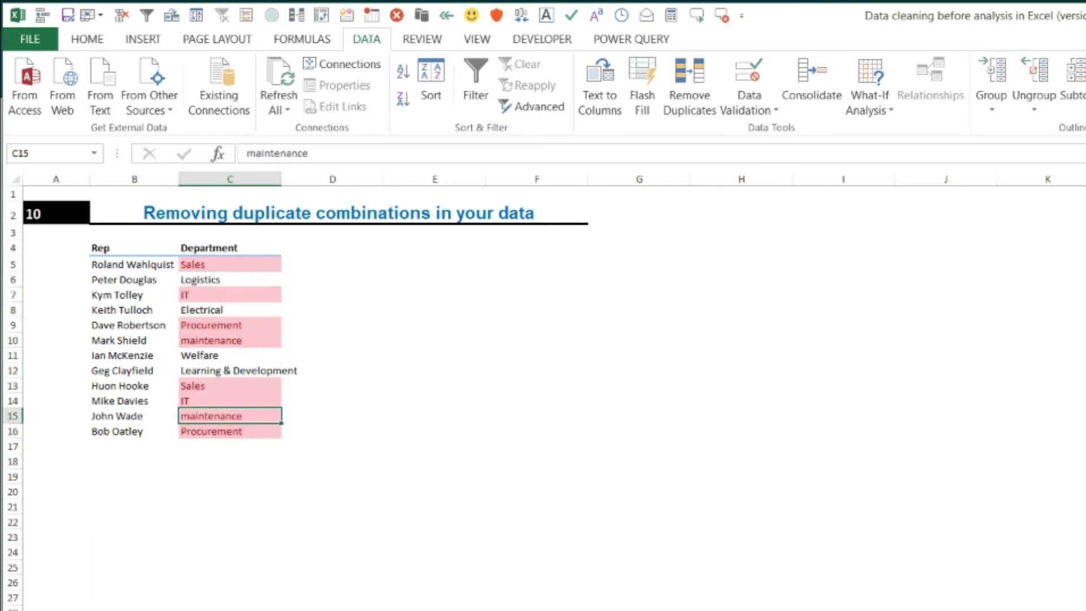
{"action": "left_click", "coordinate": [341, 341]}
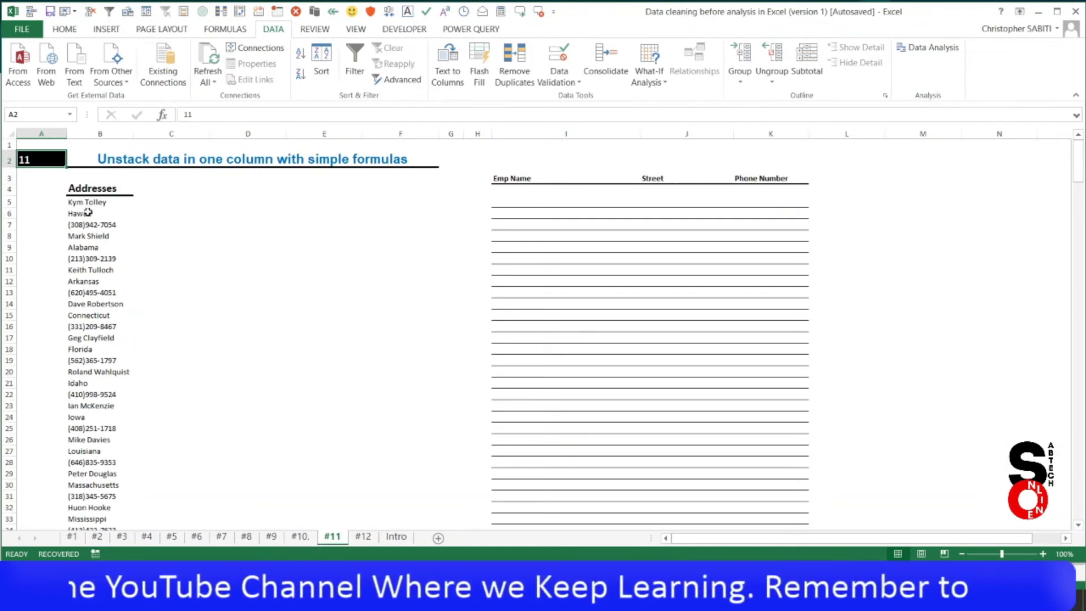
On the sheet for unstacking data, widen the Addresses column B.
{"action": "left_click_drag", "start_coordinate": [89, 202], "coordinate": [100, 226]}
{"action": "left_click", "coordinate": [109, 273]}
{"action": "left_click_drag", "start_coordinate": [133, 137], "coordinate": [147, 138]}
Fill the first address record, B5:B7, with yellow and check its name, state and phone number cells.
{"action": "left_click_drag", "start_coordinate": [87, 203], "coordinate": [102, 224]}
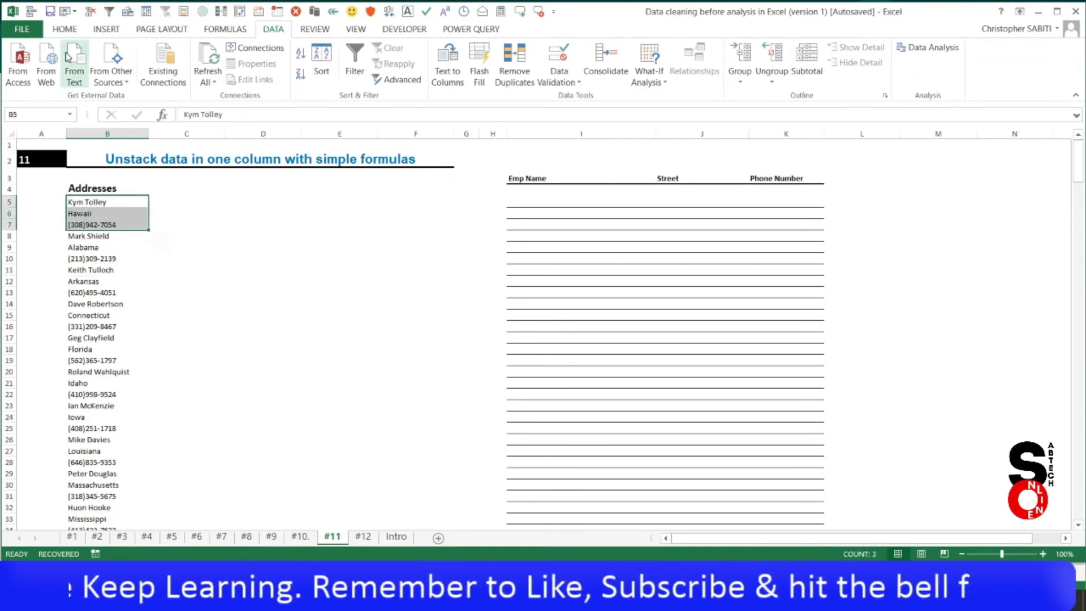
{"action": "left_click", "coordinate": [65, 29]}
{"action": "left_click", "coordinate": [201, 74]}
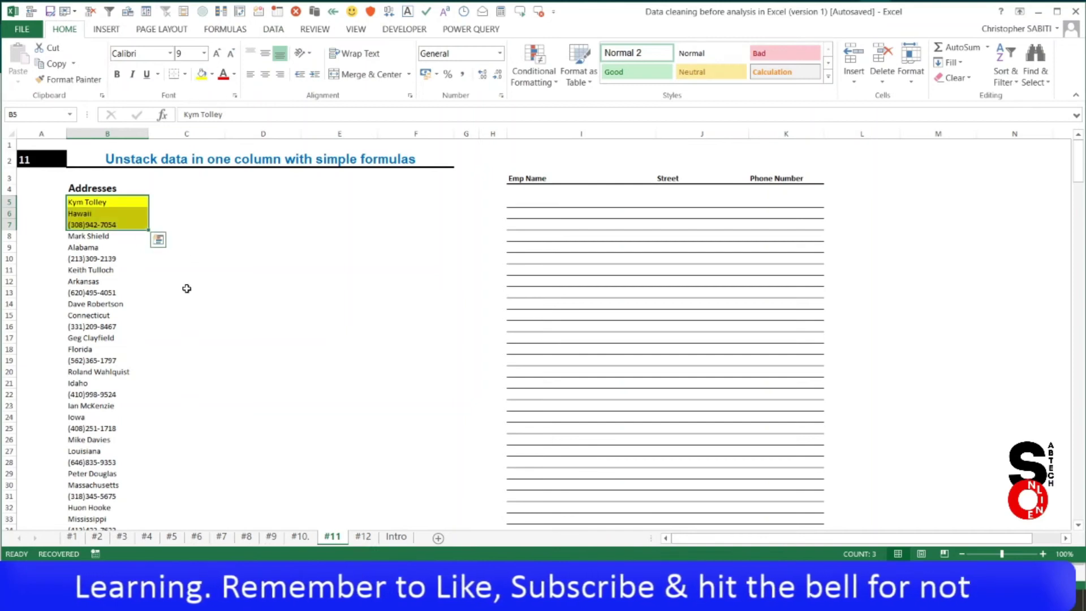
{"action": "left_click", "coordinate": [186, 314]}
{"action": "left_click", "coordinate": [85, 203]}
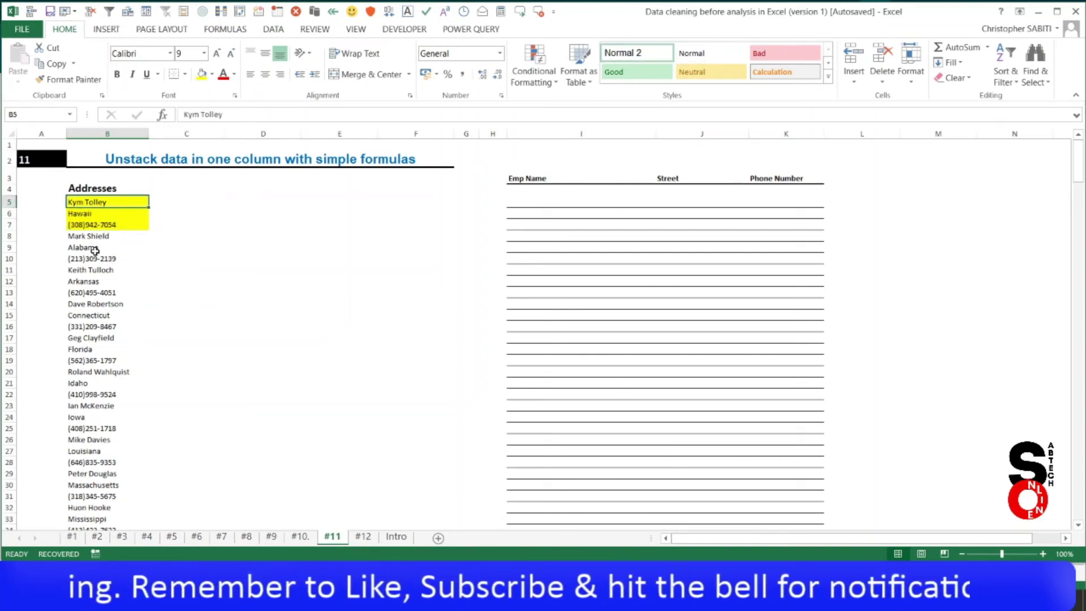
{"action": "left_click", "coordinate": [90, 214]}
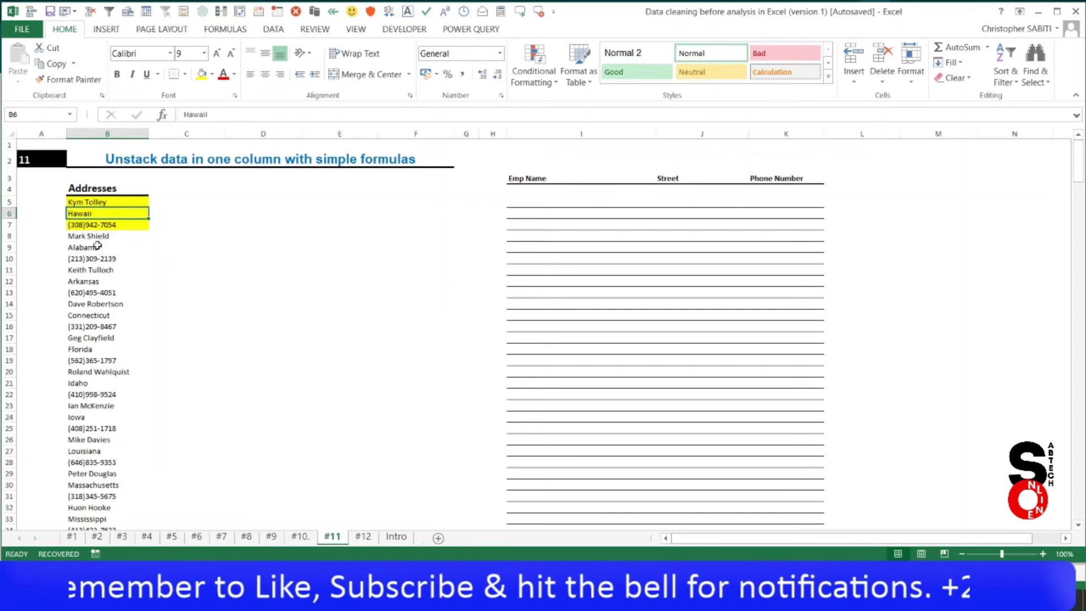
{"action": "left_click", "coordinate": [91, 225]}
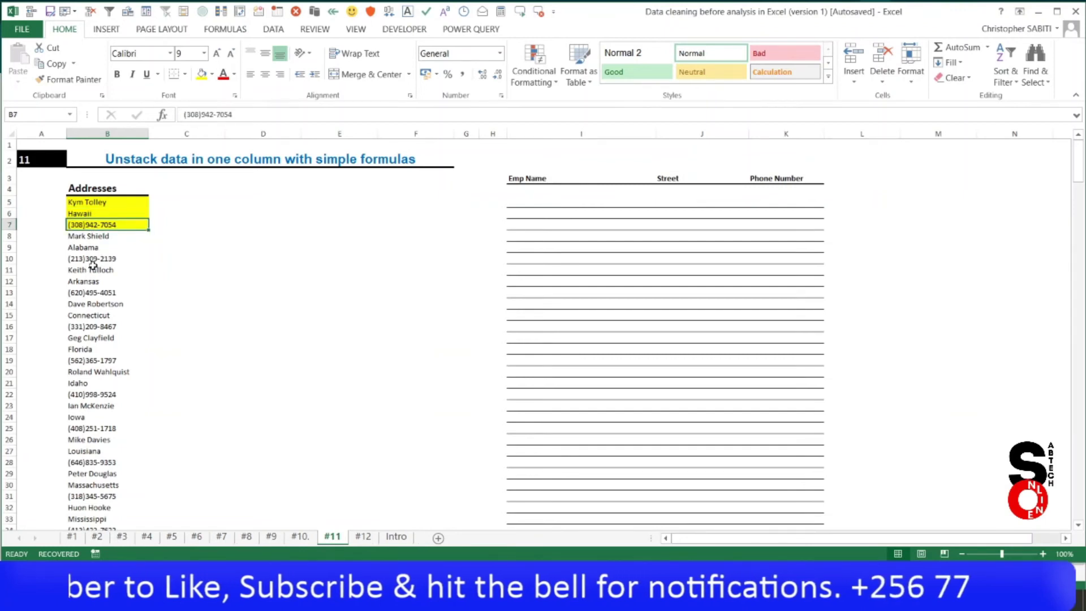
Fill the second address record, B8:B10, with red and check its name, state and phone number cells.
{"action": "left_click_drag", "start_coordinate": [80, 236], "coordinate": [90, 259]}
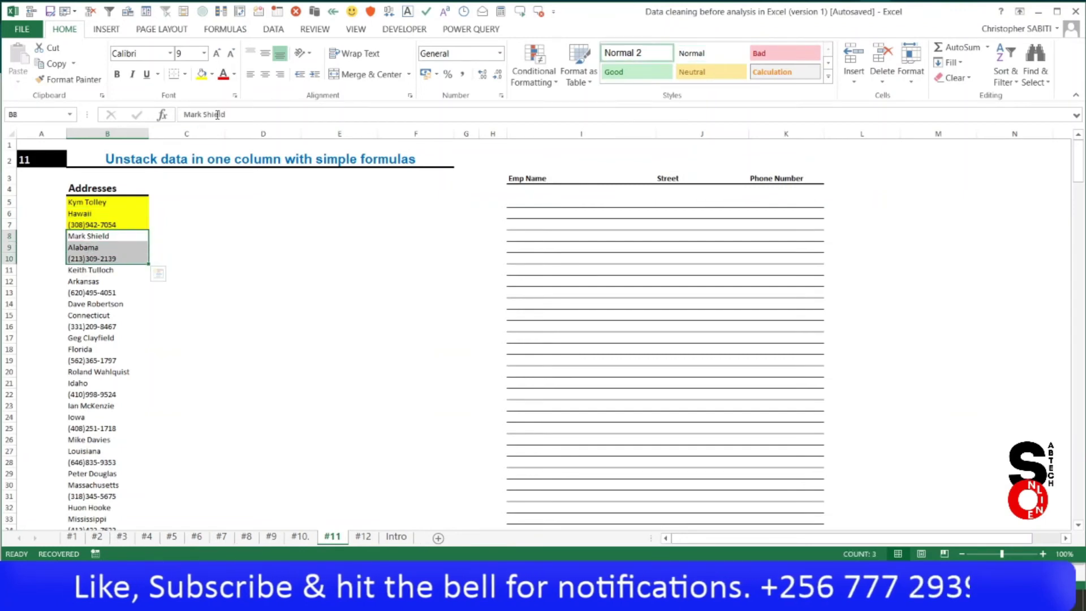
{"action": "left_click", "coordinate": [212, 74]}
{"action": "left_click", "coordinate": [214, 181]}
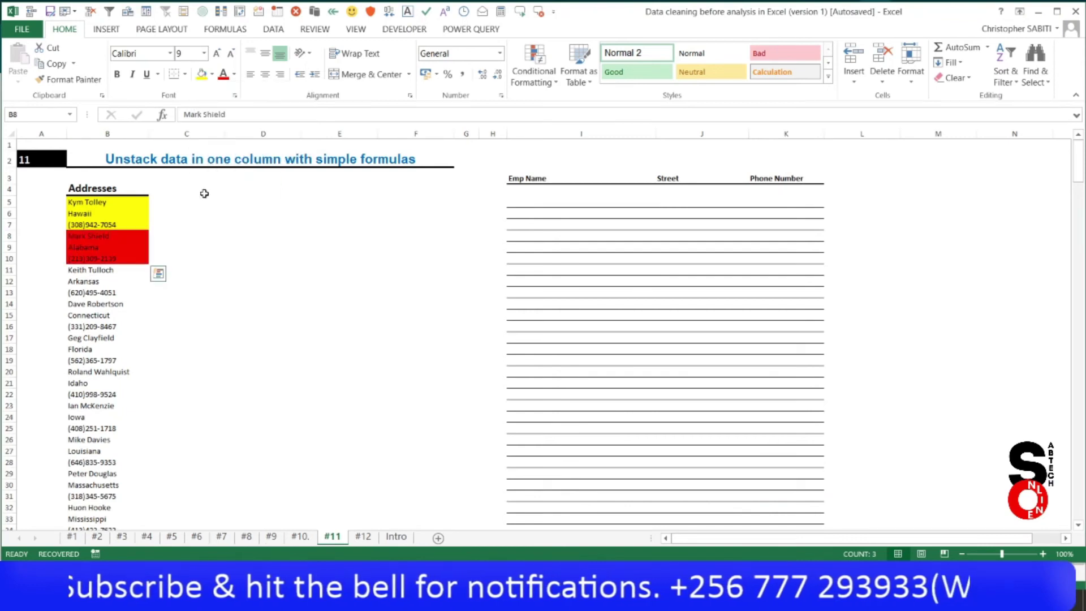
{"action": "left_click", "coordinate": [152, 301]}
{"action": "left_click", "coordinate": [95, 236]}
{"action": "left_click", "coordinate": [93, 249]}
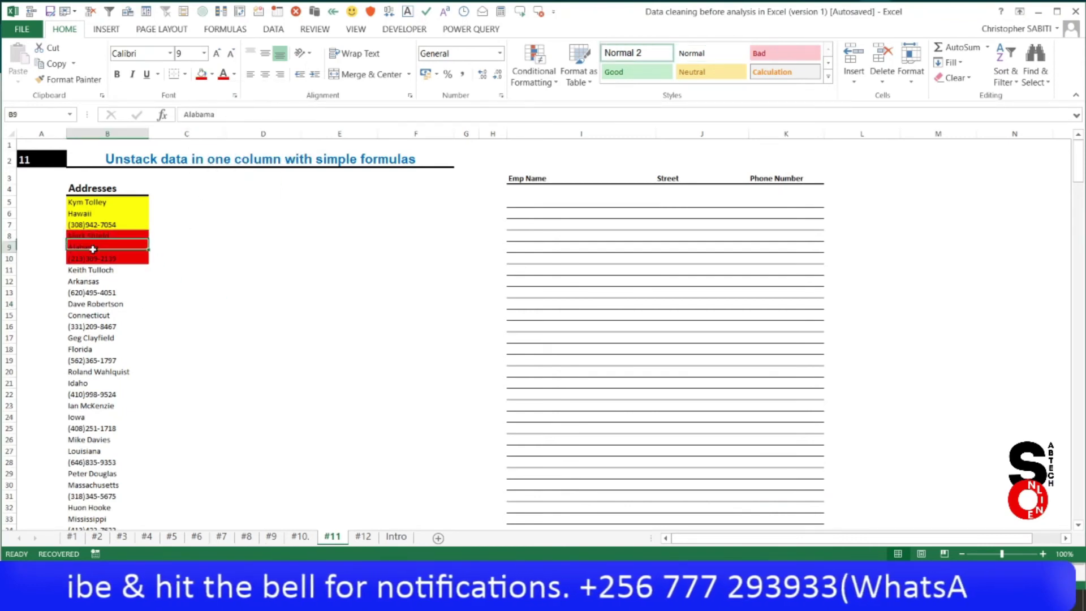
{"action": "left_click", "coordinate": [103, 260]}
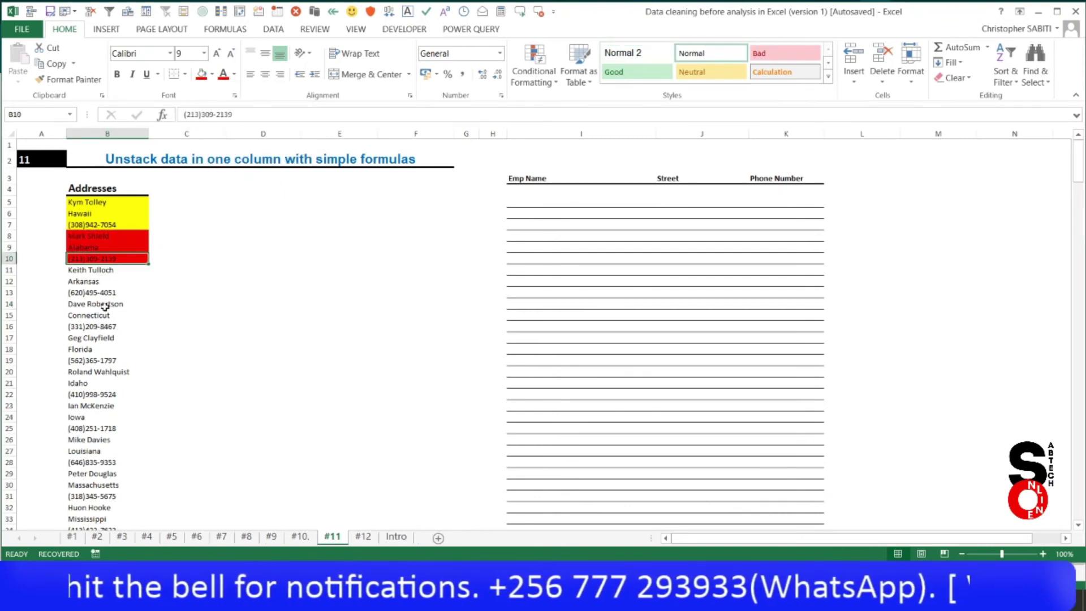
Compare the two coloured records in B5:B10 with the Emp Name, Street and Phone Number headers of the output table.
{"action": "left_click_drag", "start_coordinate": [90, 204], "coordinate": [107, 260]}
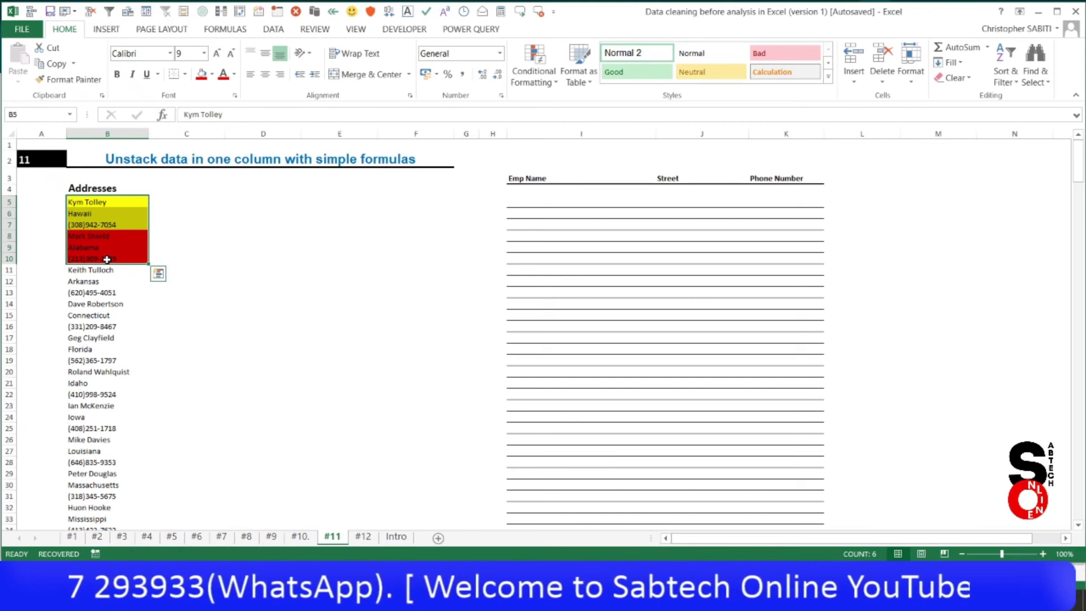
{"action": "left_click", "coordinate": [104, 202]}
{"action": "left_click", "coordinate": [539, 179]}
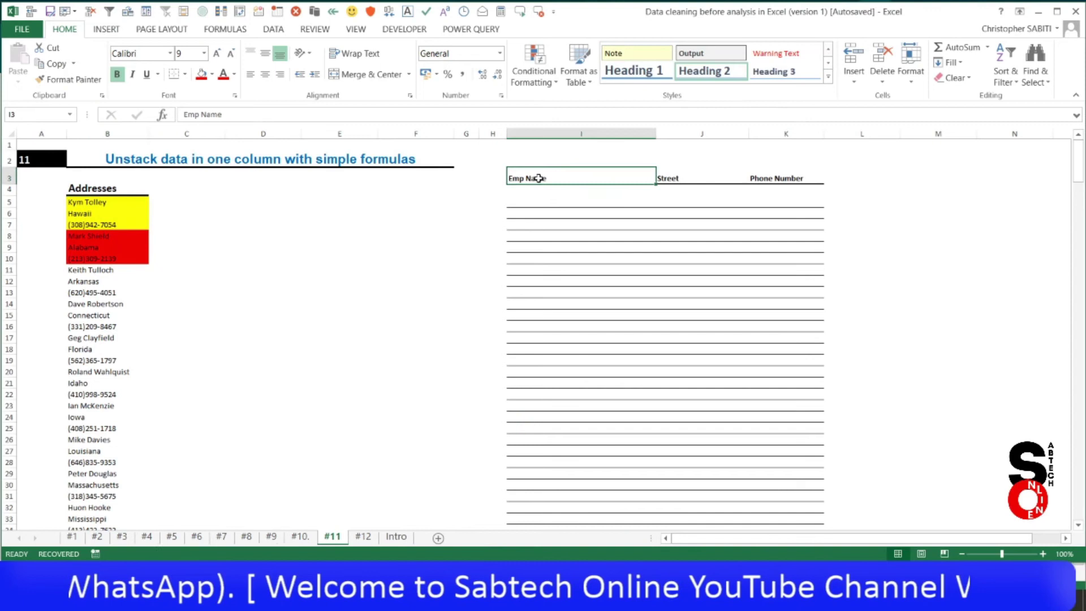
{"action": "left_click", "coordinate": [667, 180]}
{"action": "left_click", "coordinate": [770, 180]}
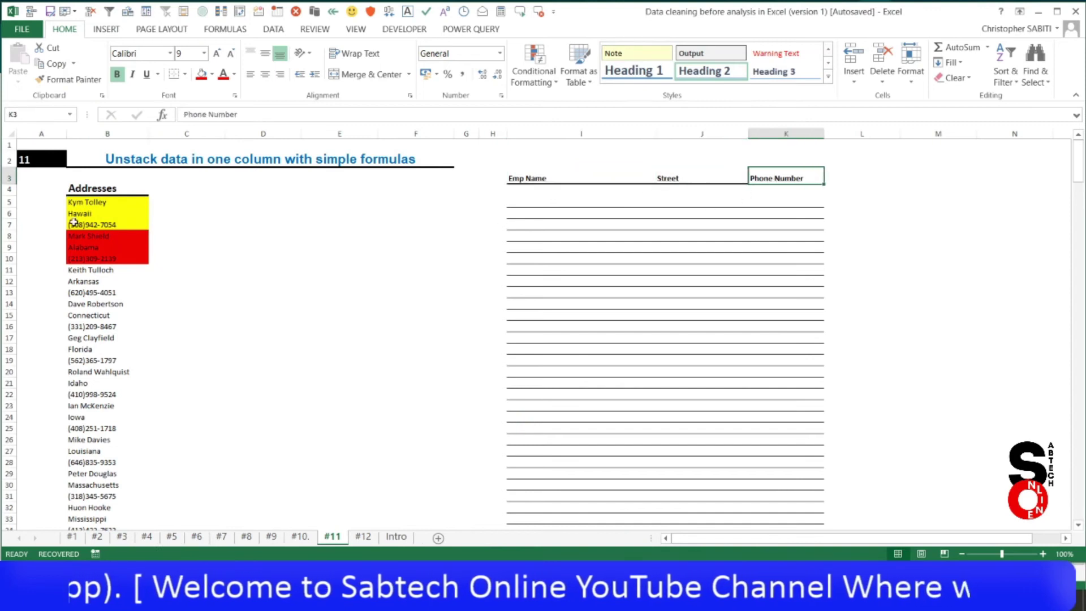
Clear the fill colour from B5:B11 in the Addresses column.
{"action": "left_click_drag", "start_coordinate": [84, 202], "coordinate": [96, 271]}
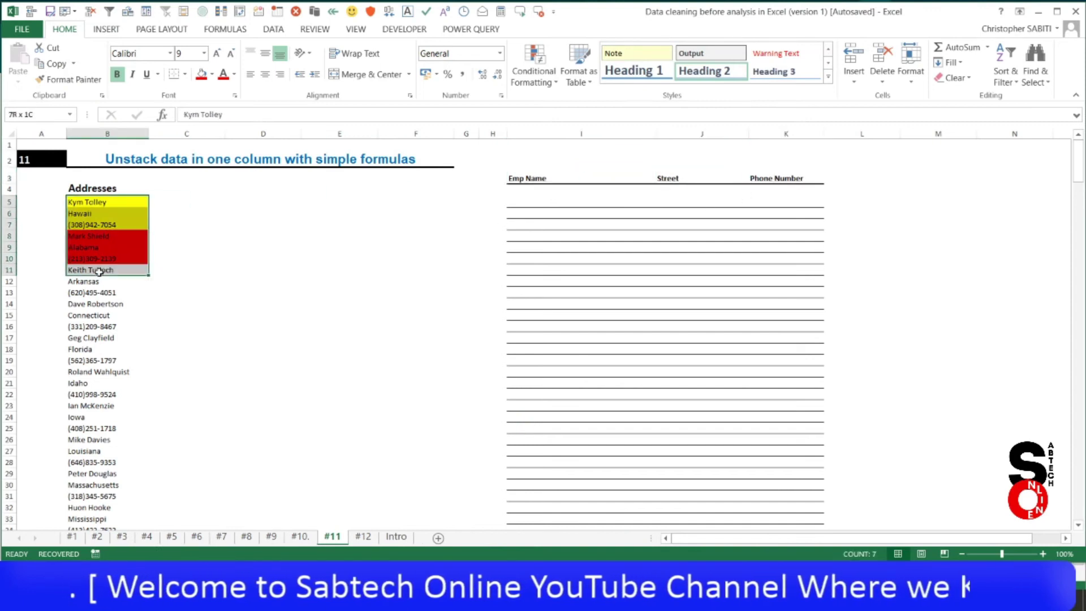
{"action": "left_click", "coordinate": [212, 74]}
{"action": "left_click", "coordinate": [225, 192]}
{"action": "left_click", "coordinate": [263, 326]}
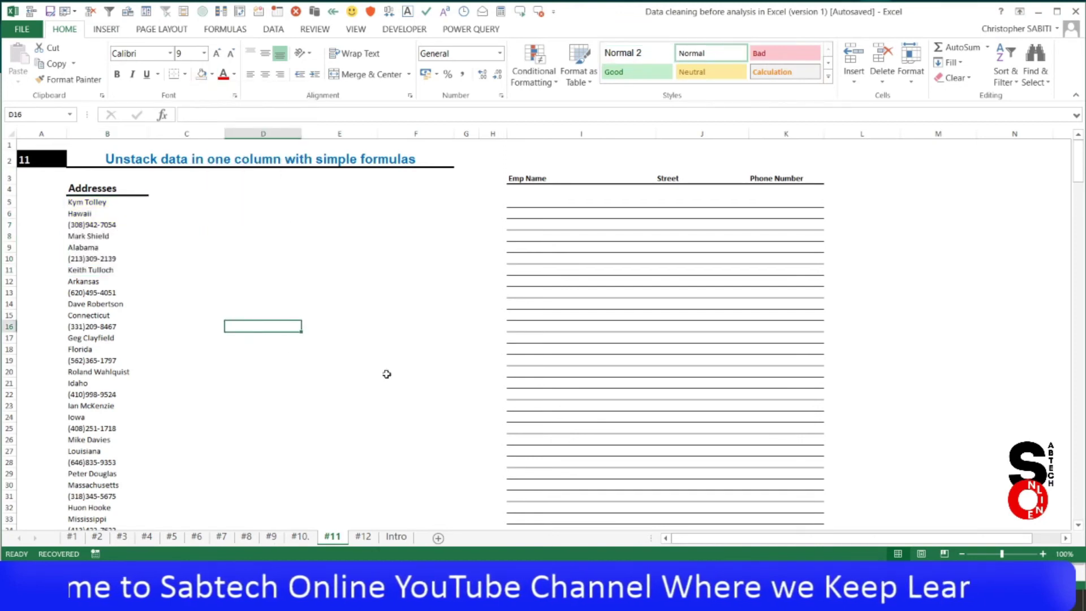
Examine how the stacked addresses starting in B5 map onto the empty output table starting in I5.
{"action": "left_click", "coordinate": [97, 203]}
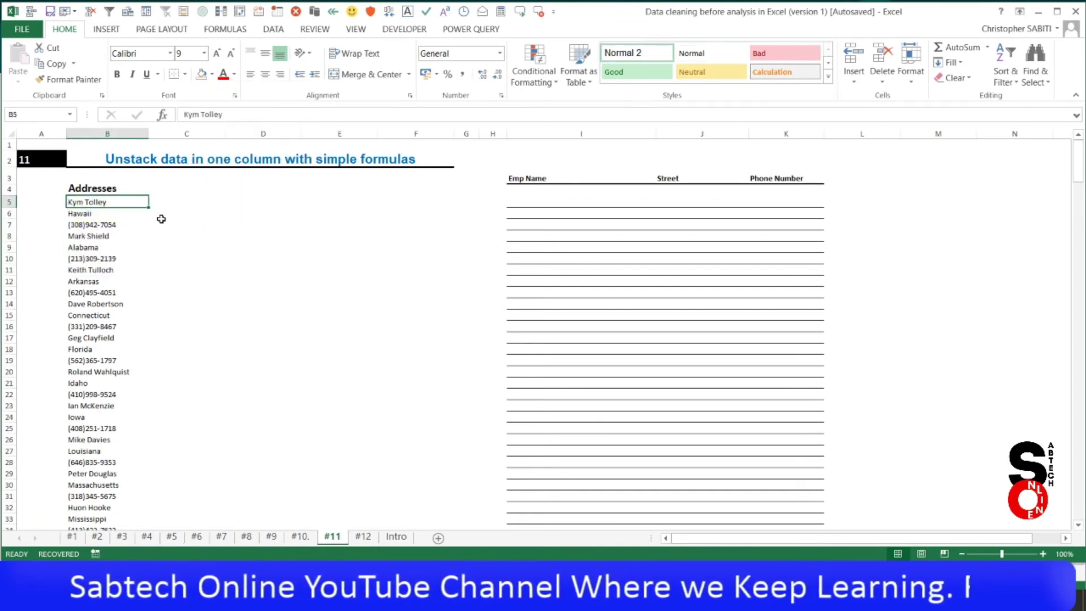
{"action": "left_click", "coordinate": [529, 202]}
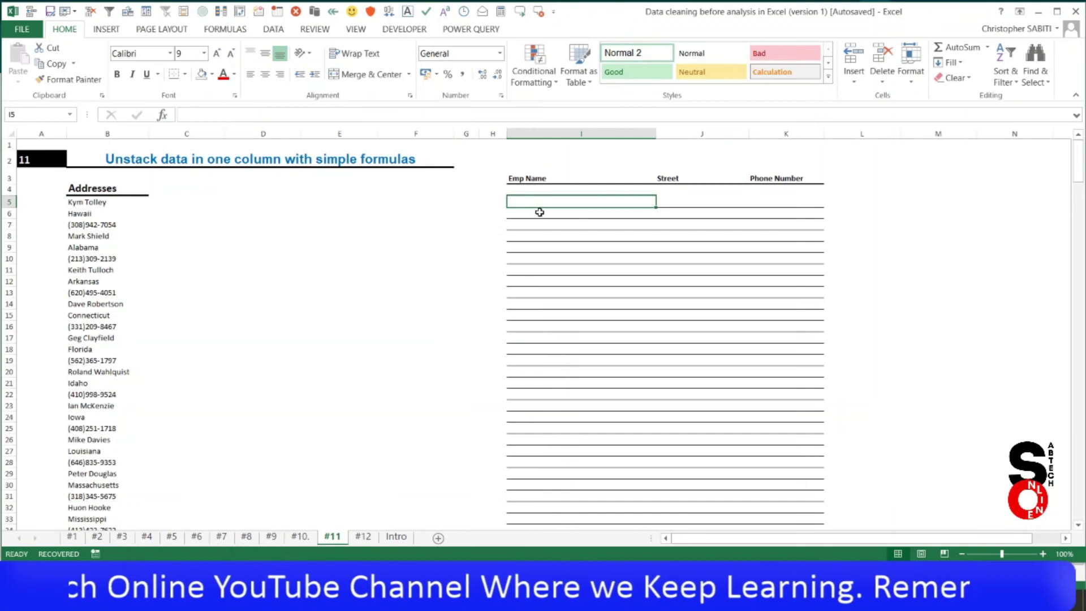
{"action": "left_click_drag", "start_coordinate": [92, 188], "coordinate": [746, 358]}
{"action": "left_click_drag", "start_coordinate": [91, 201], "coordinate": [744, 464]}
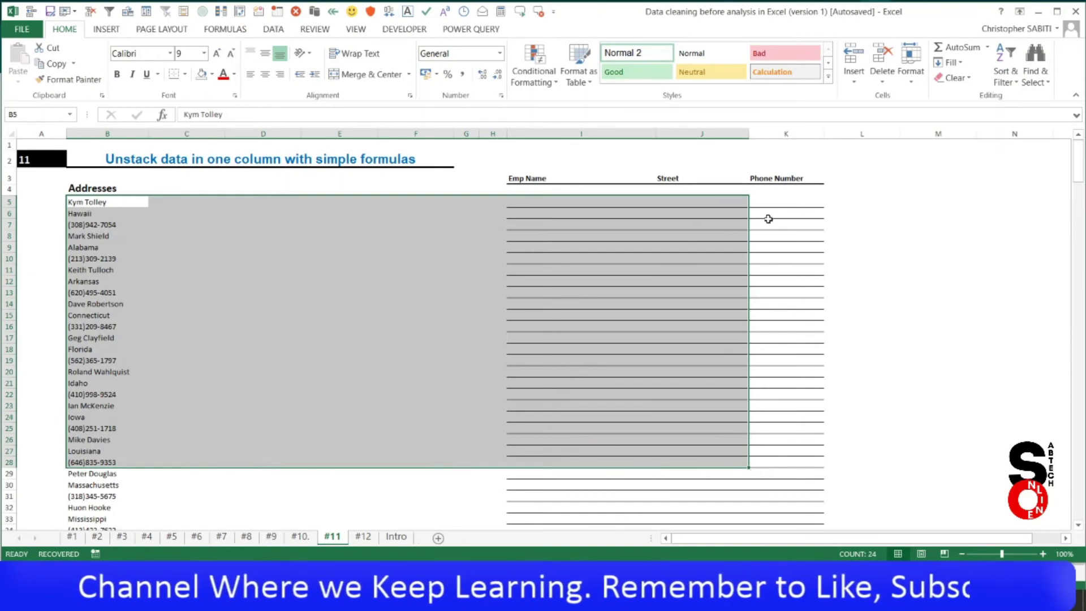
{"action": "left_click", "coordinate": [529, 203]}
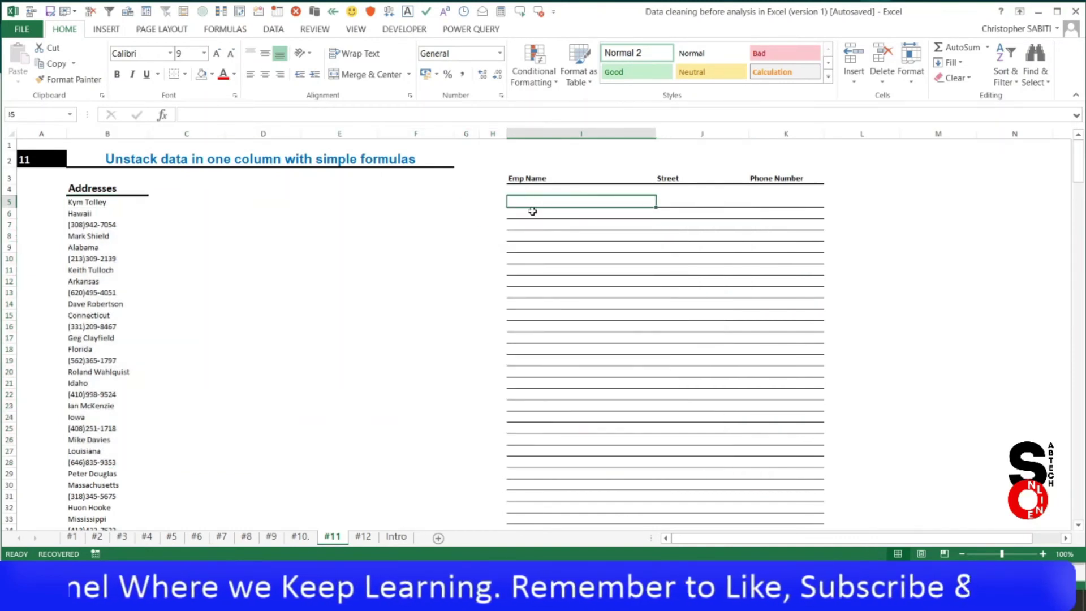